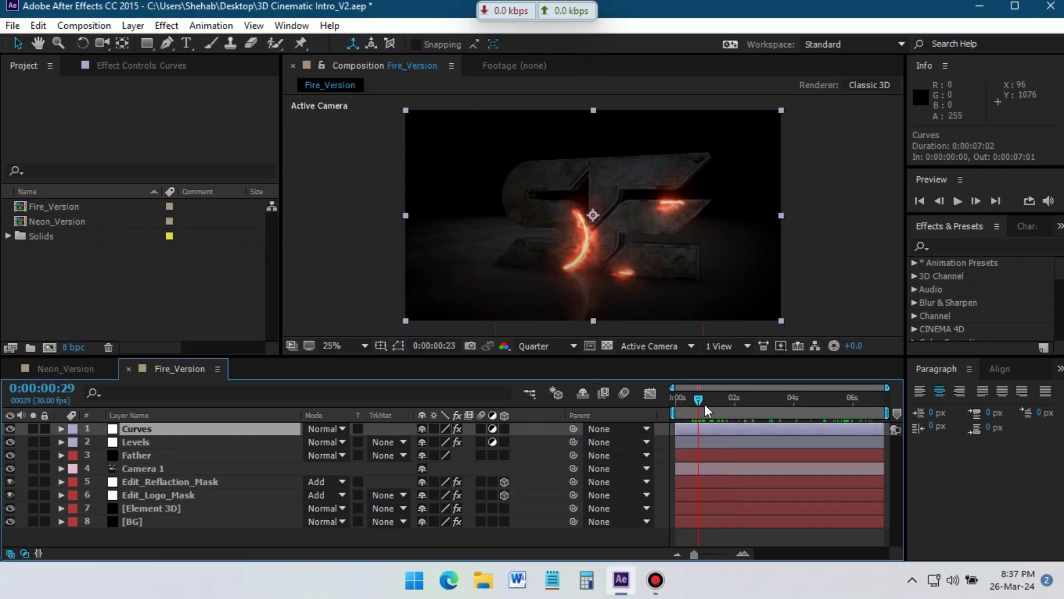
click(65, 370)
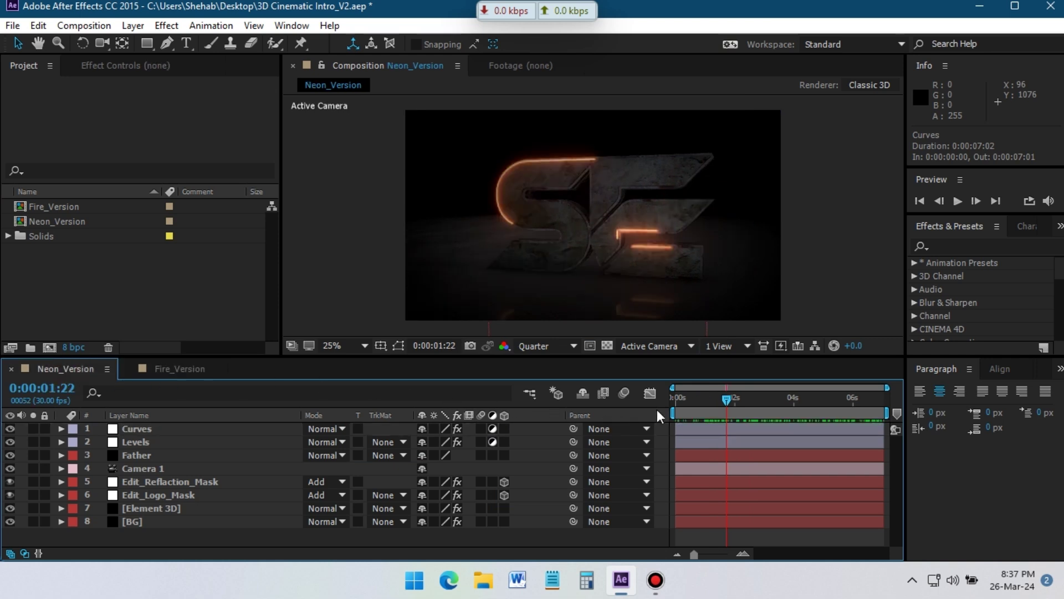
mouse_move(727, 401)
mouse_down()
mouse_move(705, 403)
mouse_move(716, 401)
mouse_up()
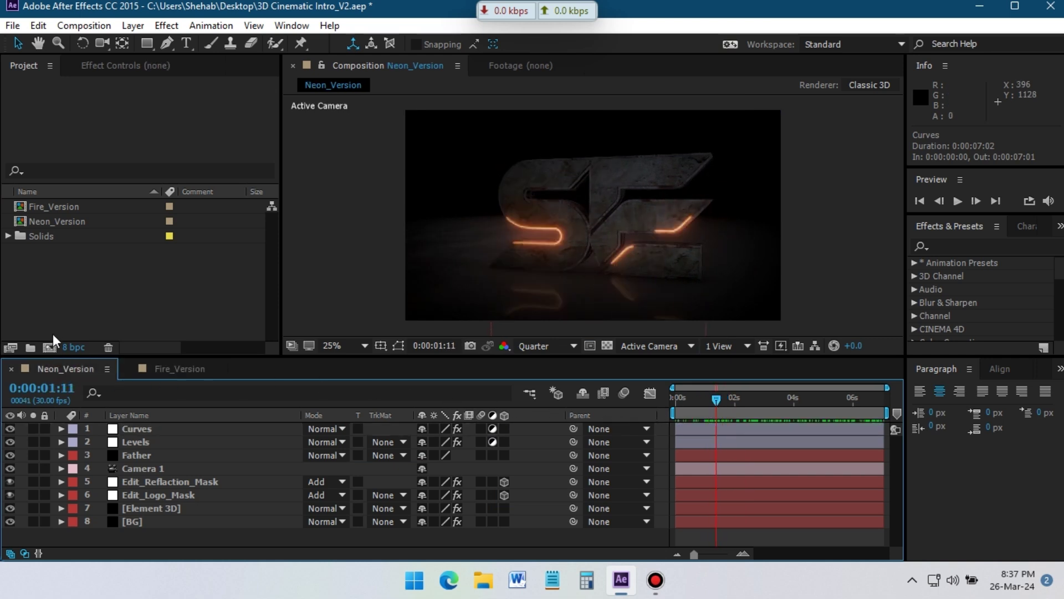
Create a new composition named Main_Comp with a width of 1920 px and a height of 1080 px.
click(49, 348)
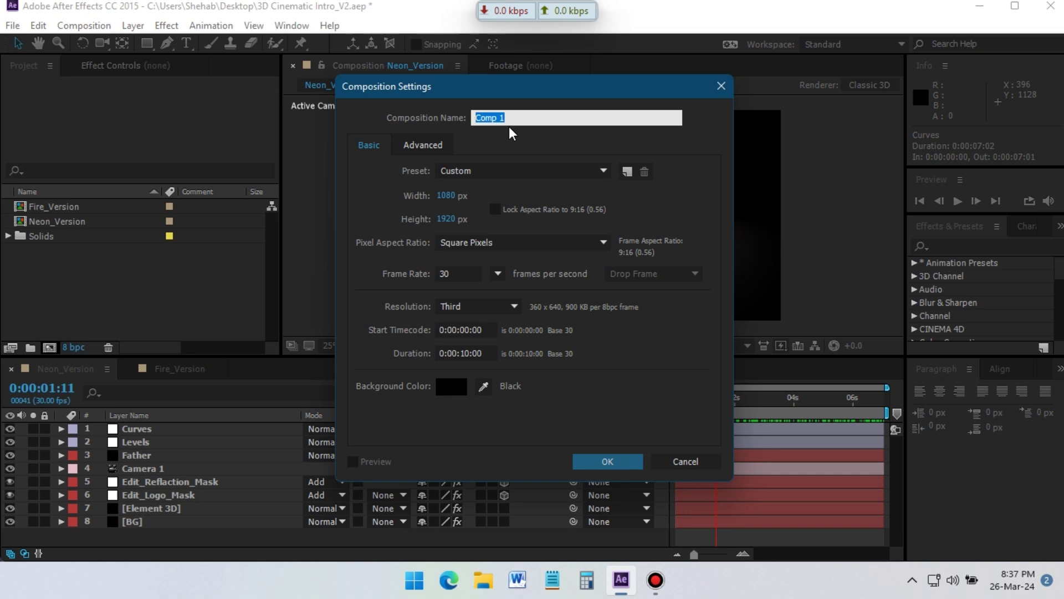
text(Main_Comp)
click(446, 195)
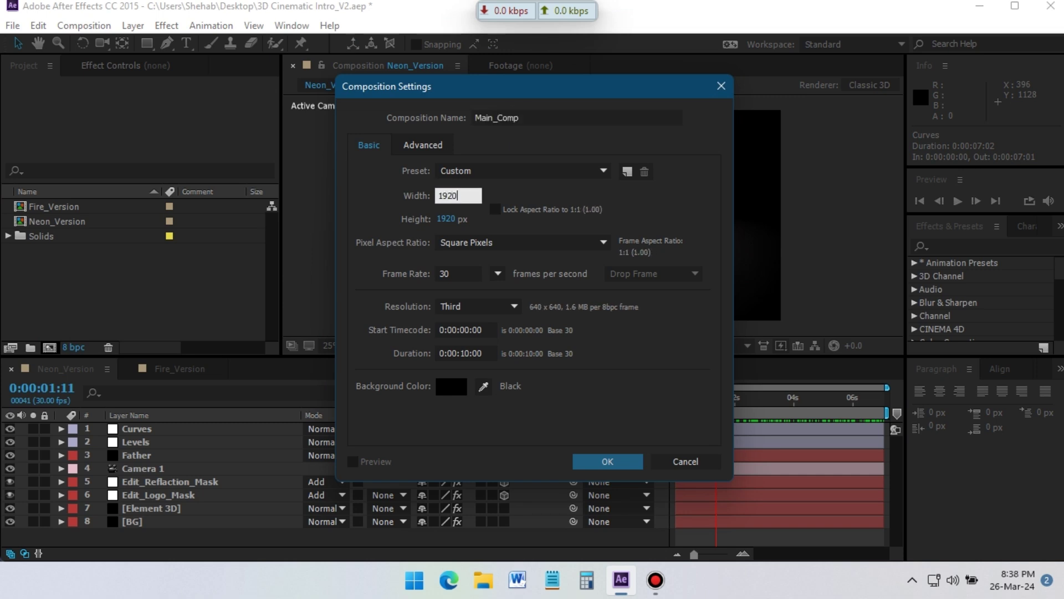
text(1920)
click(456, 219)
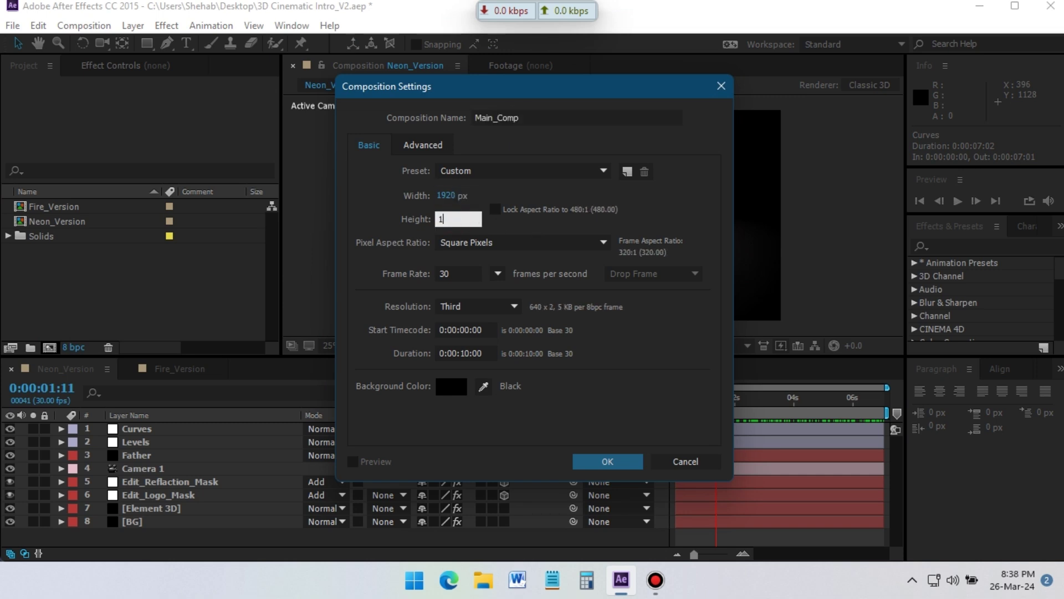
text(1080)
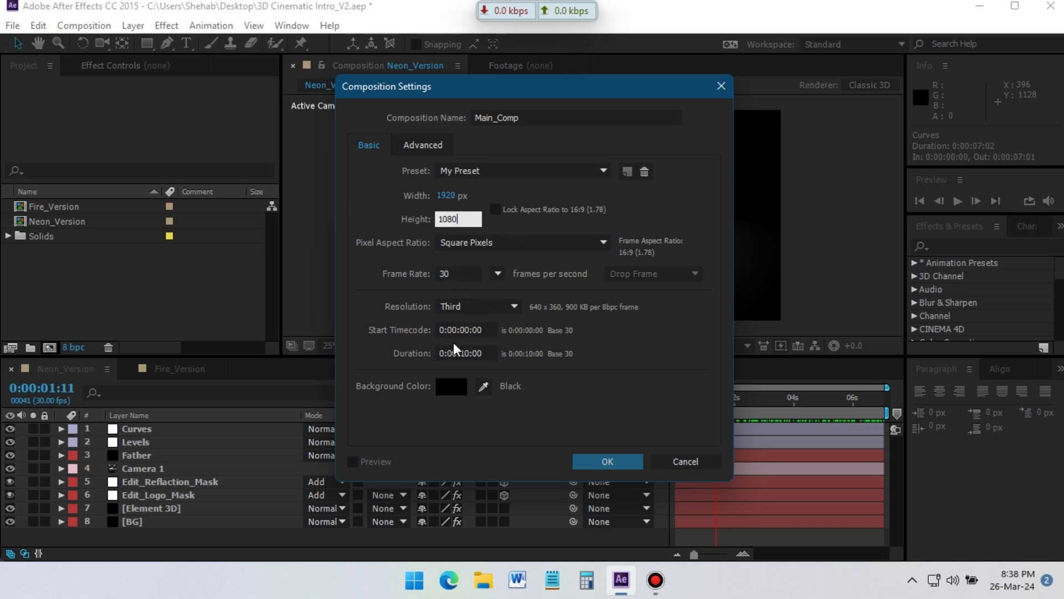
Add a 1920 × 1080 px solid layer named Logo_Mask to Main_Comp.
right_click(149, 477)
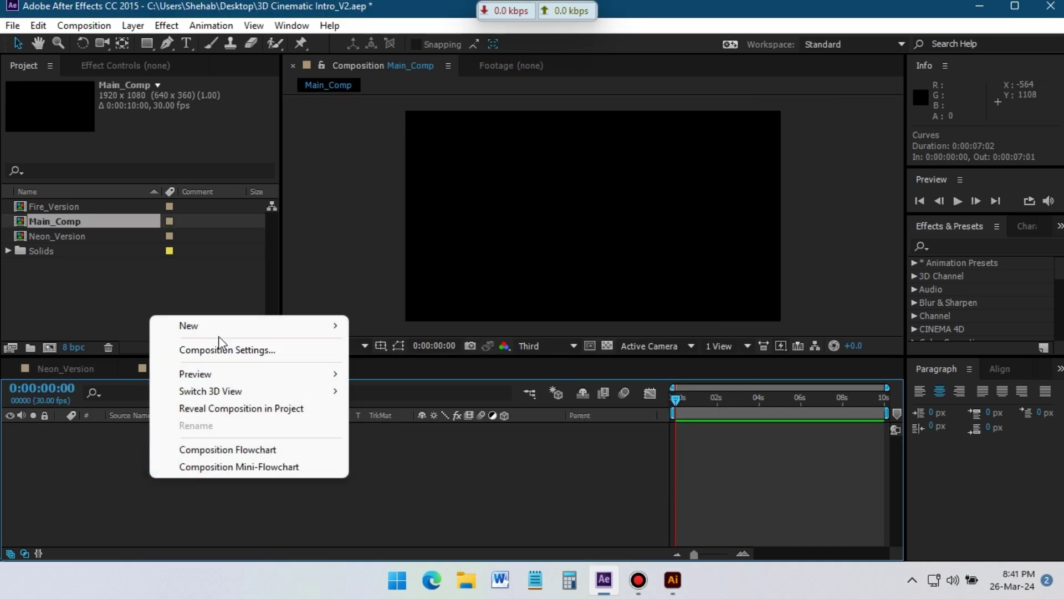
mouse_move(219, 330)
click(409, 367)
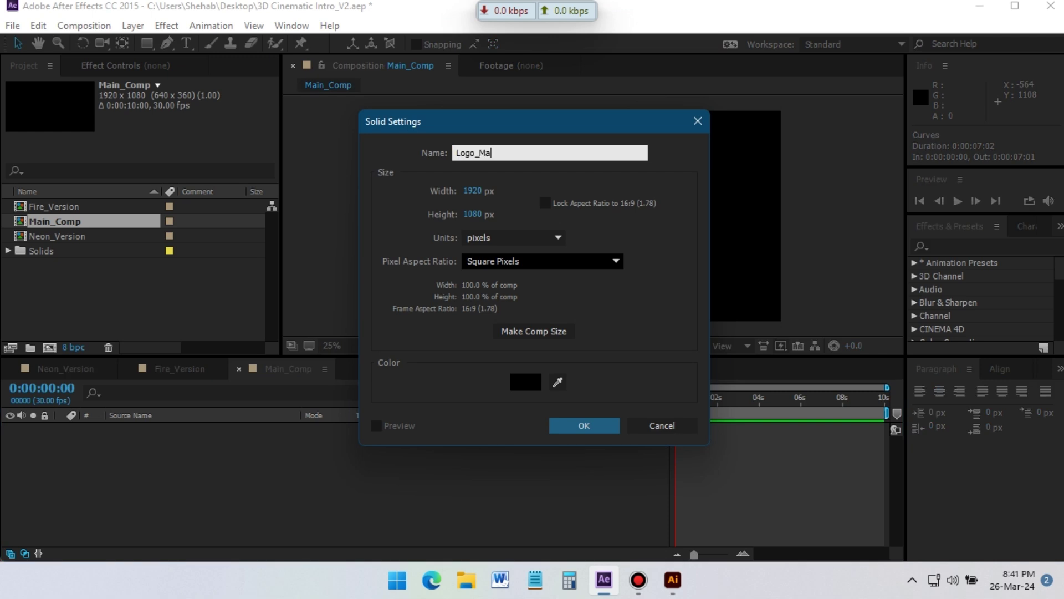
click(584, 425)
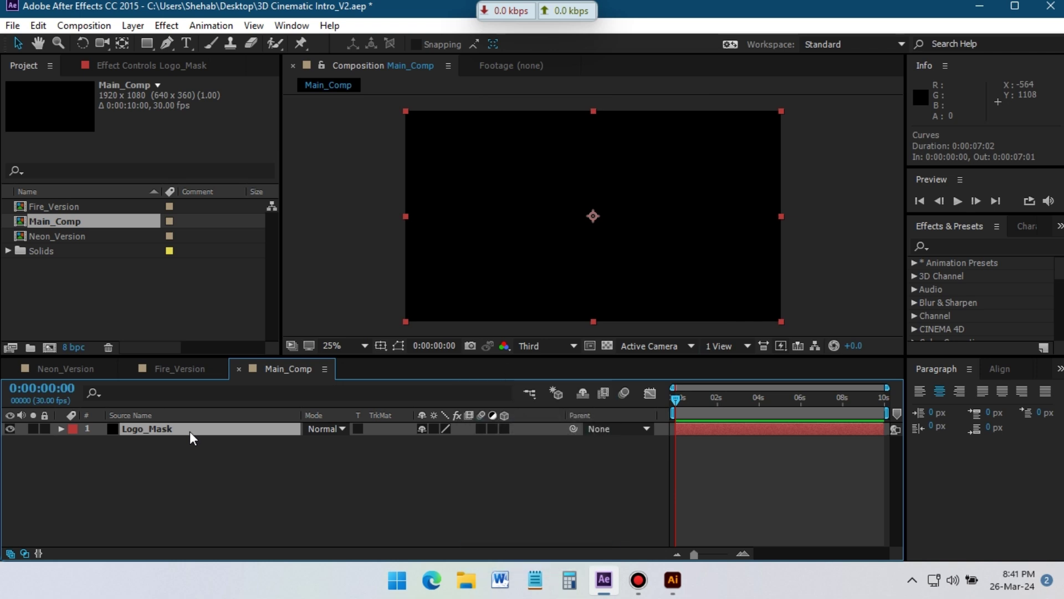
Change the color of the Logo_Mask solid to white.
right_click(178, 428)
click(209, 29)
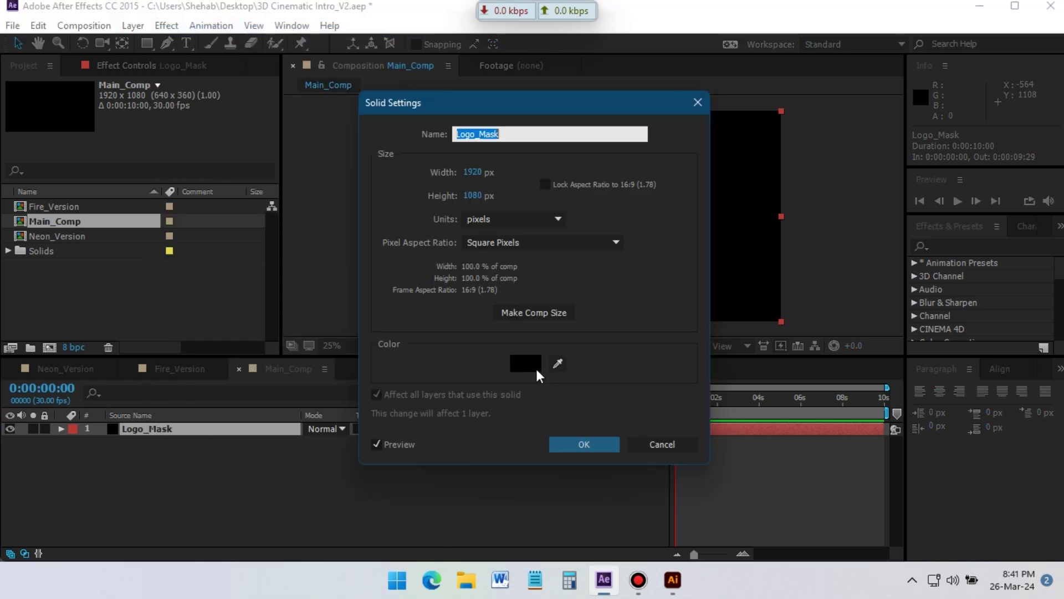
click(535, 367)
click(498, 341)
click(583, 441)
Switch to Illustrator and copy all three paths of the SE logo.
click(673, 580)
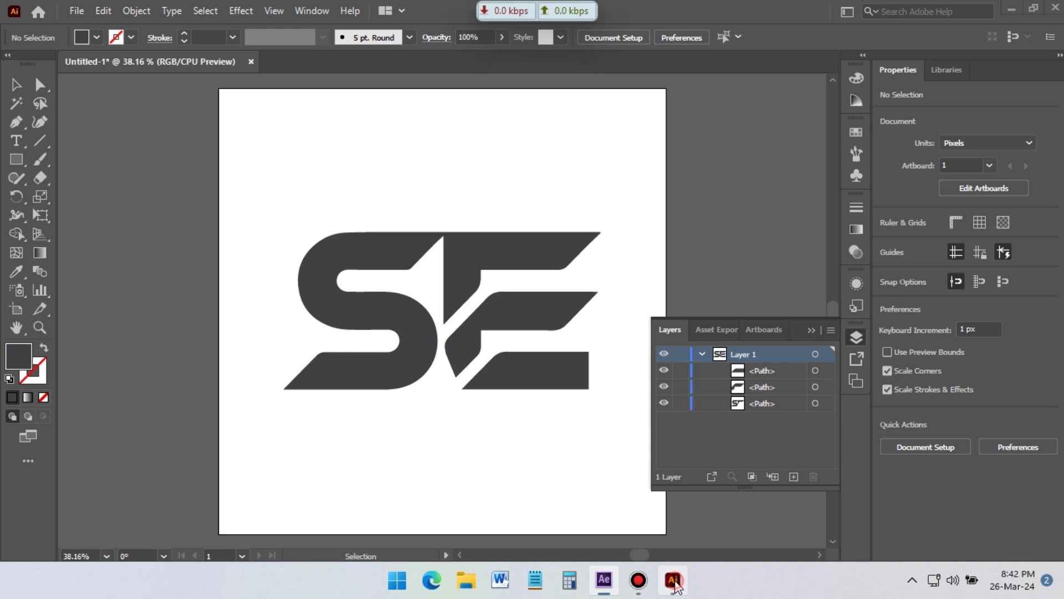
drag(261, 185, 583, 429)
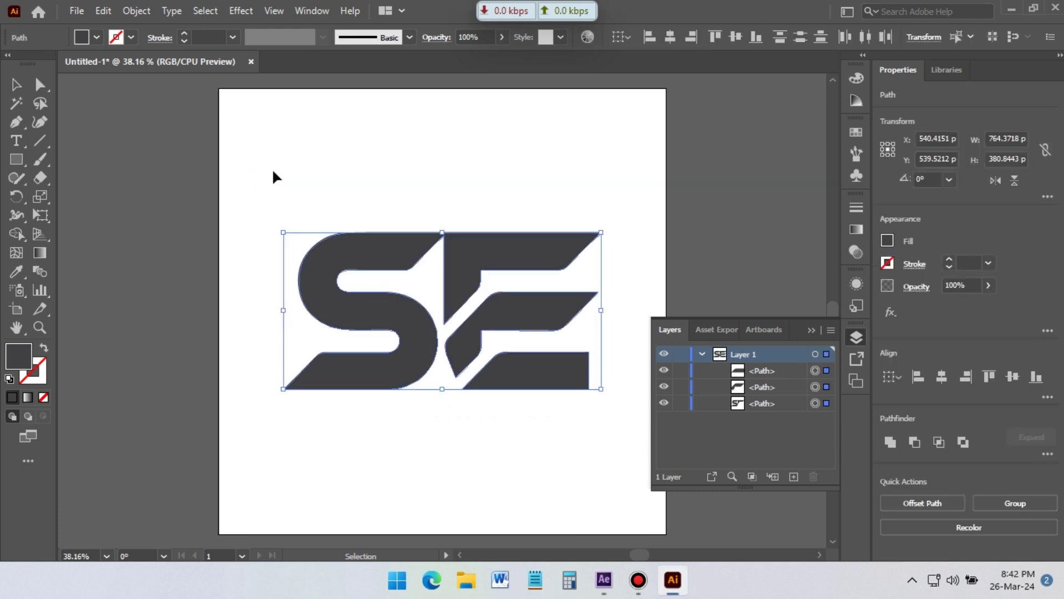
click(103, 11)
click(128, 89)
Return to After Effects and paste the copied logo paths as masks onto the Logo_Mask layer.
click(603, 579)
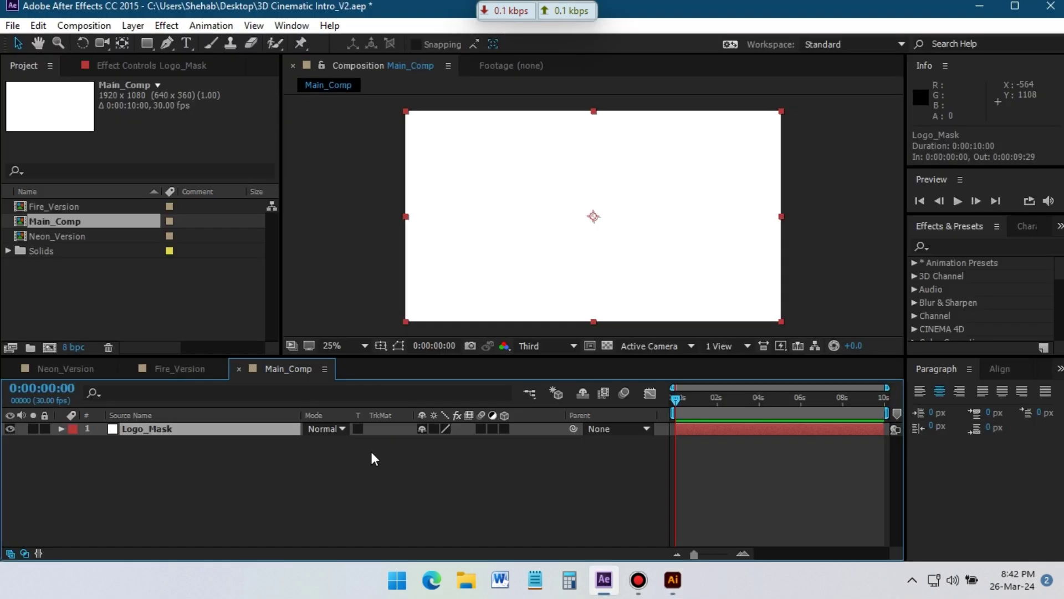
key(ctrl+v)
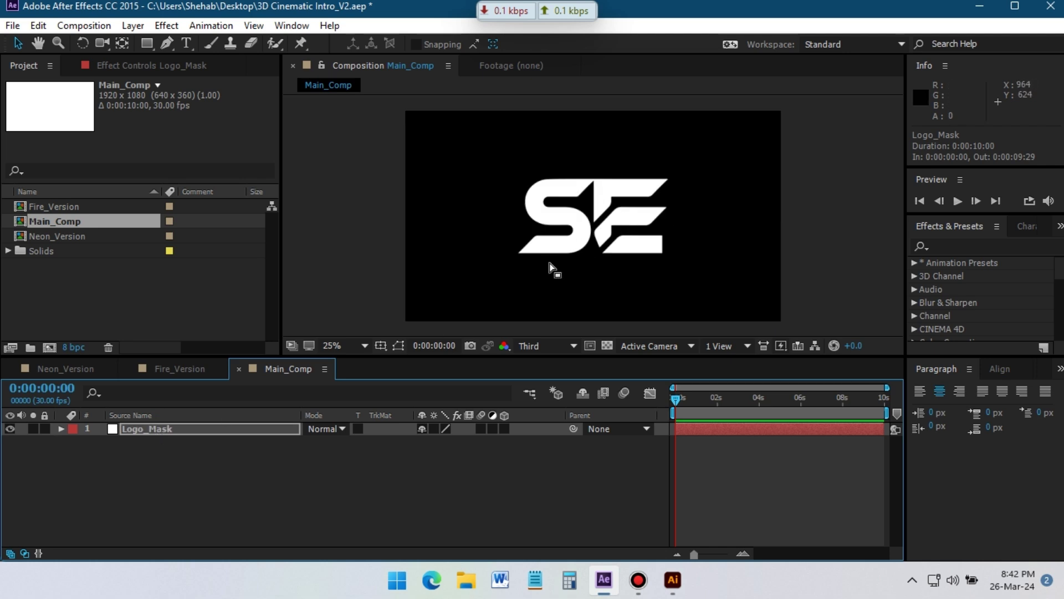
click(160, 450)
Add a black 1920 × 1080 px solid layer named Element 3D above the logo layer.
right_click(155, 463)
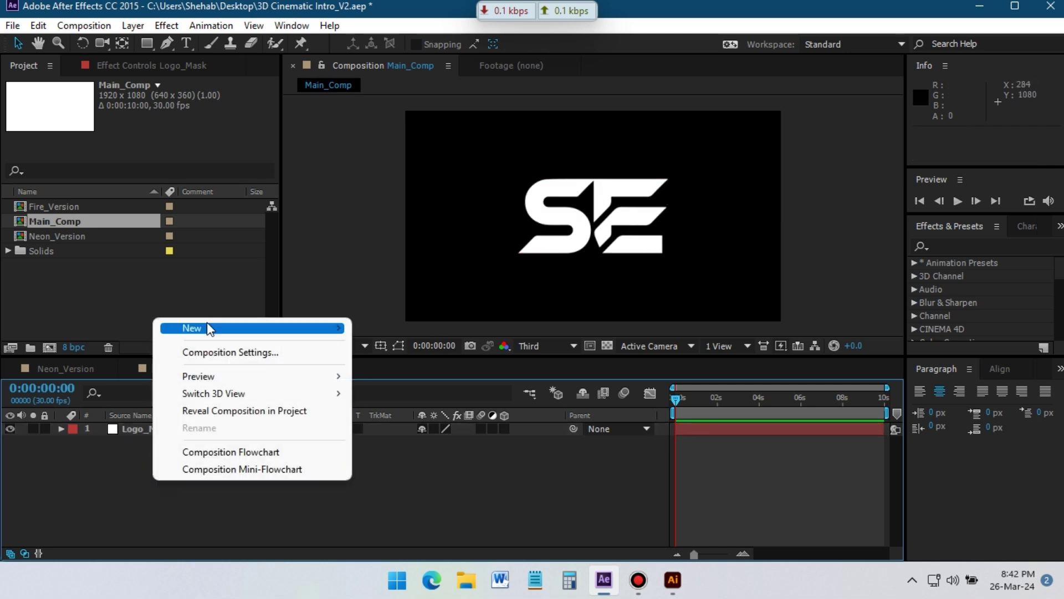
mouse_move(207, 321)
click(388, 368)
click(526, 383)
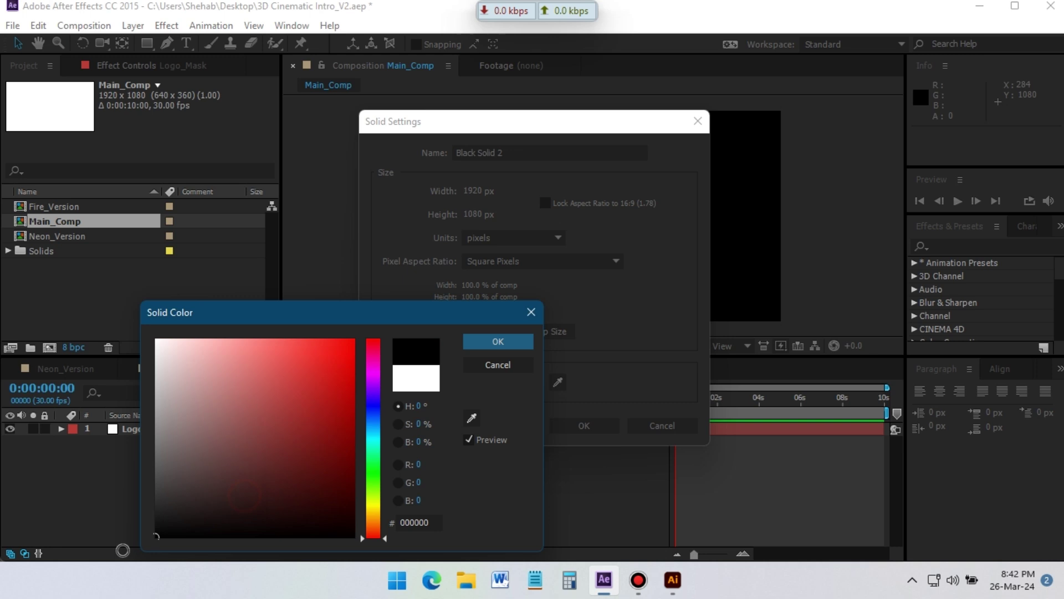
click(498, 344)
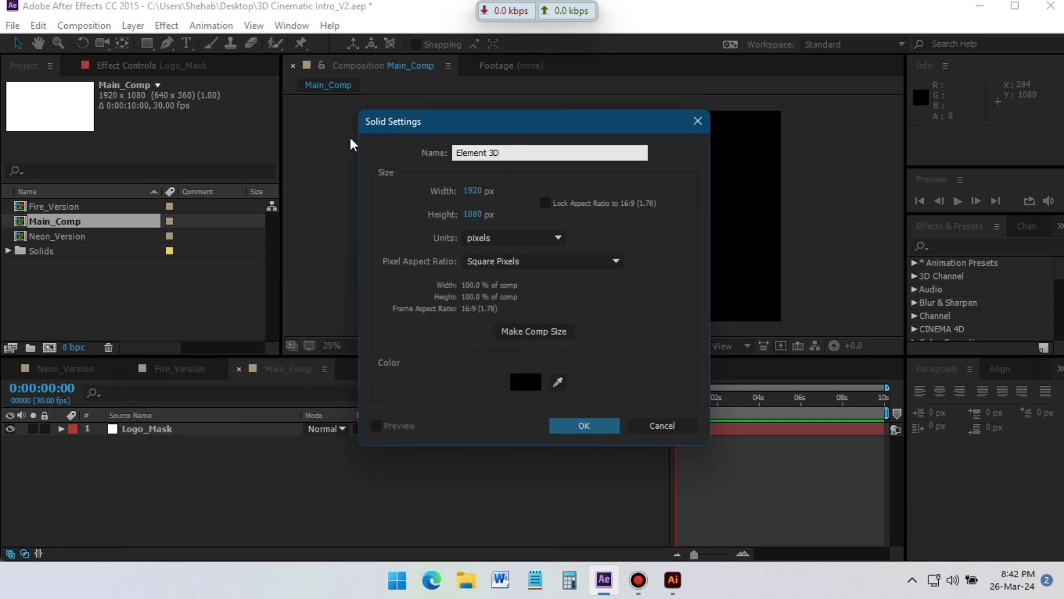
click(584, 425)
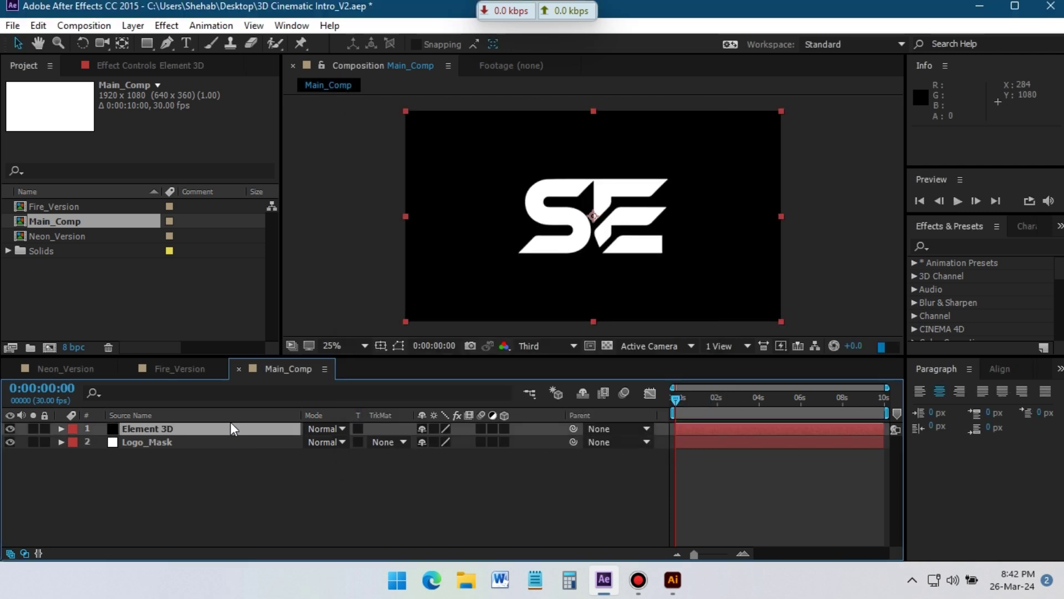
Apply the Video Copilot Element effect to the Element 3D layer.
click(169, 27)
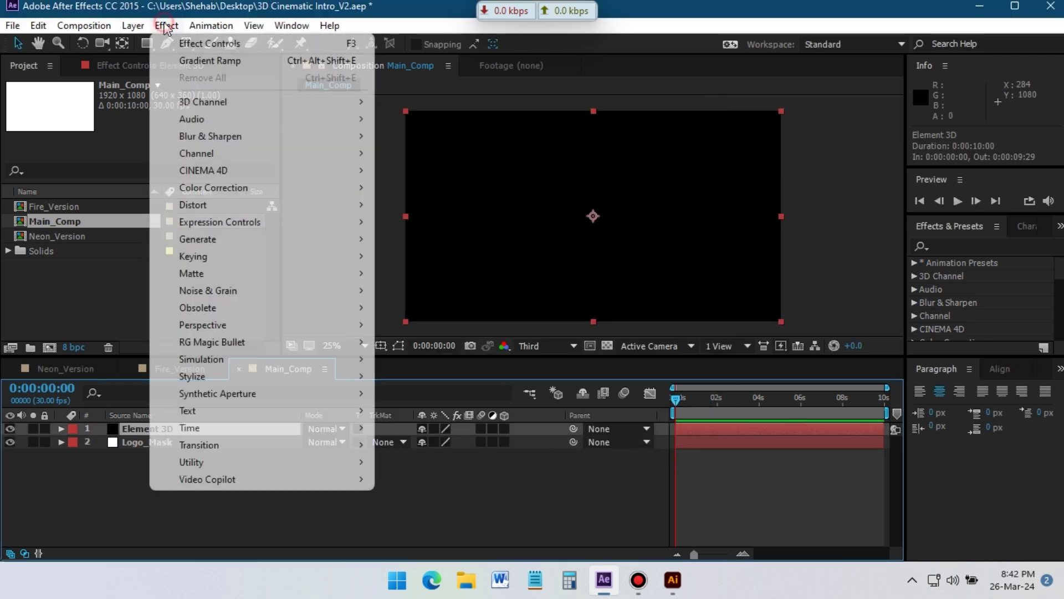
mouse_move(275, 481)
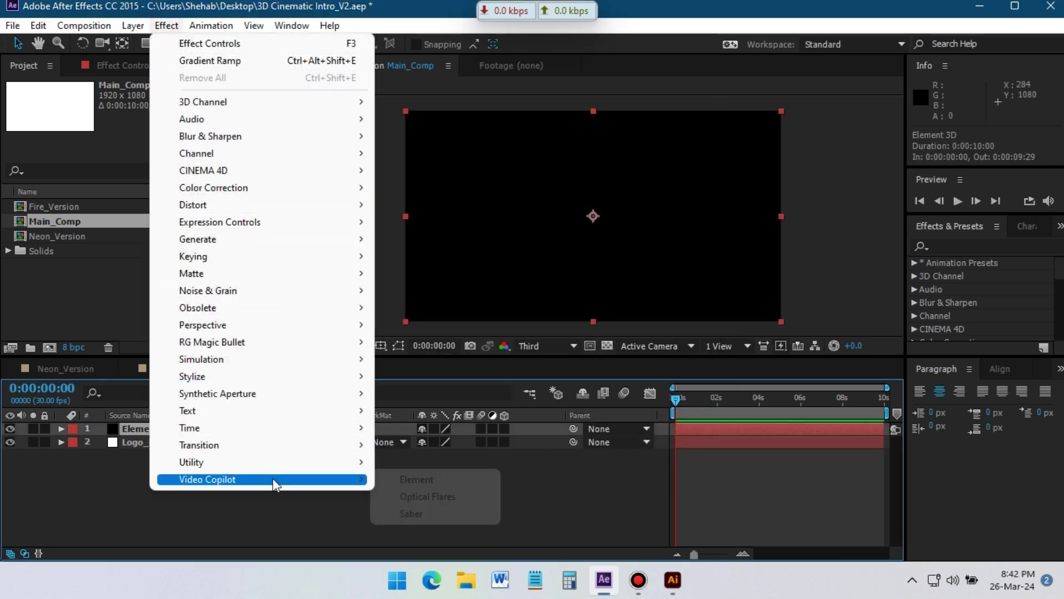
click(451, 480)
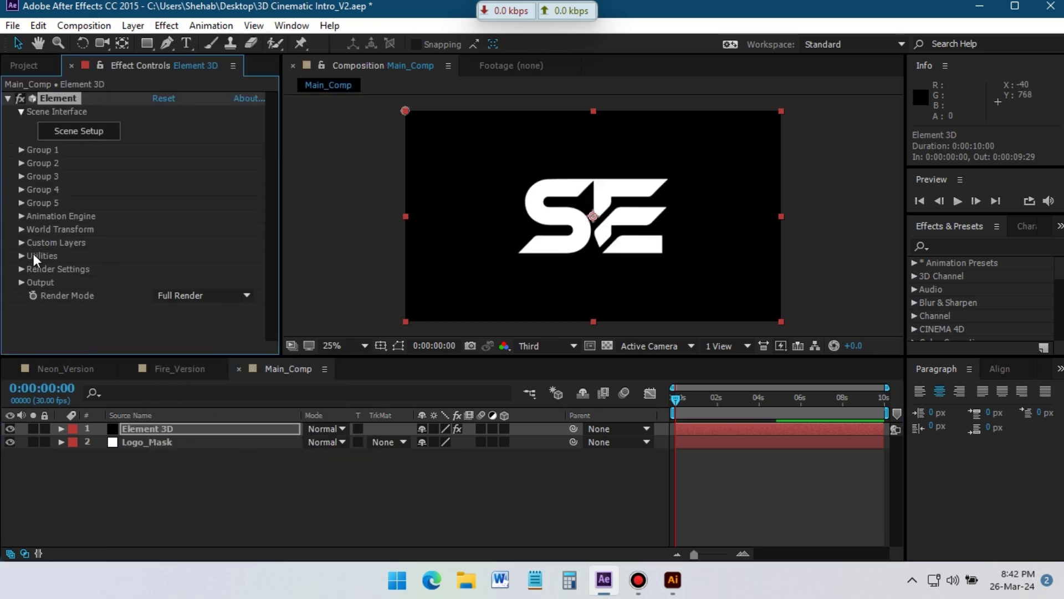
Assign the Logo_Mask layer as Path Layer 1 in the Element effect's custom text and masks.
click(21, 243)
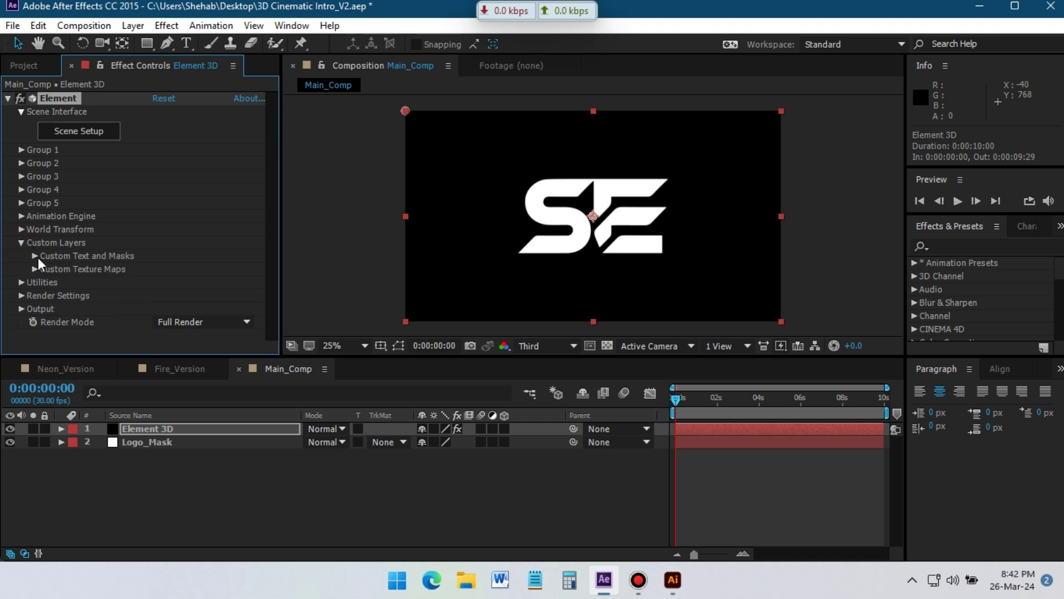
click(34, 256)
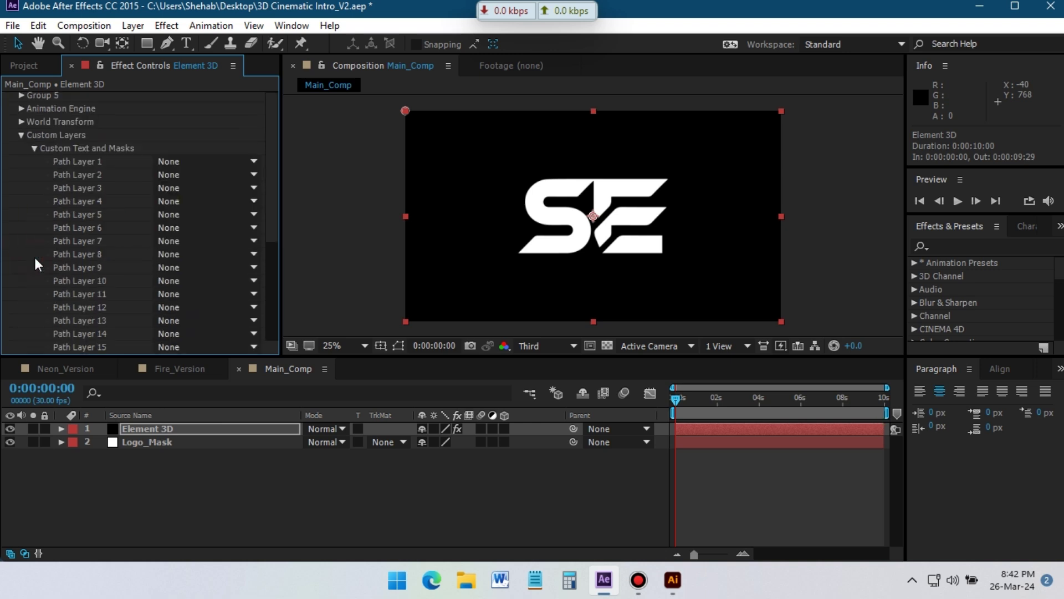
click(191, 161)
click(261, 220)
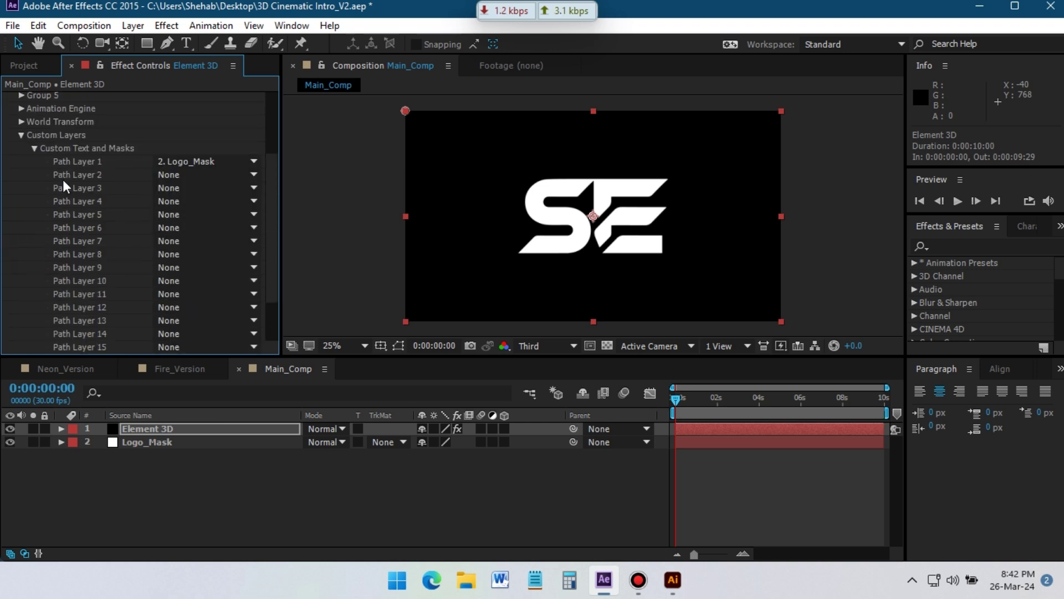
click(20, 136)
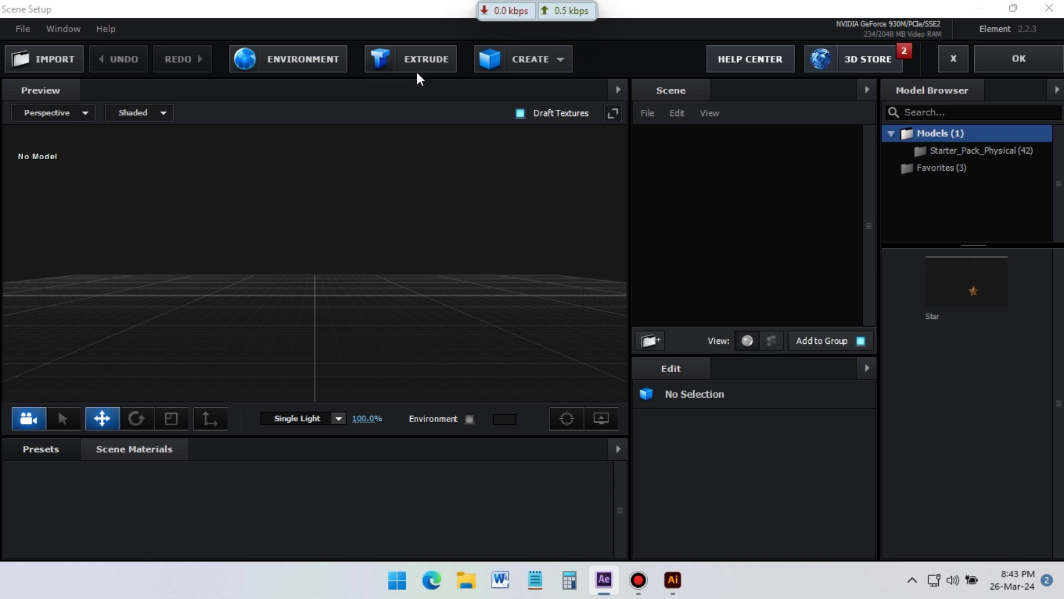
Extrude the logo path into a 3D model in Element's Scene Setup and set its path resolution to Extreme.
click(419, 61)
drag(344, 214, 453, 212)
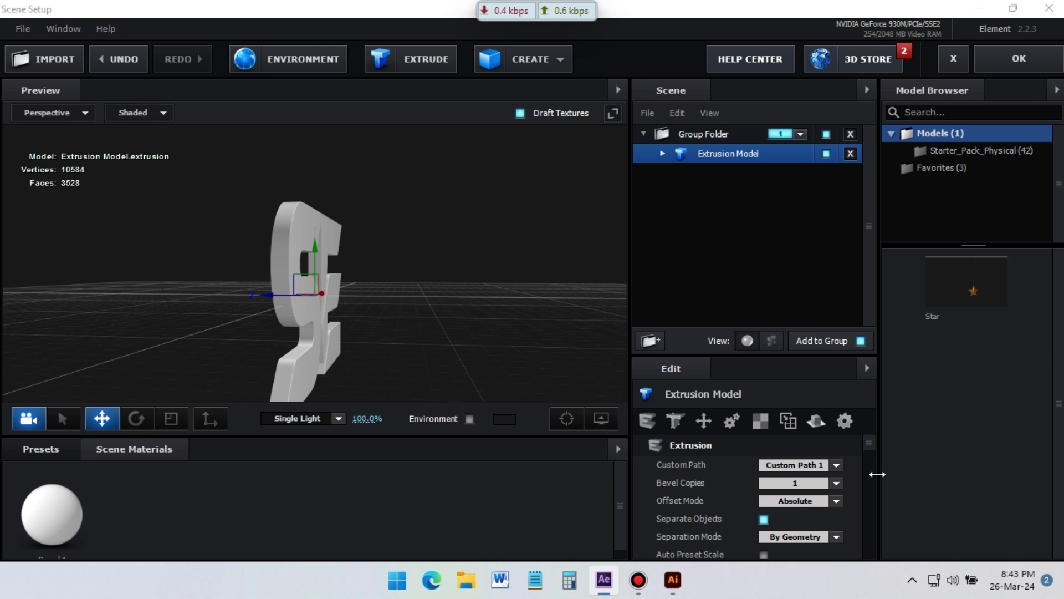
scroll(844, 499, down, 3)
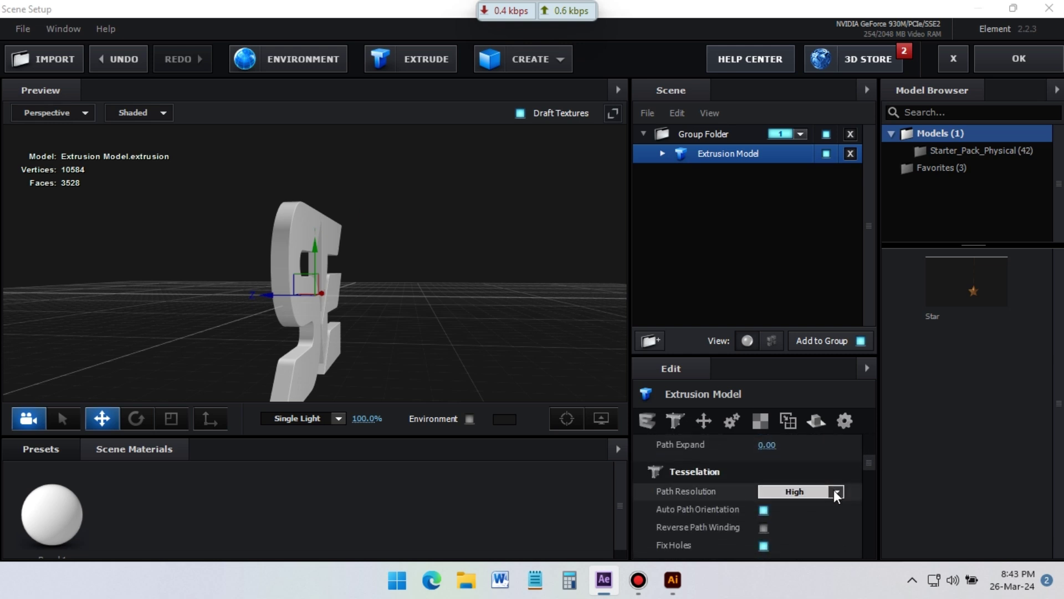
click(834, 489)
click(829, 488)
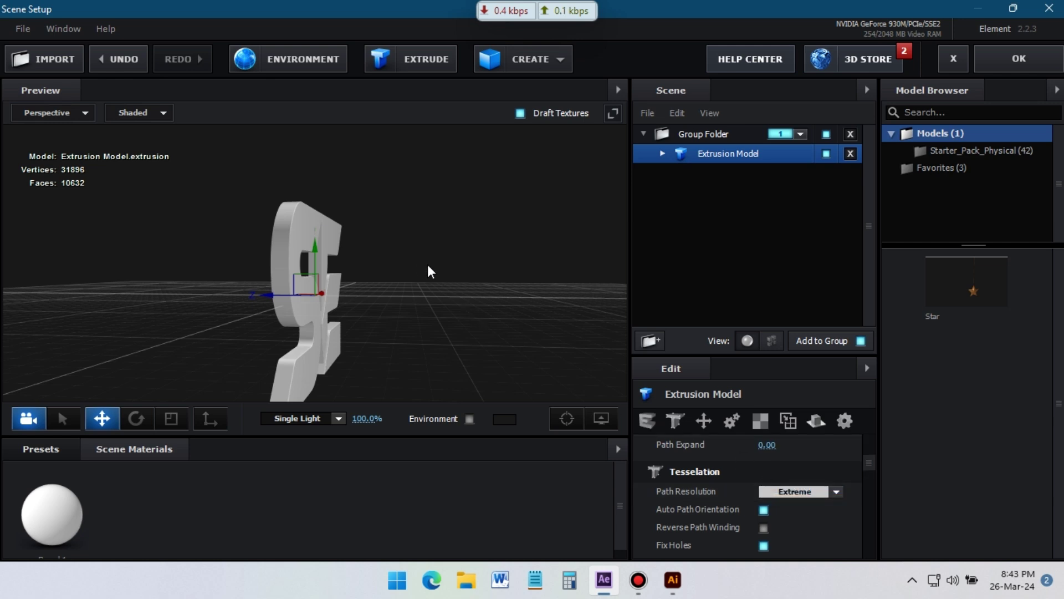
drag(429, 269, 365, 272)
Set the Extrude value of the extrusion model's Bevel 1 to 3.
click(664, 155)
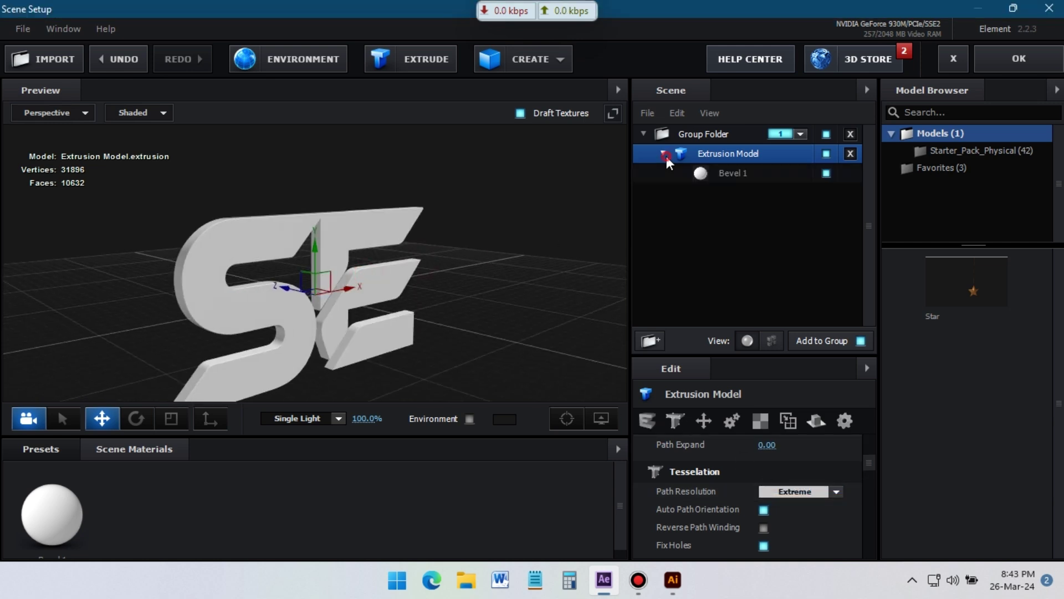
click(730, 174)
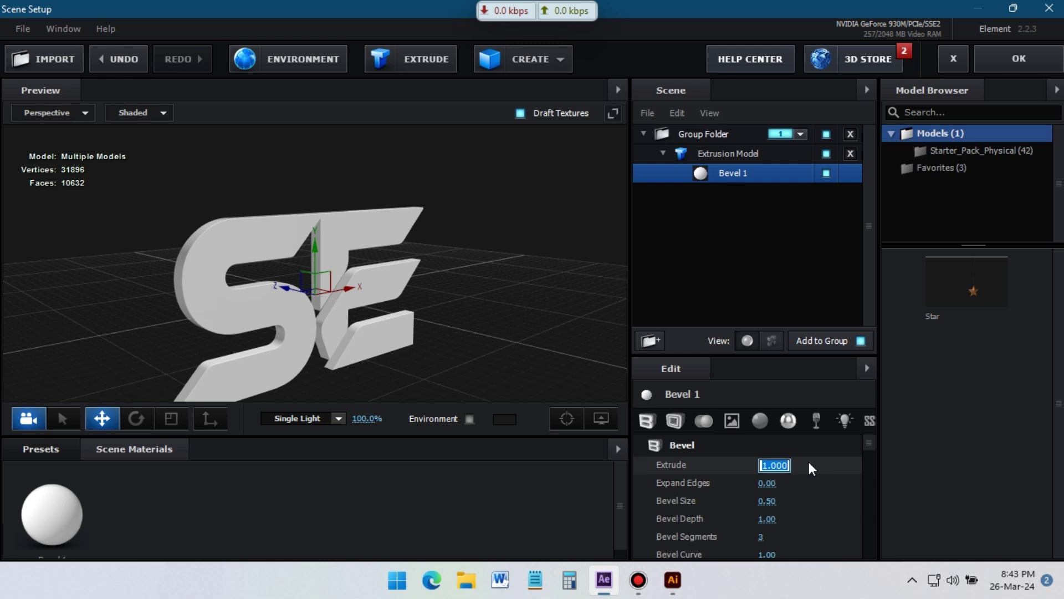
text(3)
key(Return)
drag(442, 237, 455, 230)
Set the number of bevel copies on the extrusion model to 3.
click(733, 156)
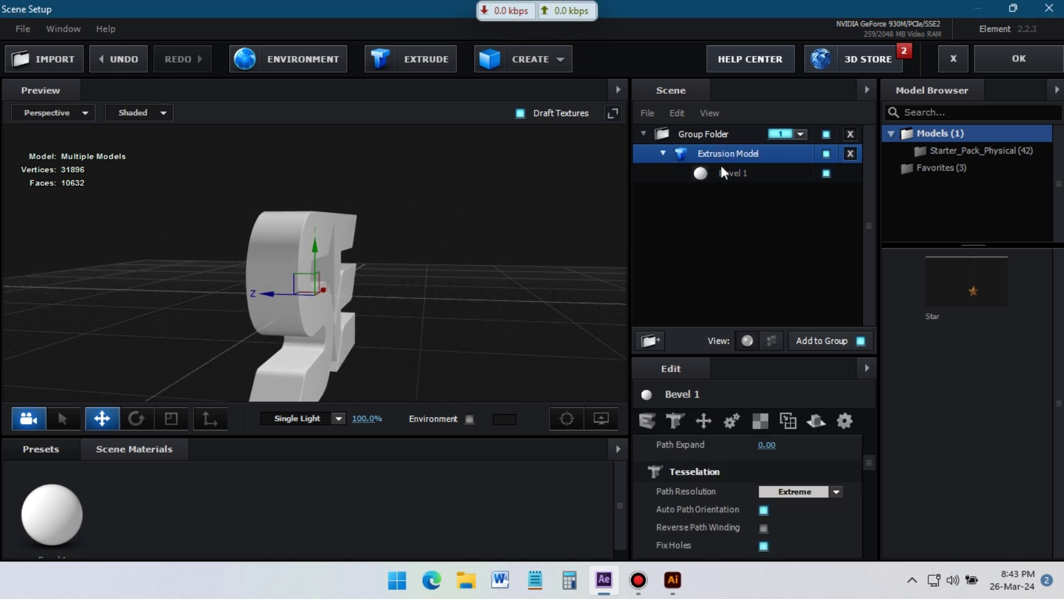
scroll(837, 482, up, 5)
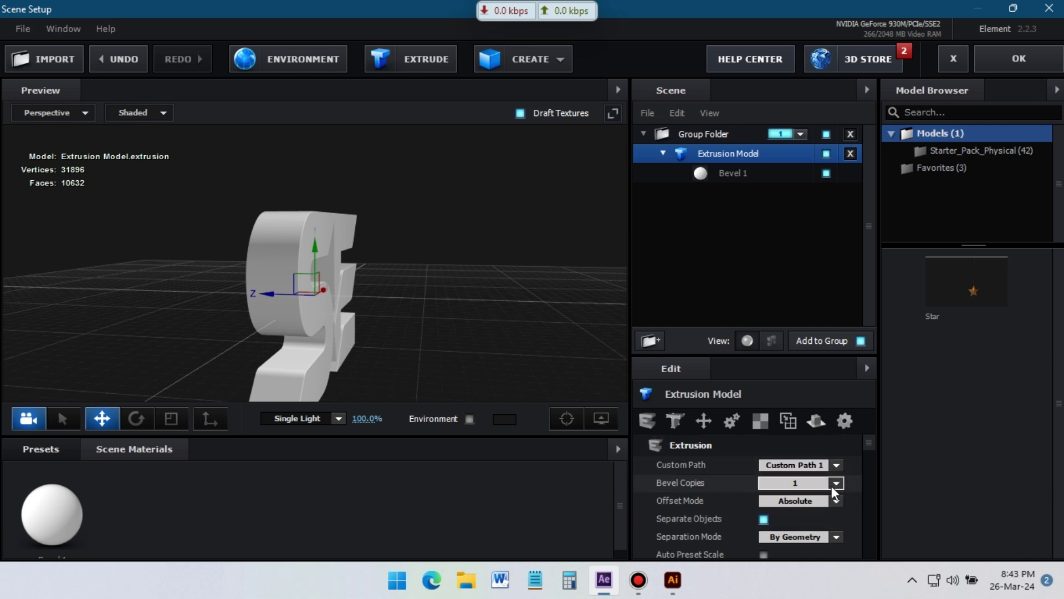
scroll(836, 484, down, 4)
click(835, 483)
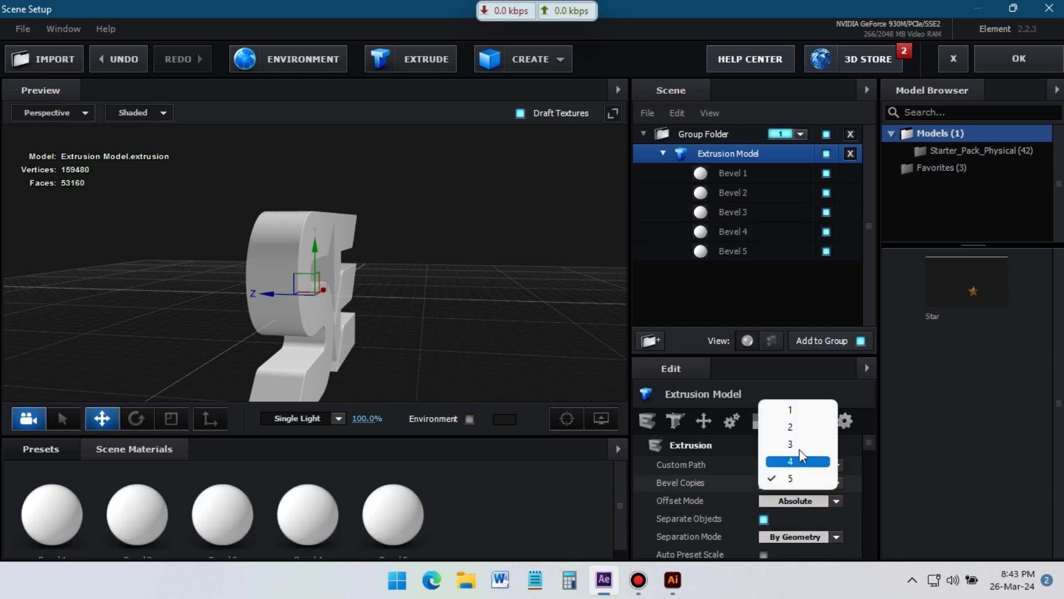
click(796, 444)
Set the Expand Edges value of Bevel 2 to 1.00.
click(737, 195)
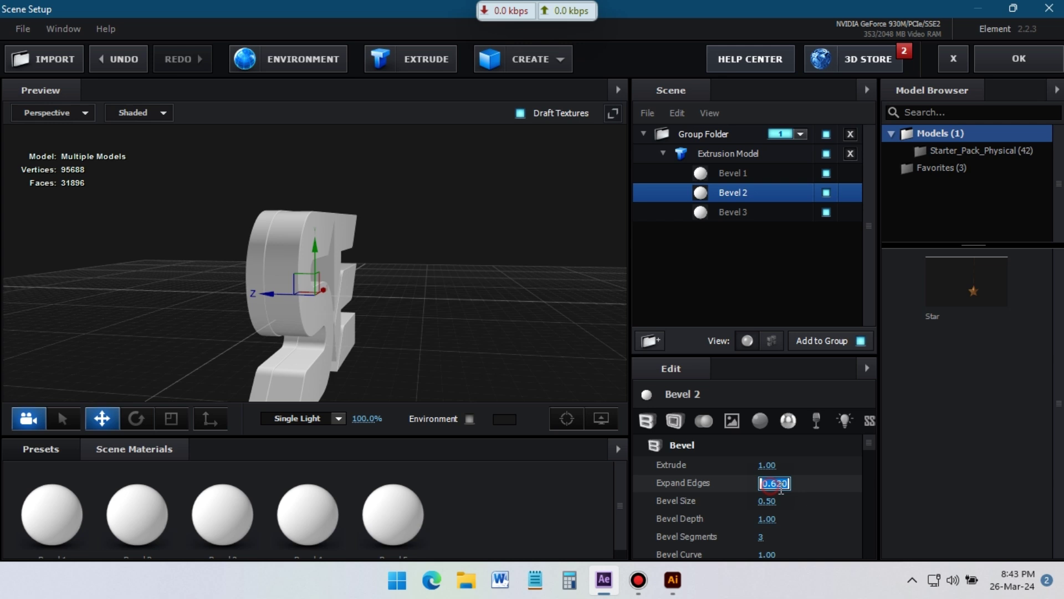
key(Return)
mouse_move(416, 278)
mouse_down()
mouse_move(393, 276)
mouse_move(421, 281)
mouse_up()
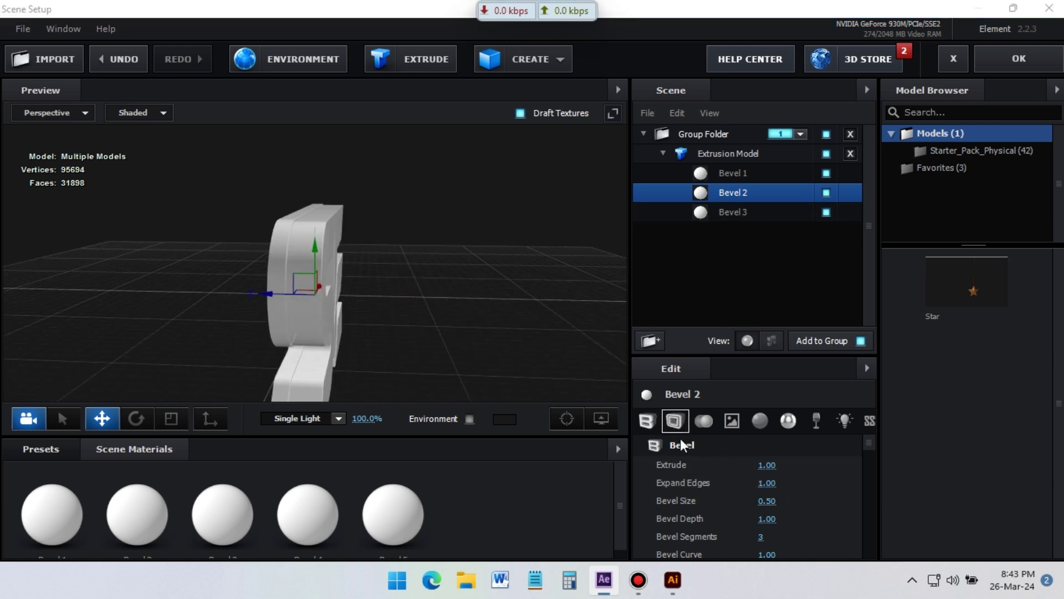
Enable Bevel Backside on Bevel 2 of the extrusion model.
scroll(693, 465, down, 5)
click(763, 482)
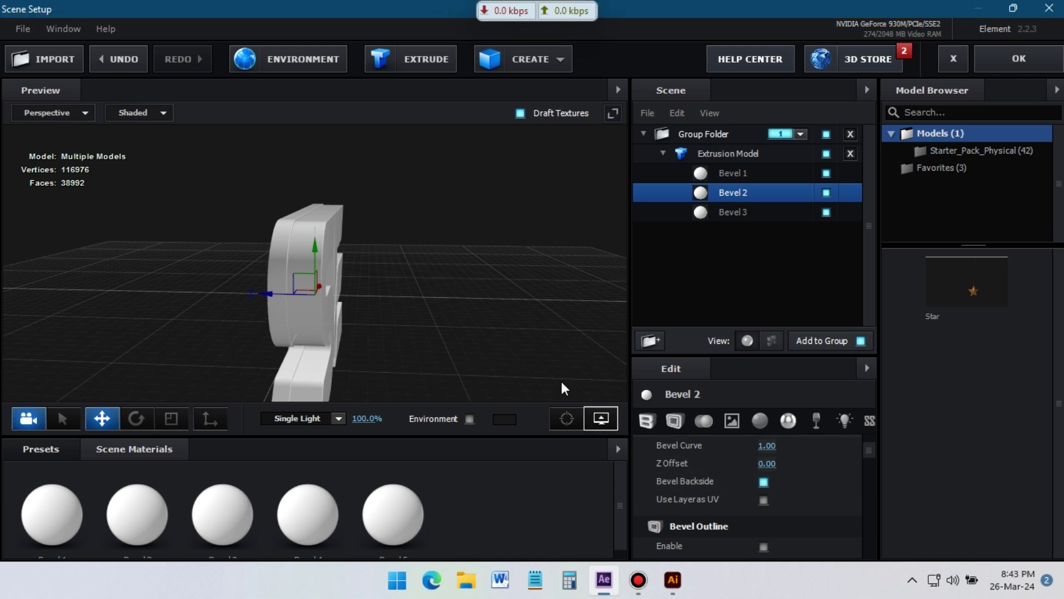
Set the Expand Edges value of Bevel 3 to 0.75.
click(743, 212)
scroll(775, 477, up, 5)
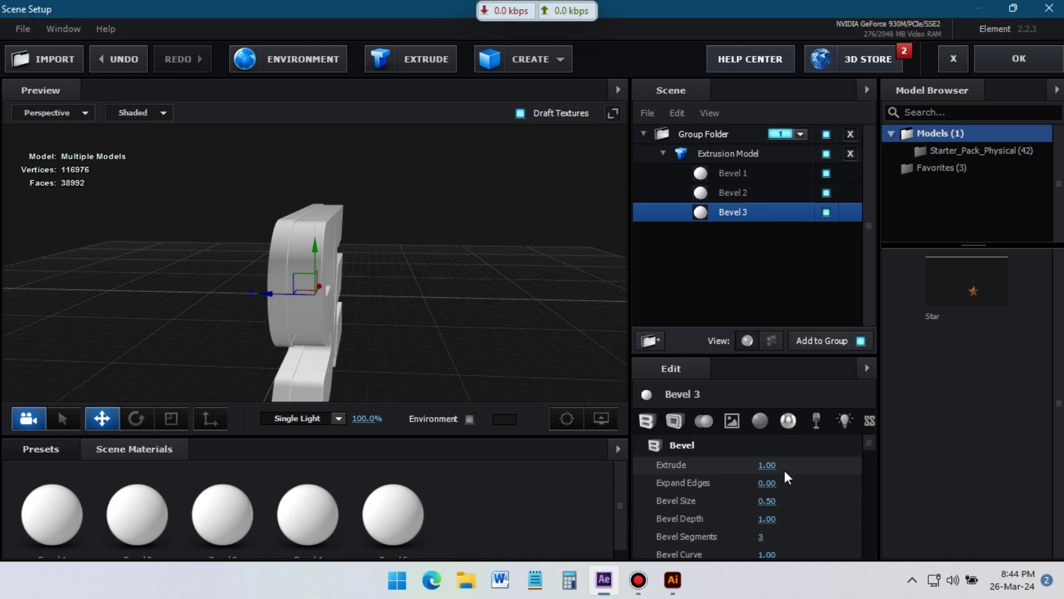
text(.75)
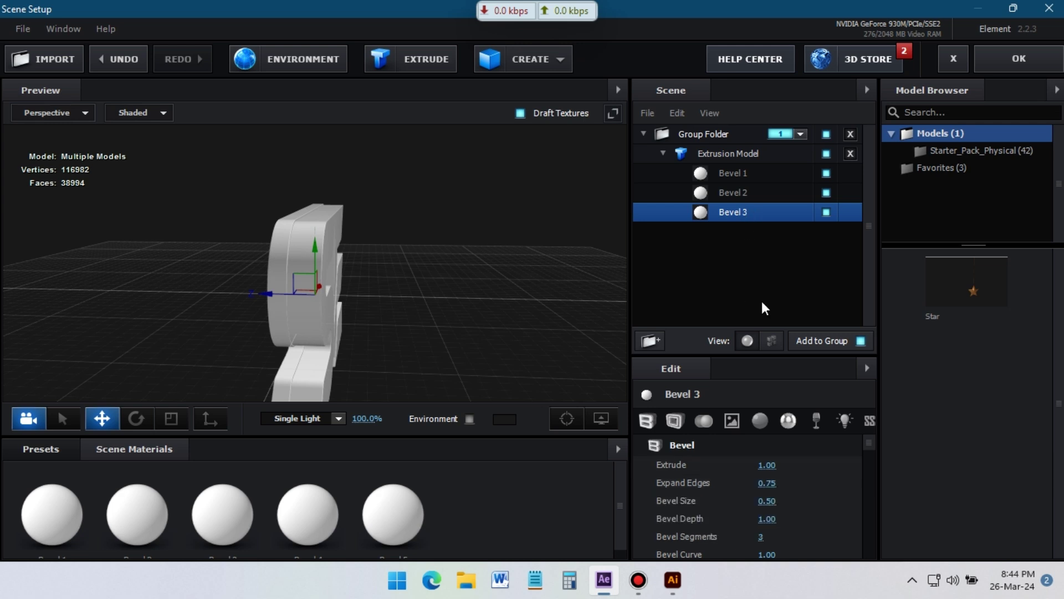
Enable Bevel Backside on Bevel 3 and shift its Z Offset to about 1.61.
scroll(760, 477, down, 3)
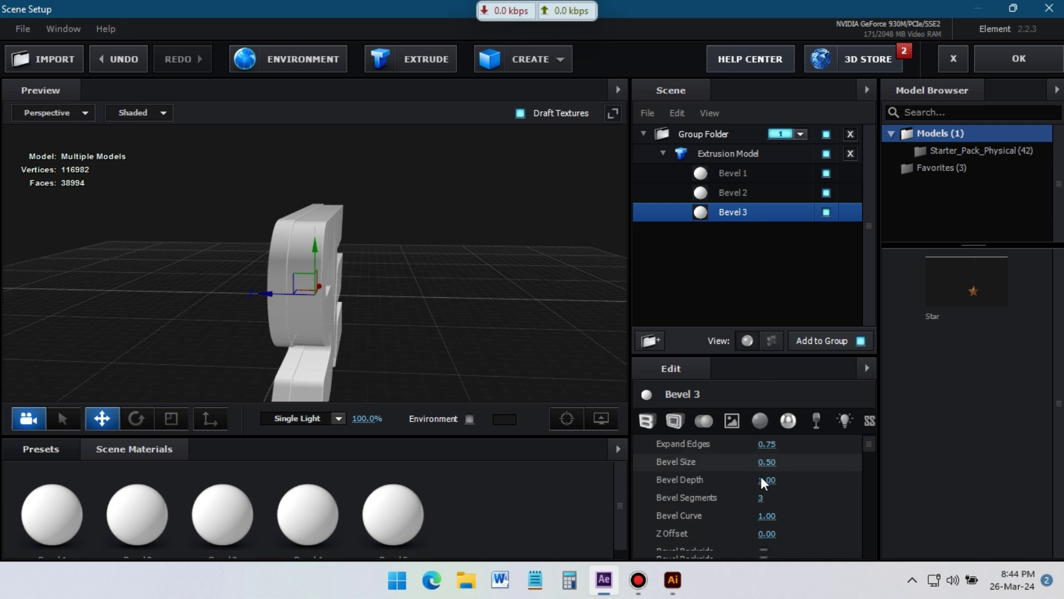
click(764, 536)
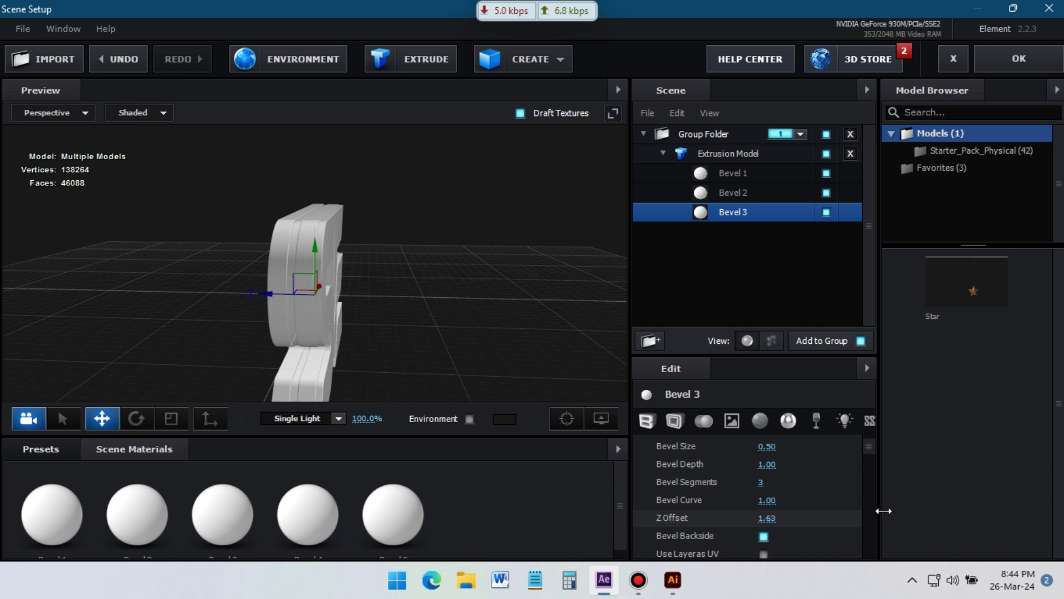
drag(374, 303, 398, 318)
scroll(413, 317, up, 3)
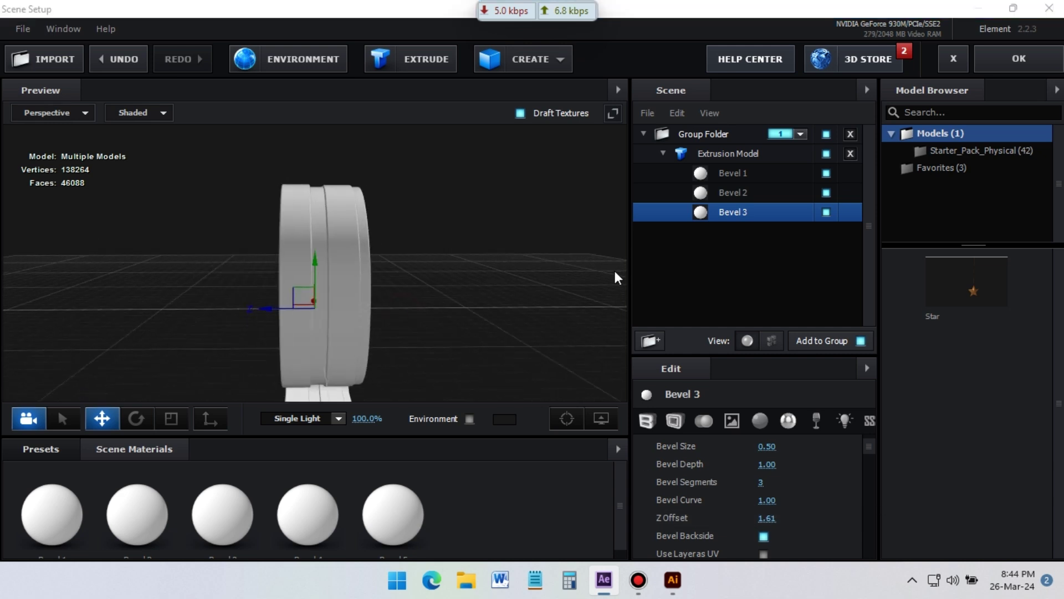
Set the Extrude value of Bevel 3 to 0.75.
scroll(757, 462, up, 3)
click(769, 464)
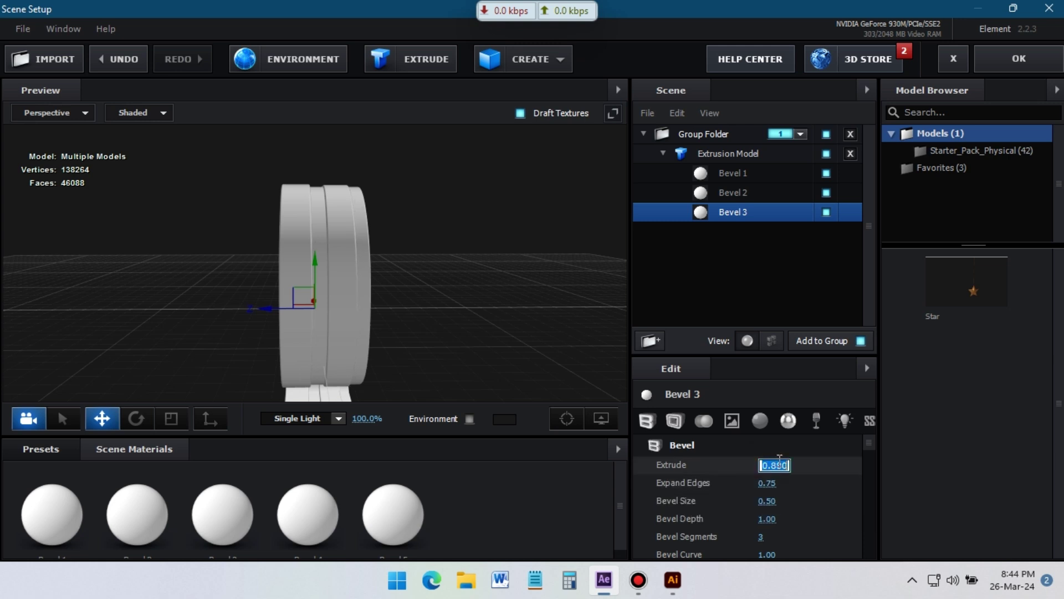
text(.75)
key(Return)
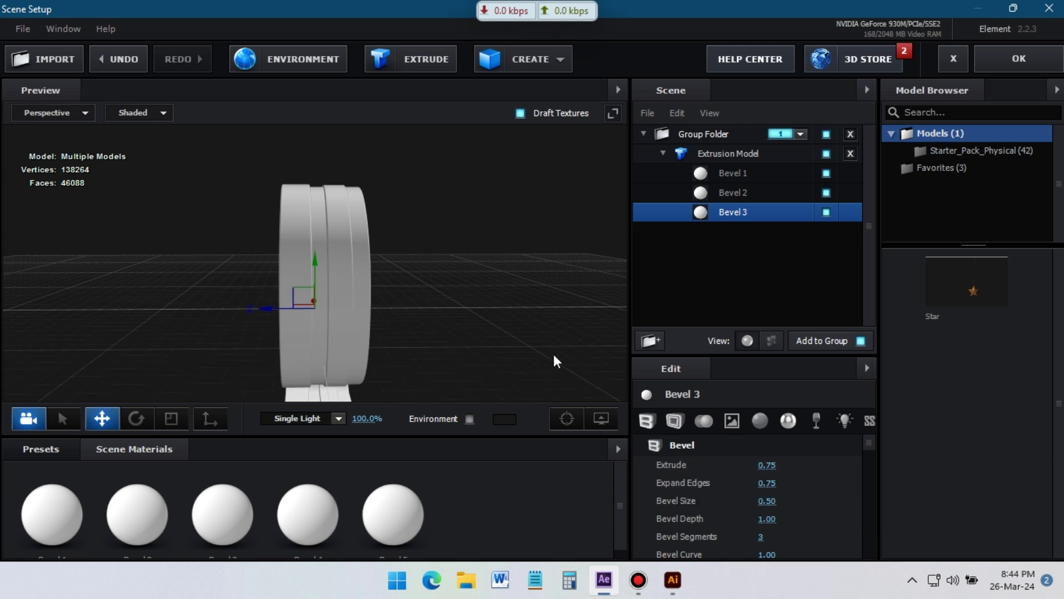
Set the Extrude value of Bevel 2 to 0.75.
click(733, 193)
text(.75)
key(Return)
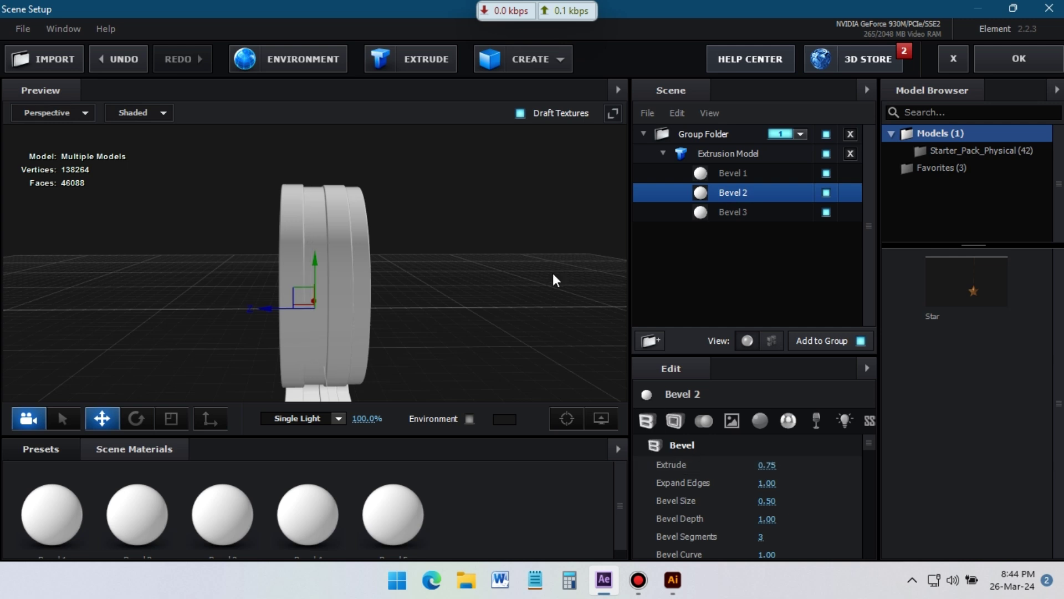
Adjust the Z Offset of Bevel 2 to about 0.50 and that of Bevel 3 to about 1.88.
scroll(765, 506, down, 3)
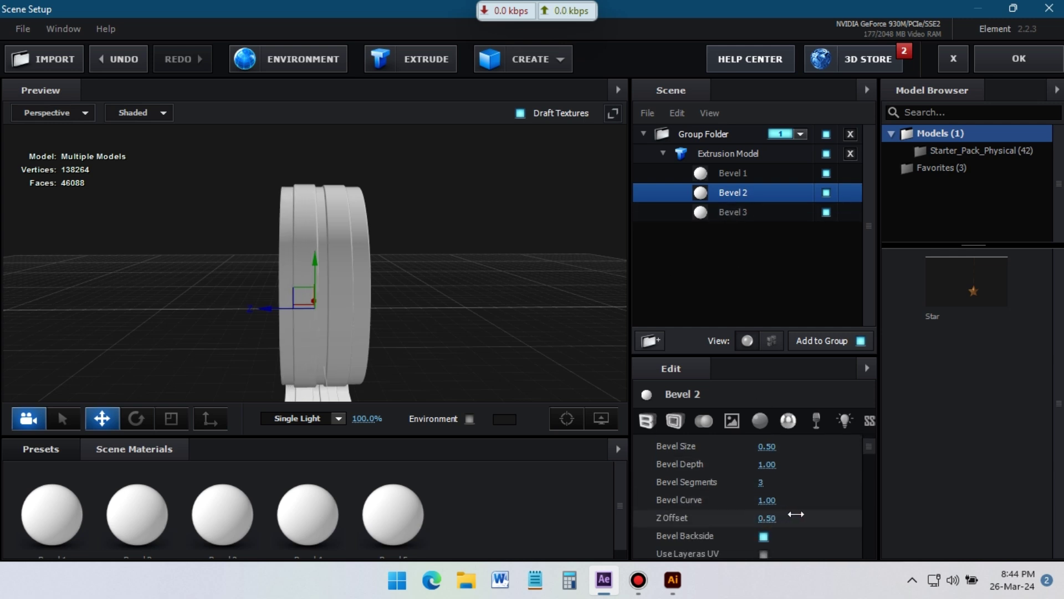
drag(796, 513, 785, 517)
click(743, 213)
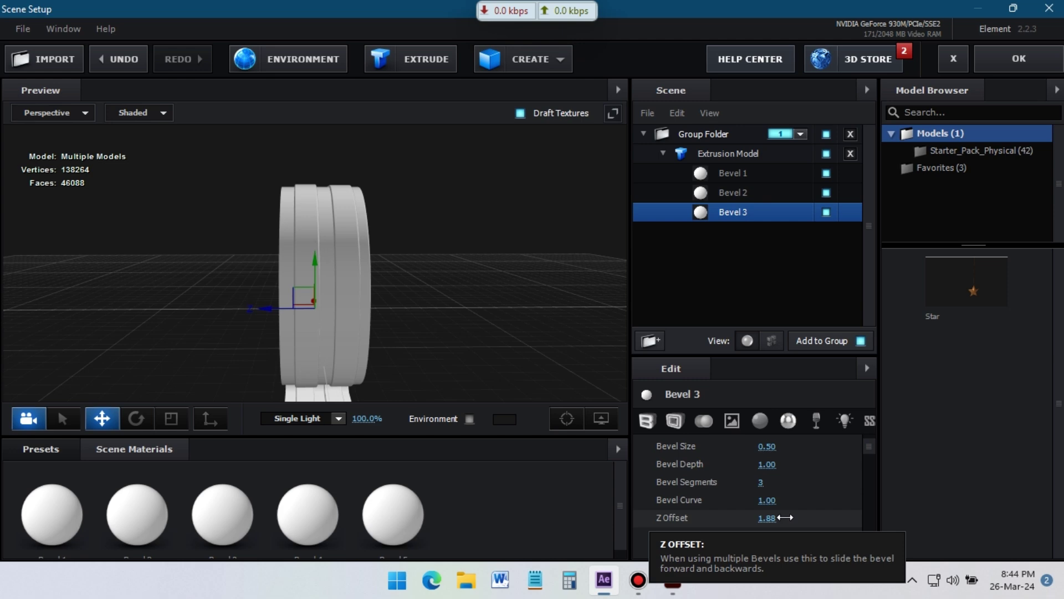
Set the Expand Edges value of Bevel 3 to 0.90.
drag(421, 311, 385, 304)
scroll(776, 464, up, 3)
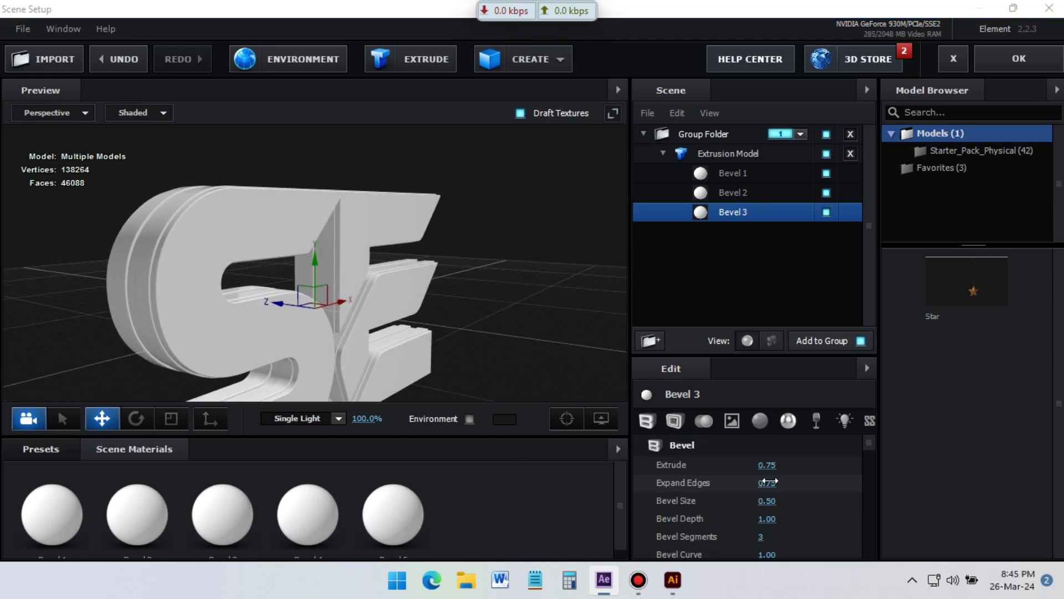
click(770, 482)
text(0.9)
key(Return)
drag(432, 246, 453, 220)
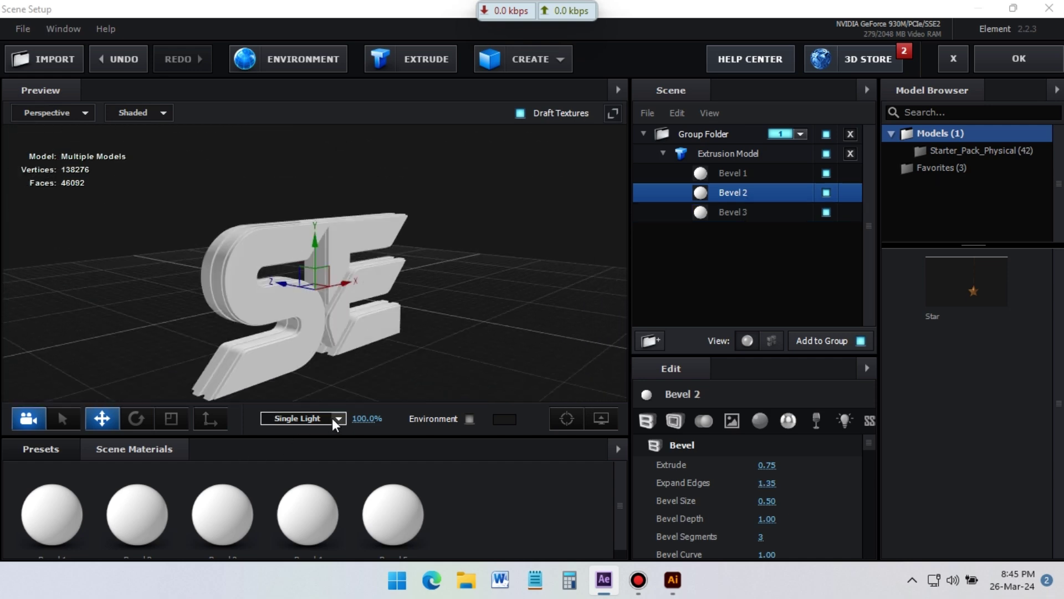
Apply the plaster_rusted material from the Pro_Shaders_2 Metal presets to Bevel 1.
click(332, 418)
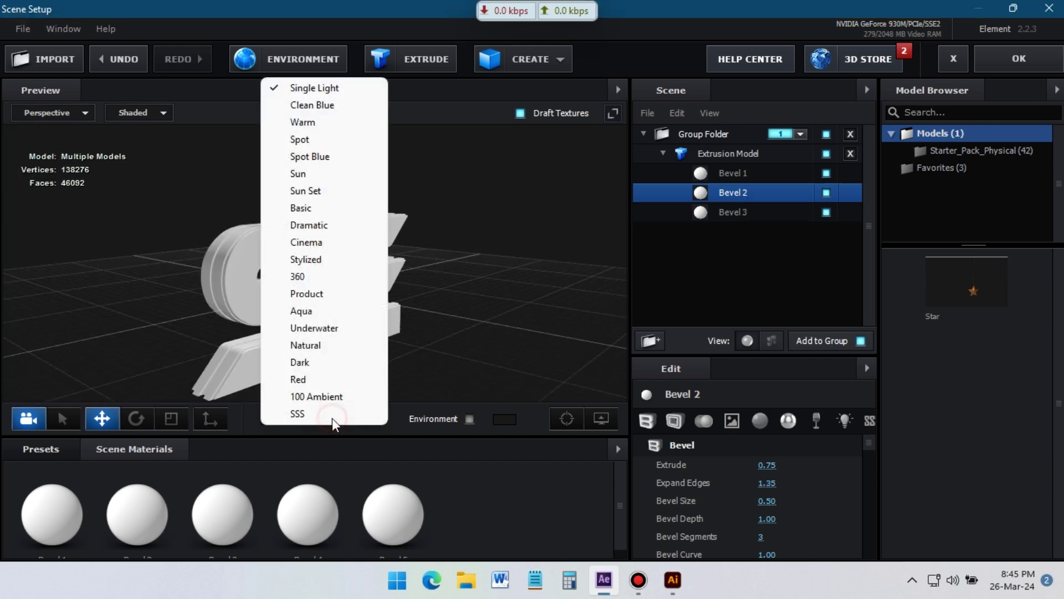
click(58, 447)
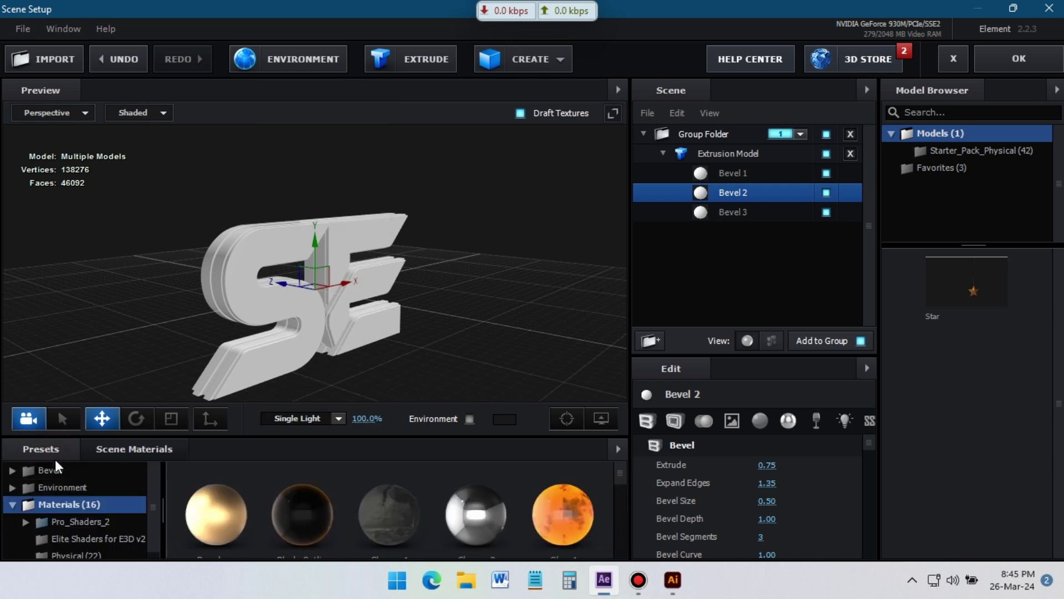
click(24, 514)
scroll(94, 531, down, 3)
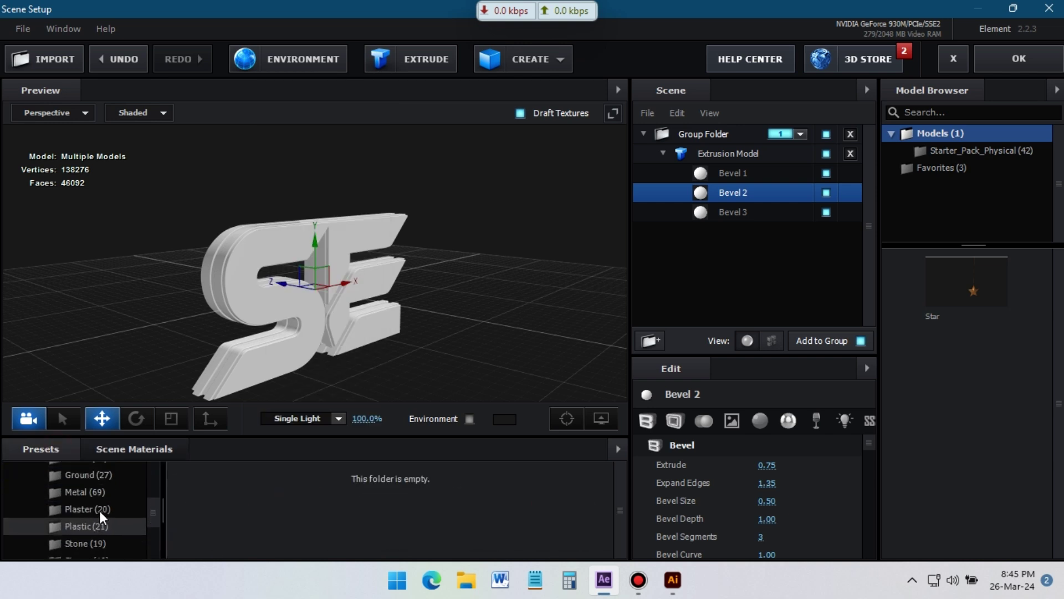
click(105, 494)
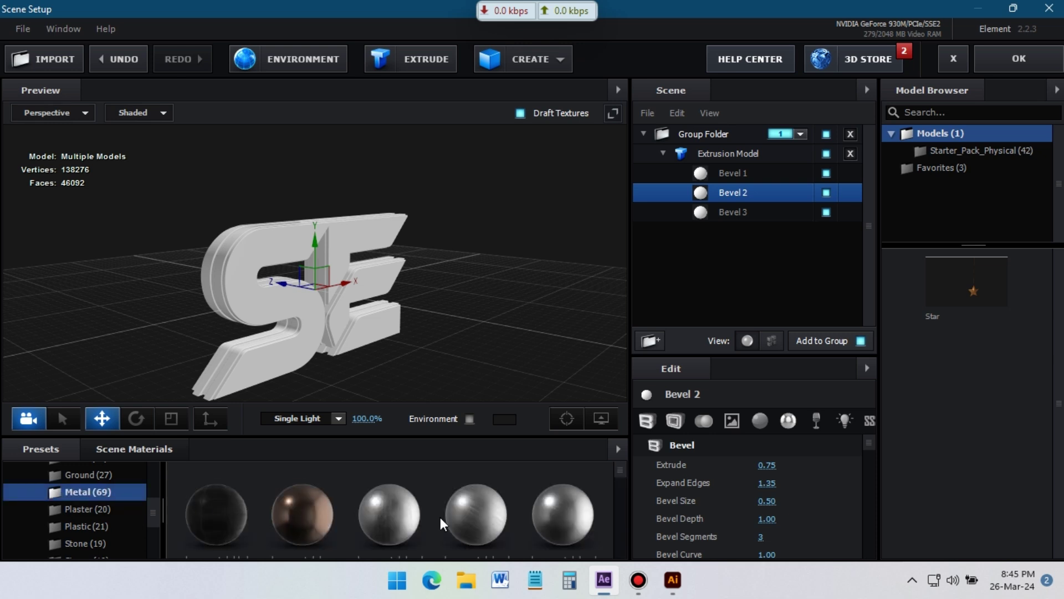
scroll(440, 517, down, 2)
scroll(258, 512, down, 10)
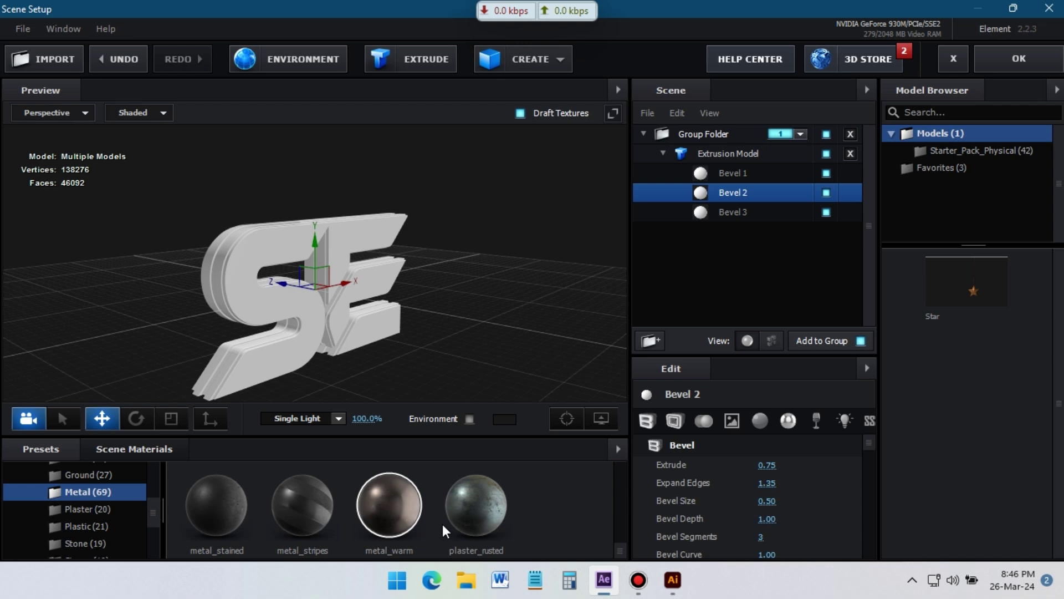
drag(476, 523, 730, 175)
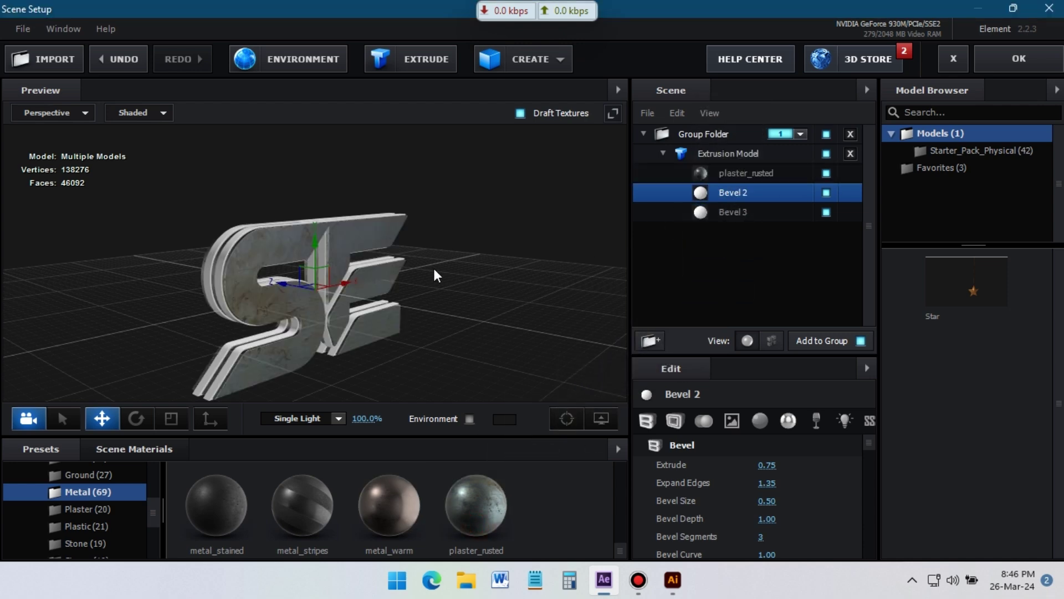
Set the Normal Bump of Bevel 1's plaster_rusted material to 200%.
drag(434, 266, 425, 278)
scroll(426, 278, up, 4)
click(741, 174)
drag(813, 549, 939, 519)
drag(488, 302, 545, 318)
drag(365, 277, 521, 294)
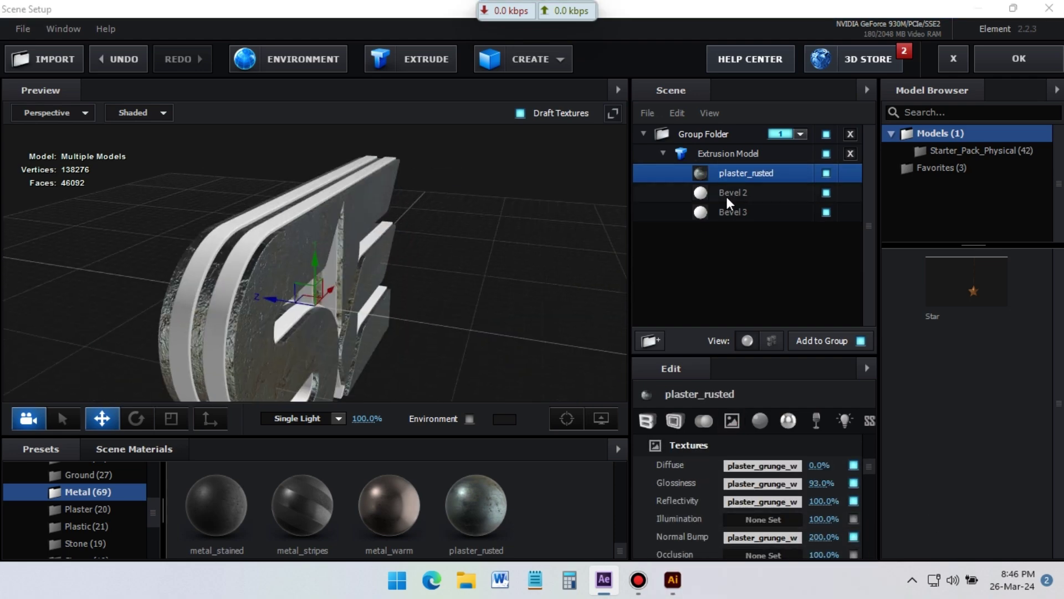
Try the metal_pannel_illum_02 material on Bevel 3 of the extrusion model.
click(730, 194)
scroll(334, 512, up, 6)
scroll(376, 512, down, 6)
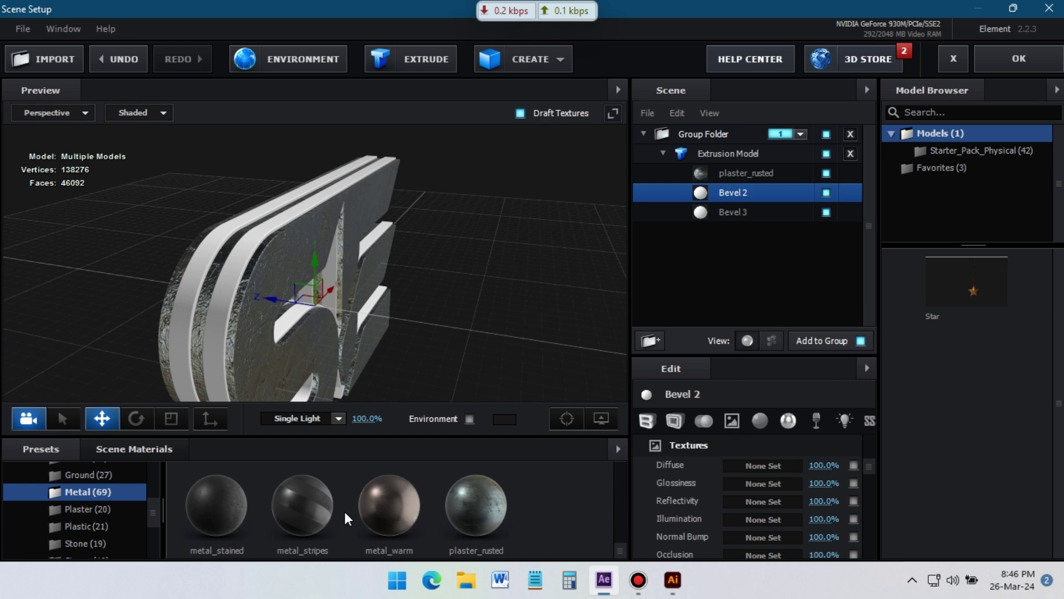
scroll(348, 510, up, 3)
scroll(348, 509, up, 3)
drag(302, 529, 733, 212)
drag(442, 318, 488, 302)
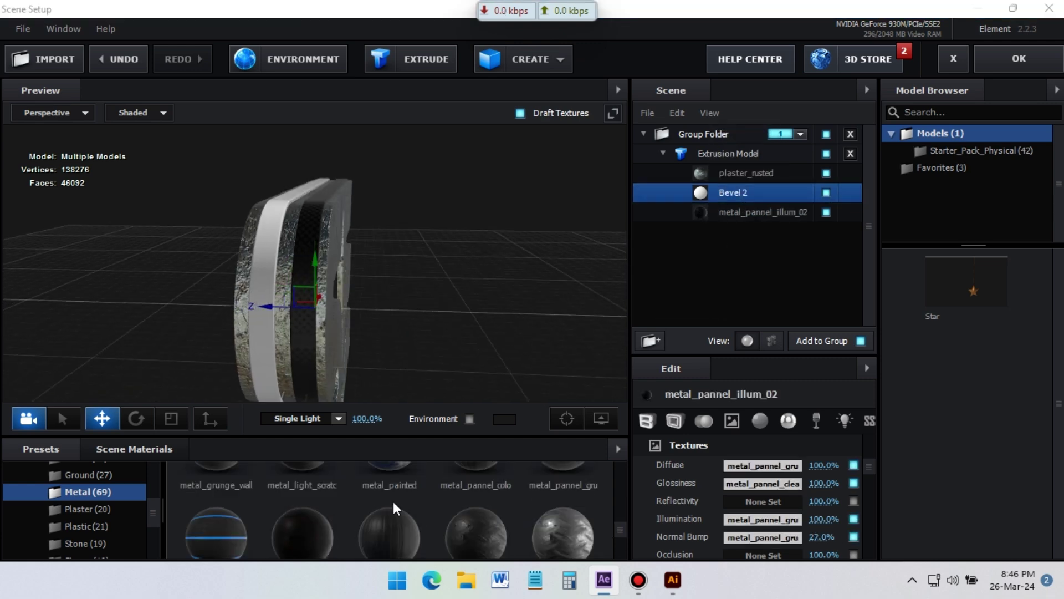
Try the metal_plate_dirty and metal_specs materials on Bevel 3.
scroll(393, 501, down, 1)
drag(474, 490, 733, 213)
drag(521, 277, 443, 305)
scroll(483, 504, down, 5)
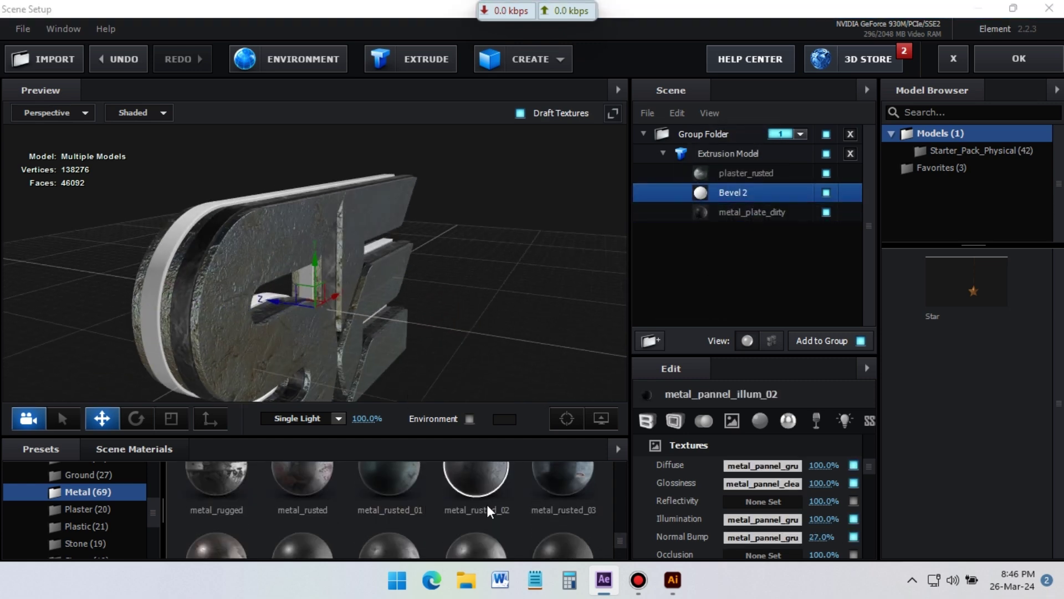
drag(490, 508, 720, 211)
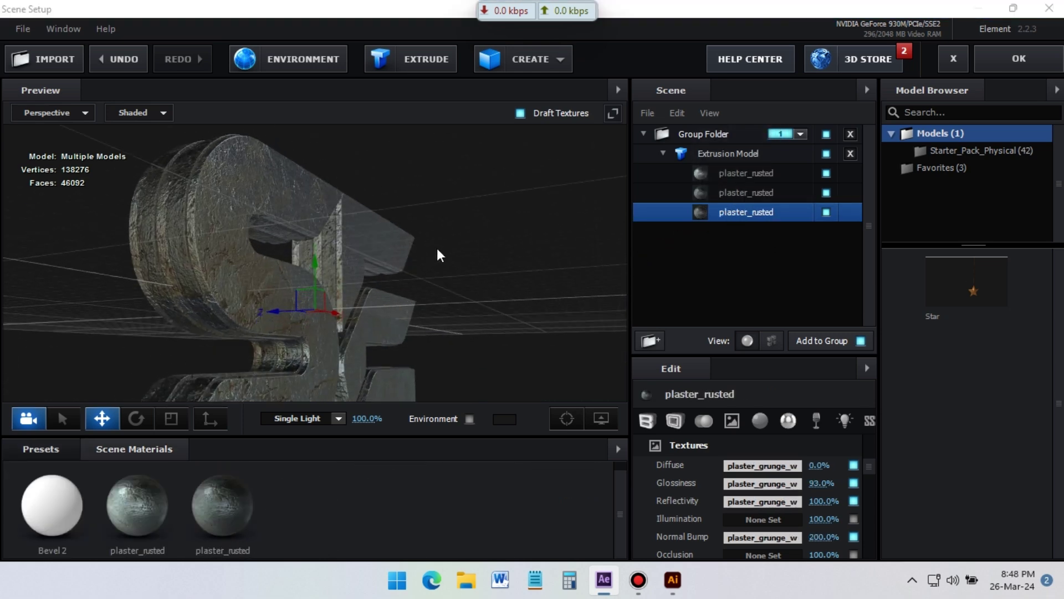
Compare the Dramatic and 360 lighting presets in the preview and keep Dramatic.
click(339, 418)
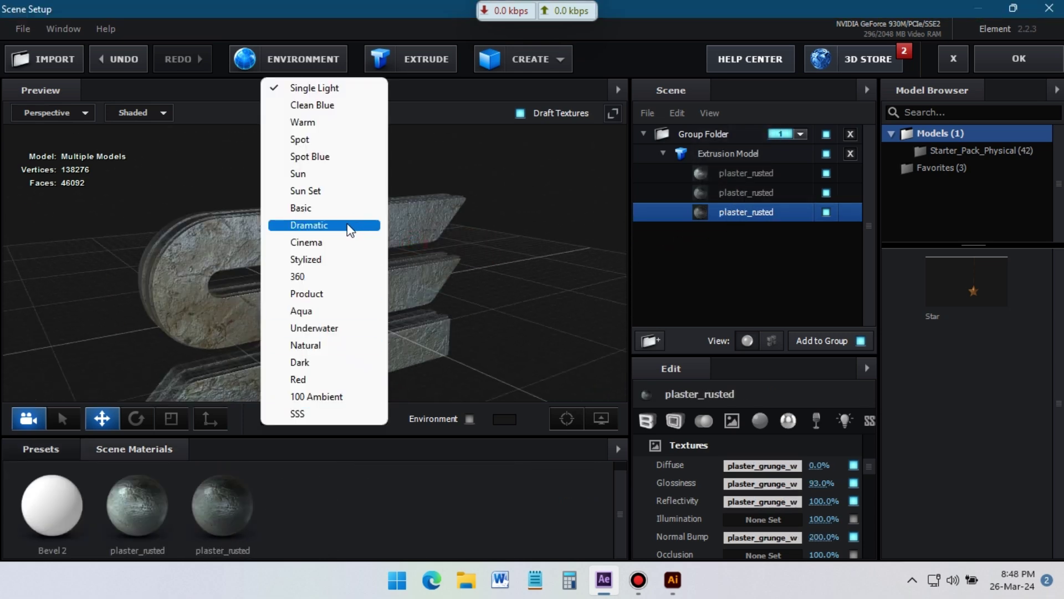
click(338, 228)
click(338, 418)
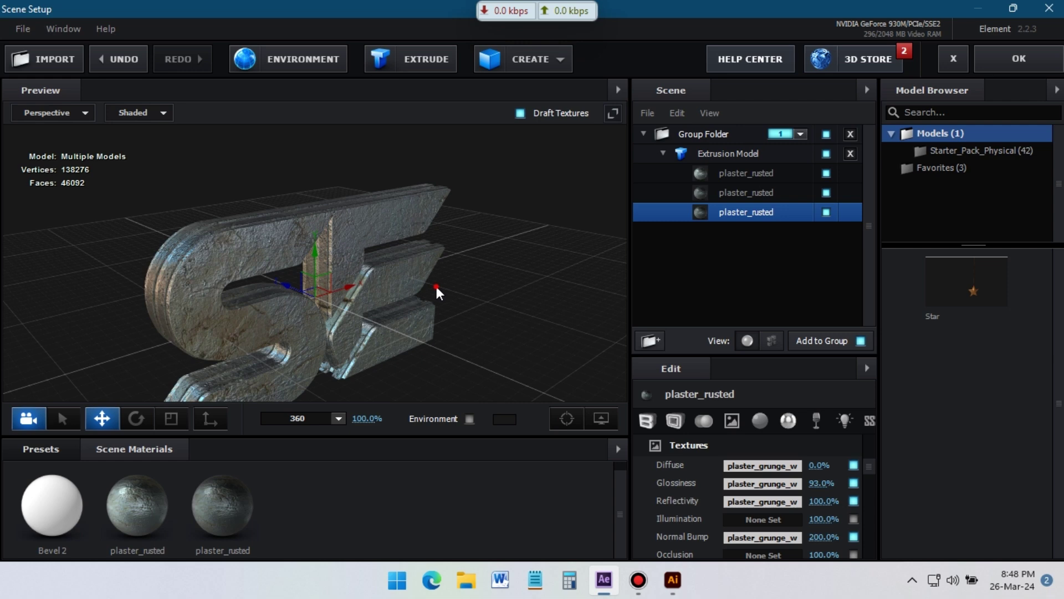
click(332, 418)
click(311, 225)
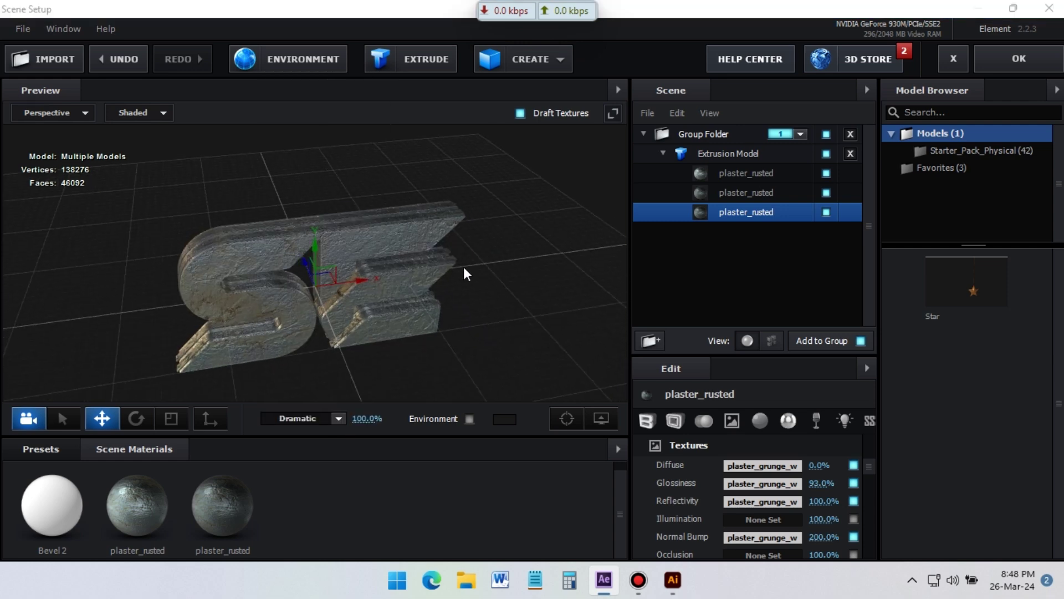
scroll(463, 267, up, 3)
drag(463, 267, 431, 256)
Rename the extrusion model as Logo and collapse its list of bevels.
click(721, 153)
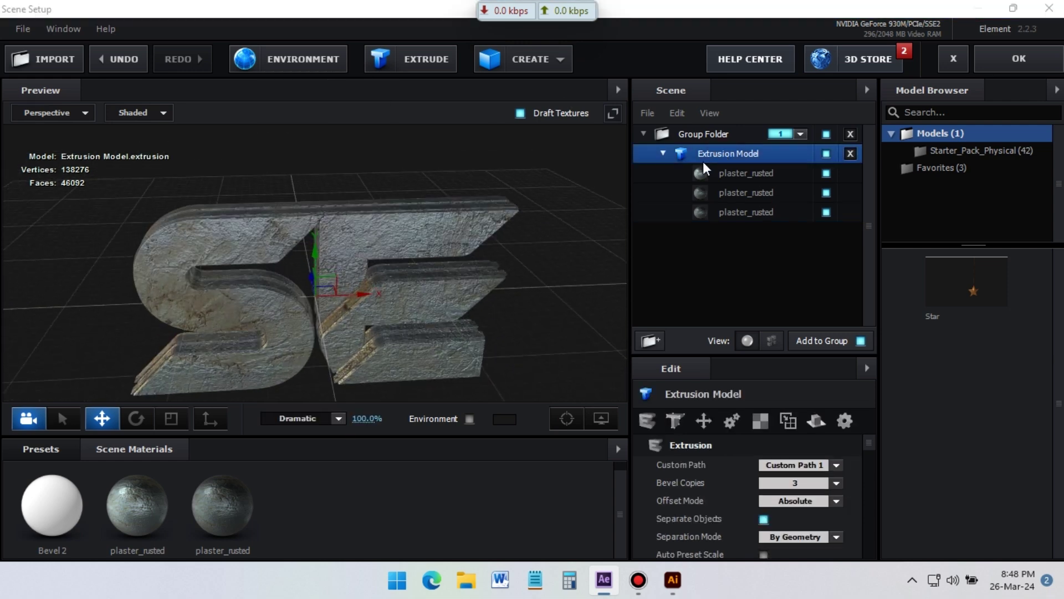
double_click(703, 161)
key(Return)
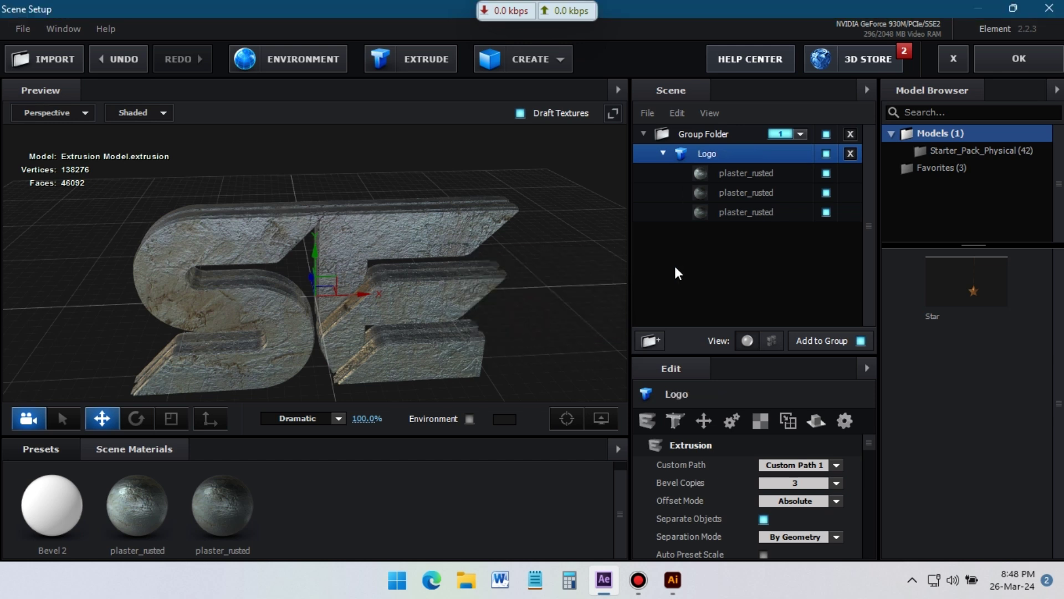
click(663, 153)
Create a plane model and set its Size XY to 50, 50.
click(567, 64)
click(720, 97)
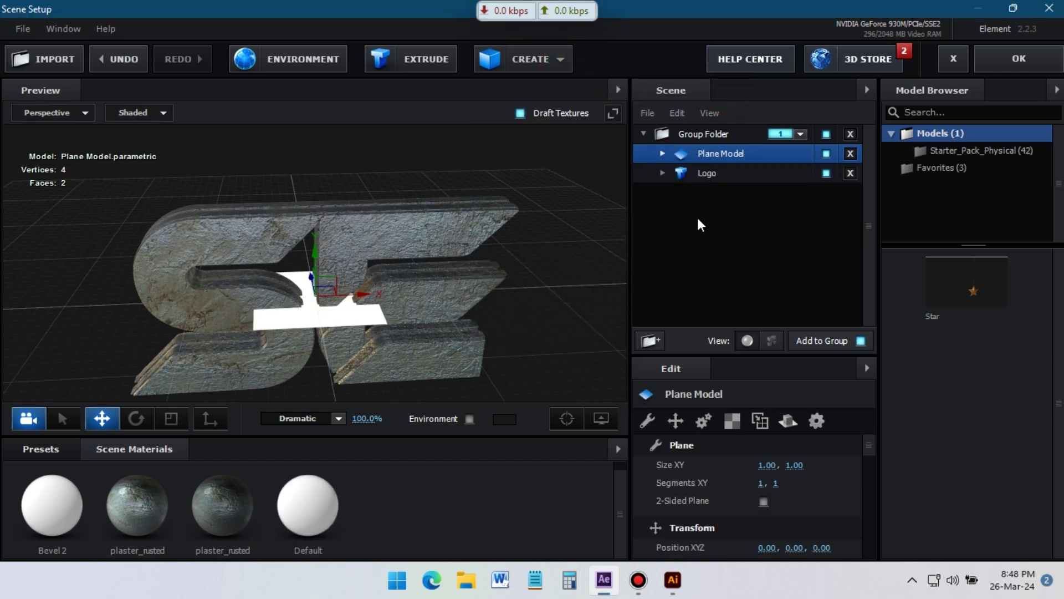
click(767, 465)
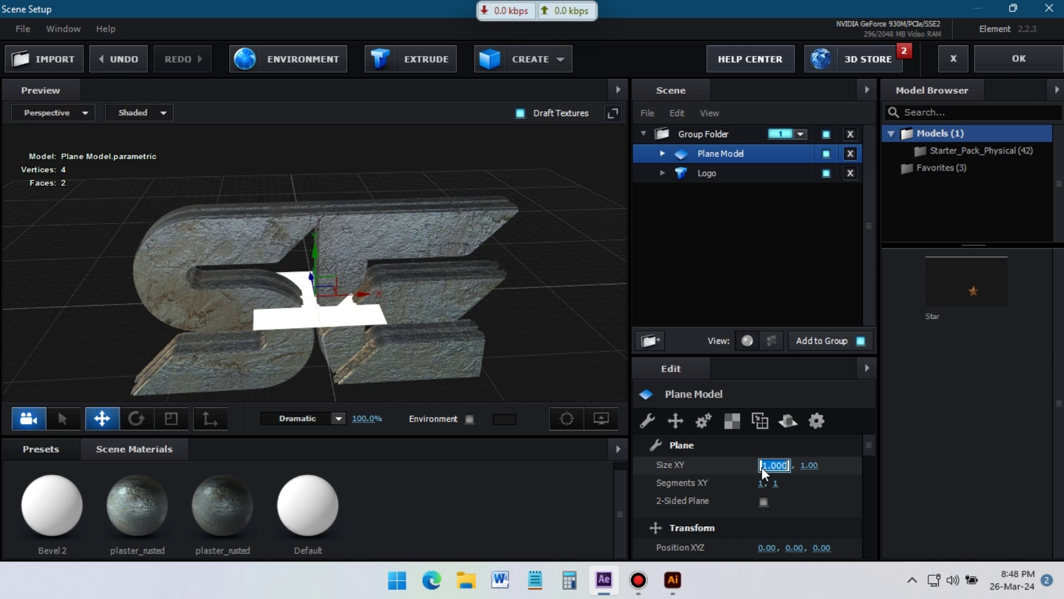
key(Return)
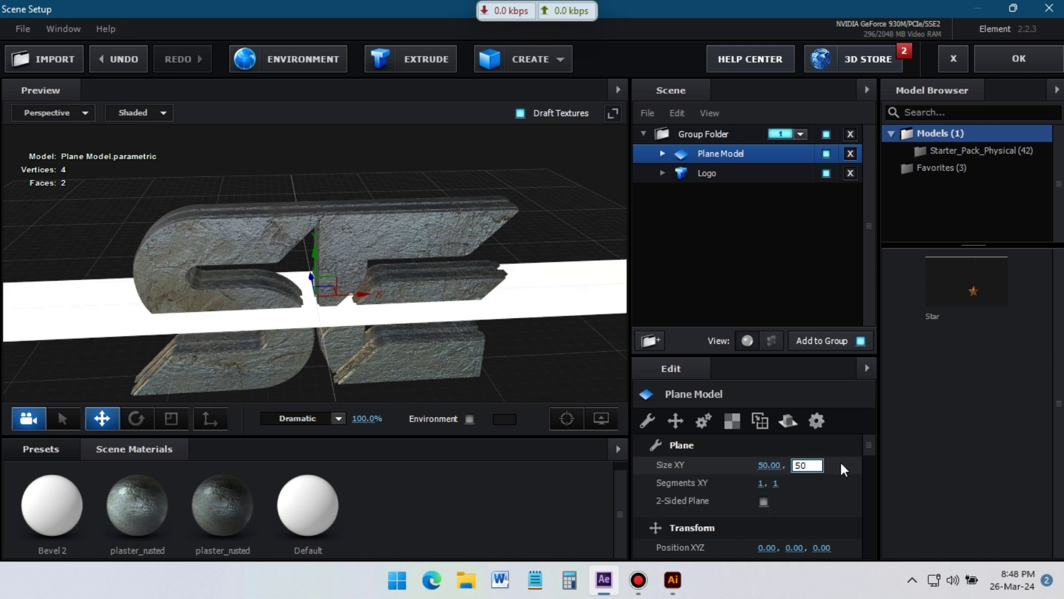
text(50)
key(Return)
Apply the metal_brushed_din material from the Metal presets to the plane model.
click(58, 448)
click(94, 503)
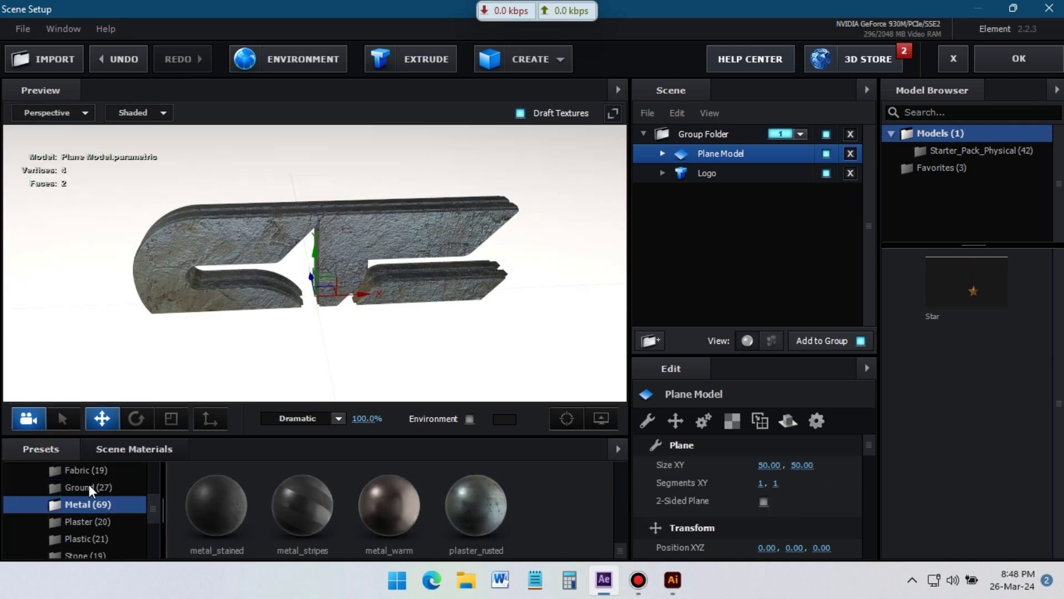
scroll(434, 513, up, 8)
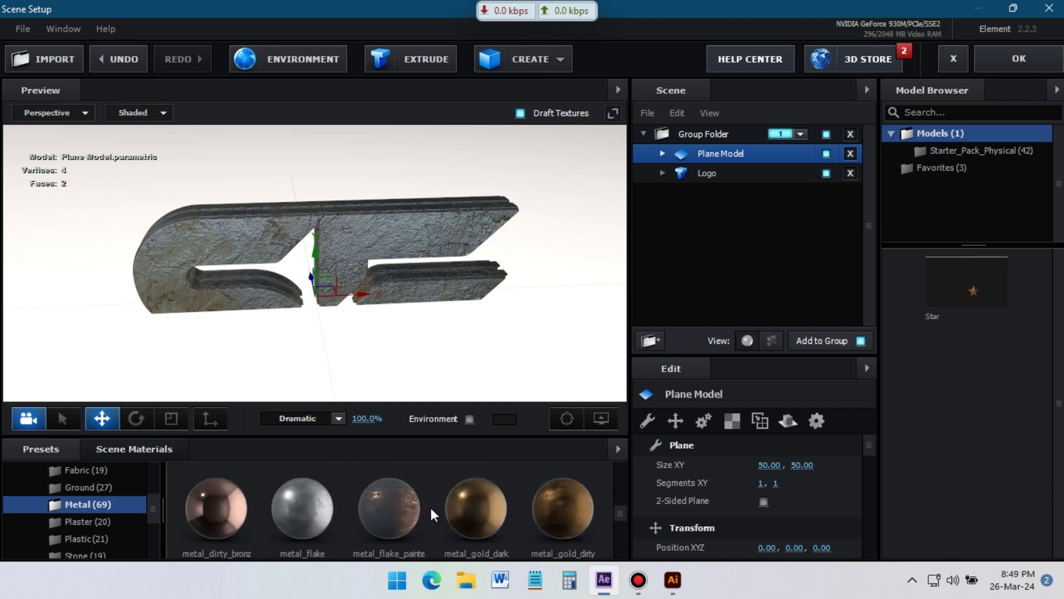
scroll(434, 515, up, 5)
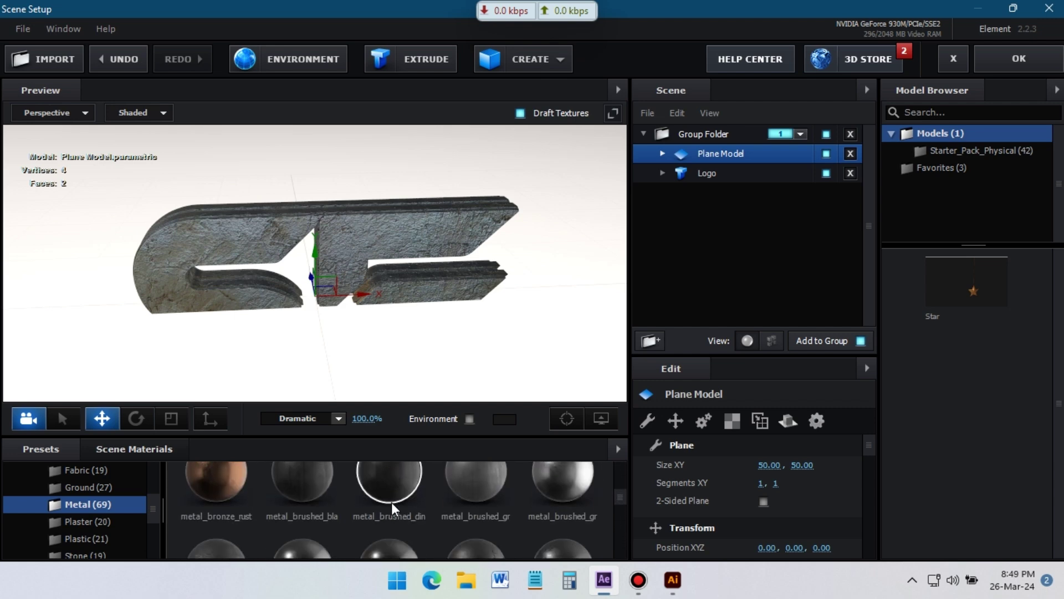
drag(410, 482, 542, 266)
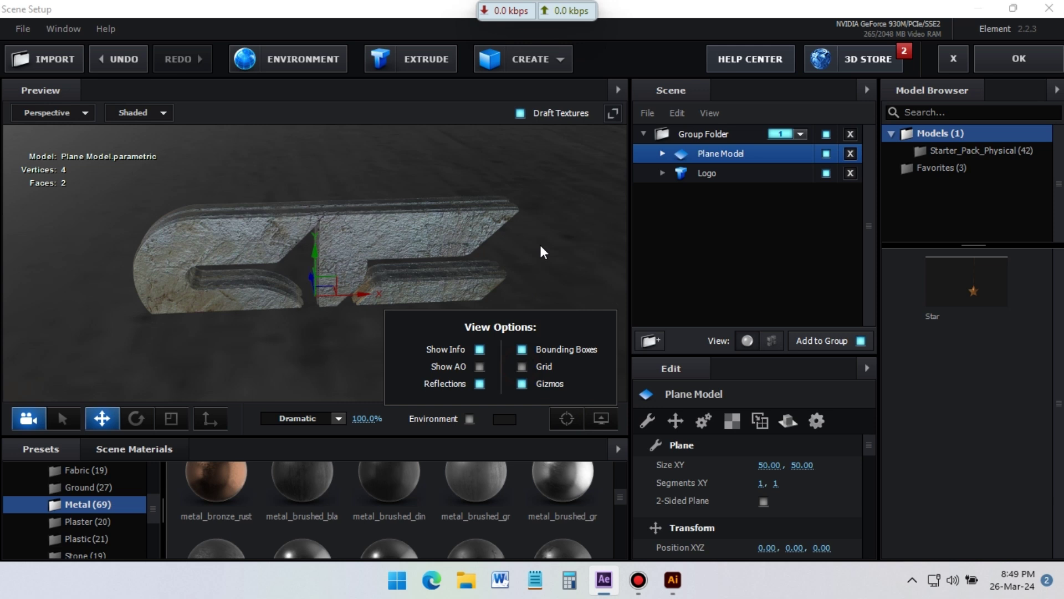
drag(567, 217, 549, 257)
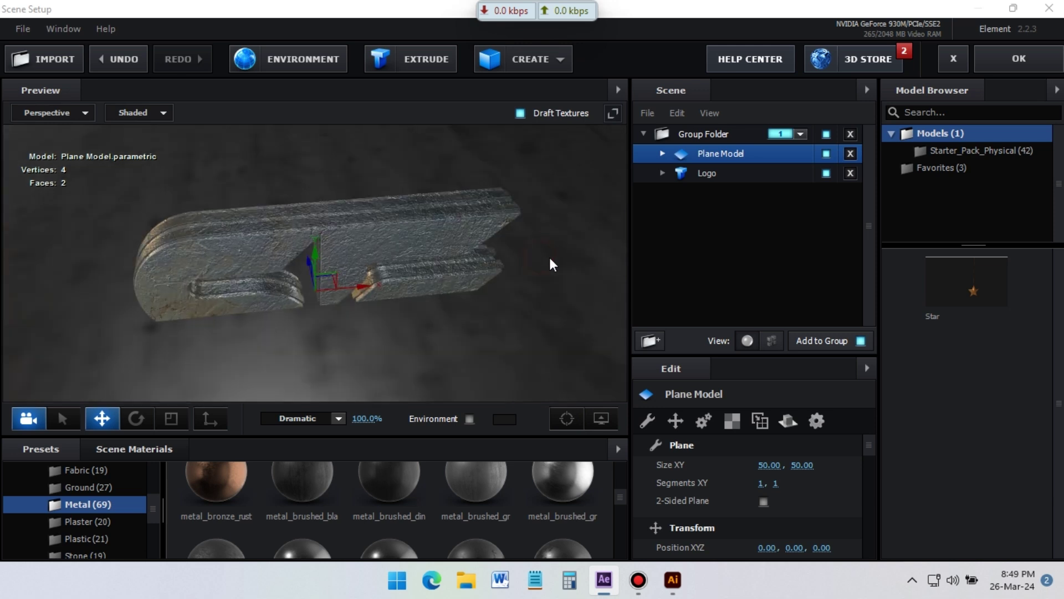
Set the plane model's UV Repeat to 10, 10.
scroll(767, 496, down, 6)
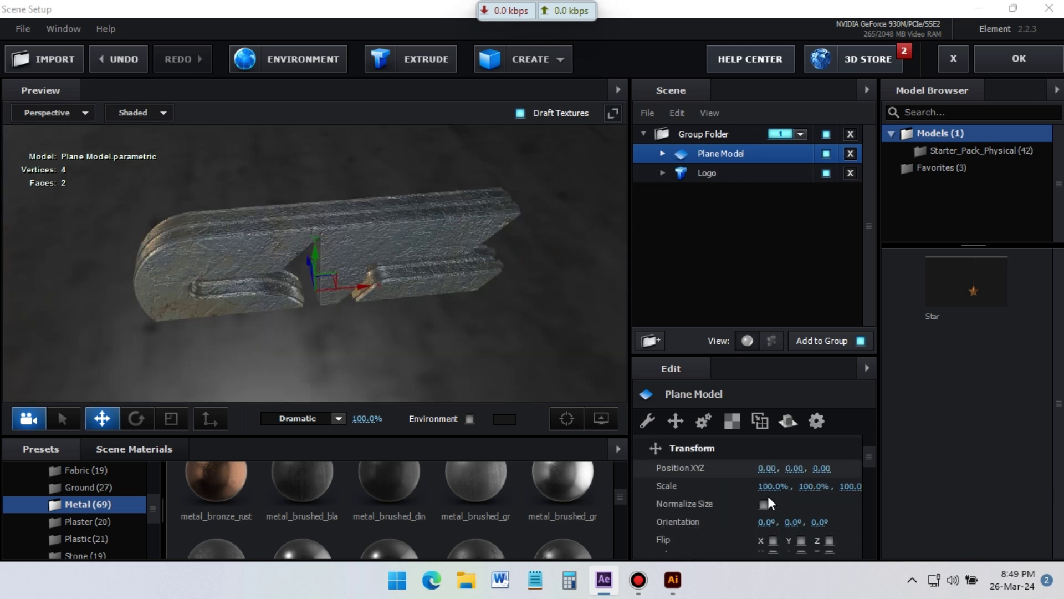
scroll(770, 460, up, 1)
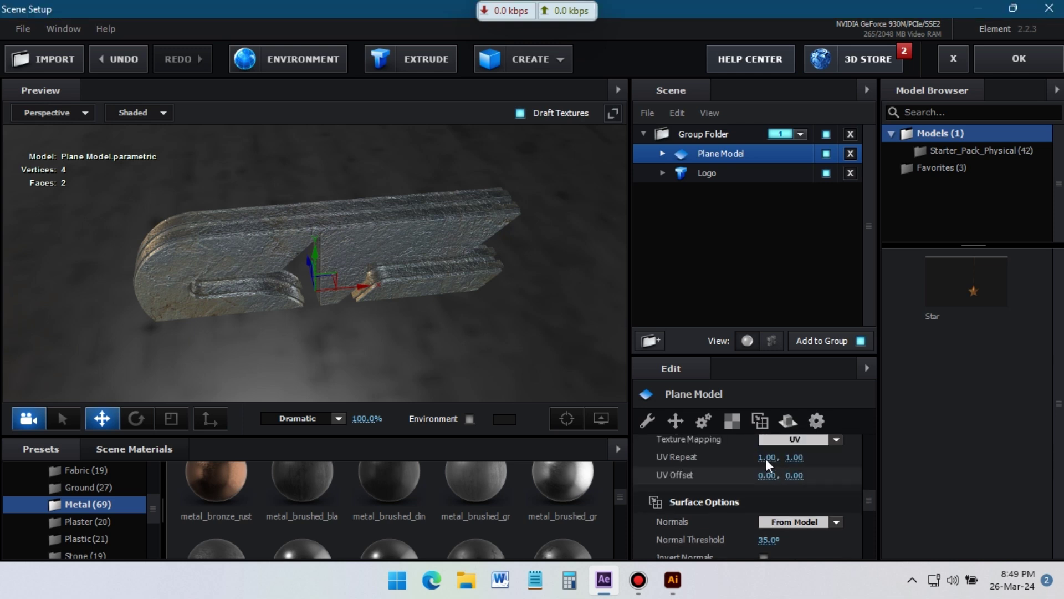
click(768, 457)
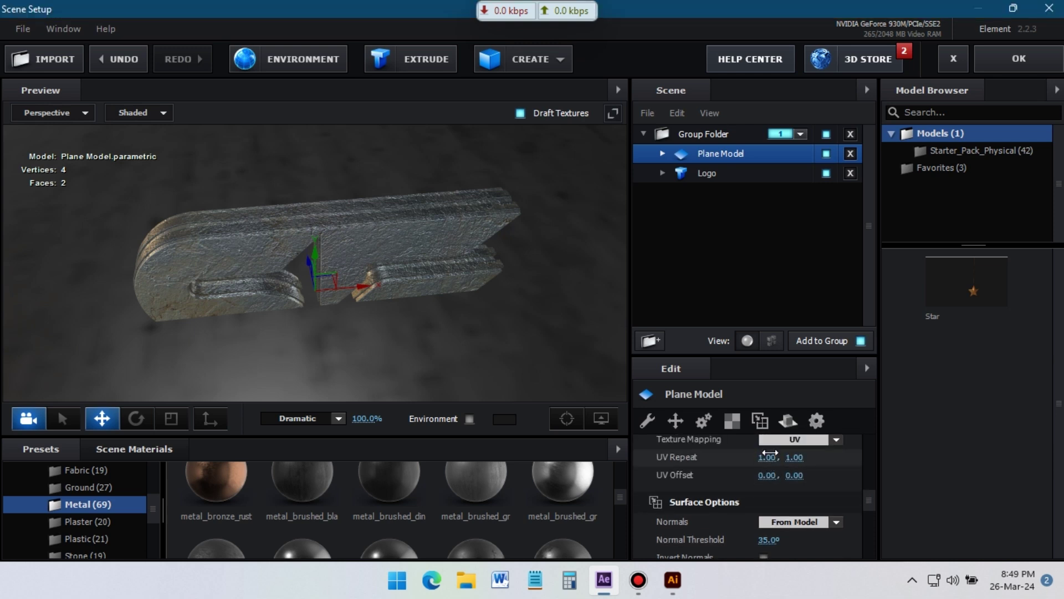
click(808, 457)
key(Return)
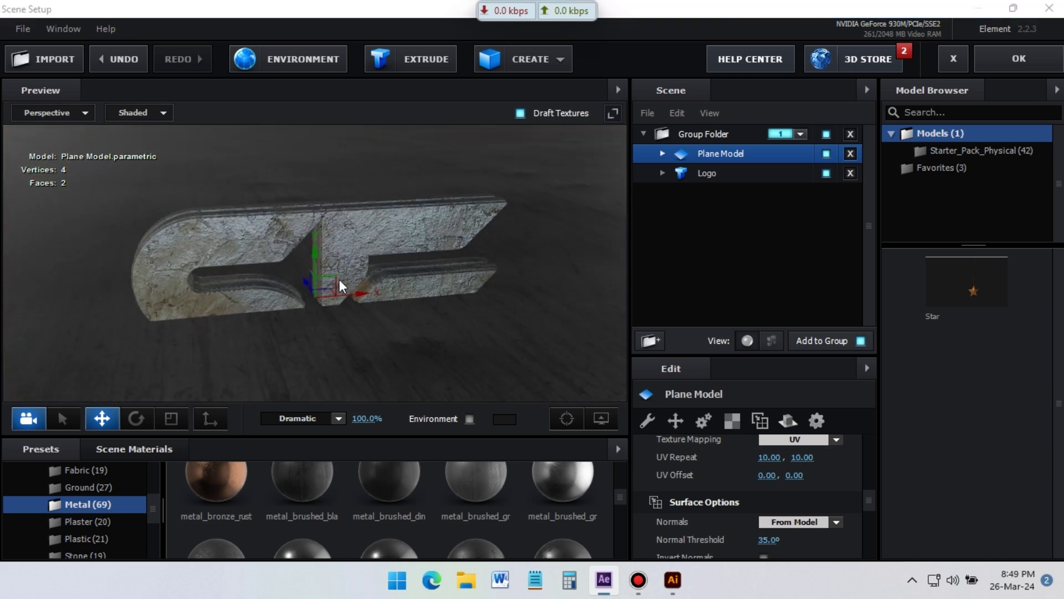
Lower the plane model along its vertical axis until it lies at the base of the logo as a floor.
drag(317, 244, 313, 318)
scroll(449, 291, down, 2)
drag(395, 302, 400, 269)
drag(315, 300, 317, 305)
drag(445, 285, 426, 285)
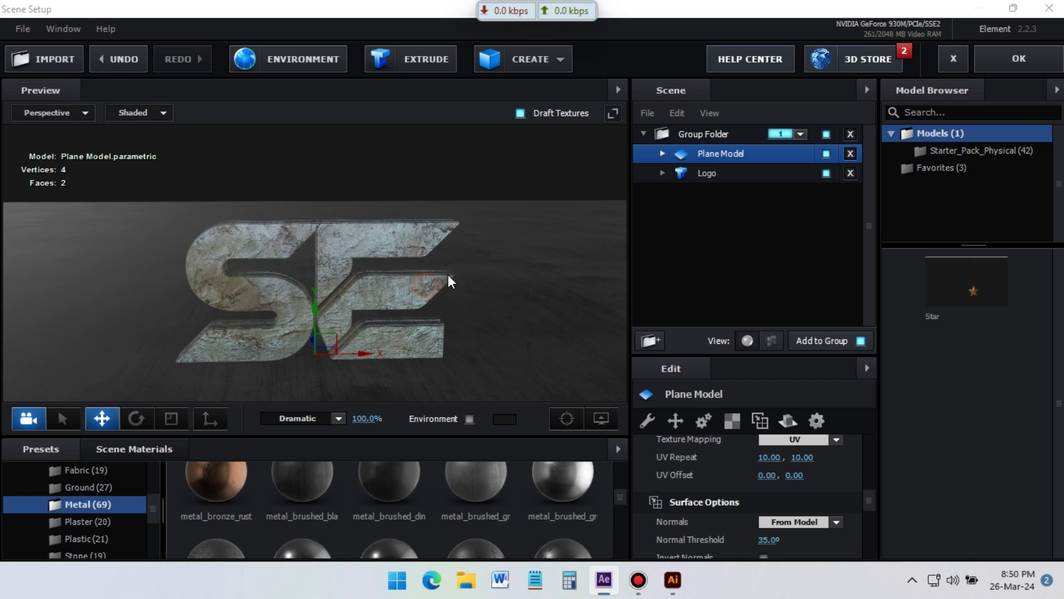
Change the plane model's Reflect Mode and accept the scene setup to return to the composition.
right_click(720, 156)
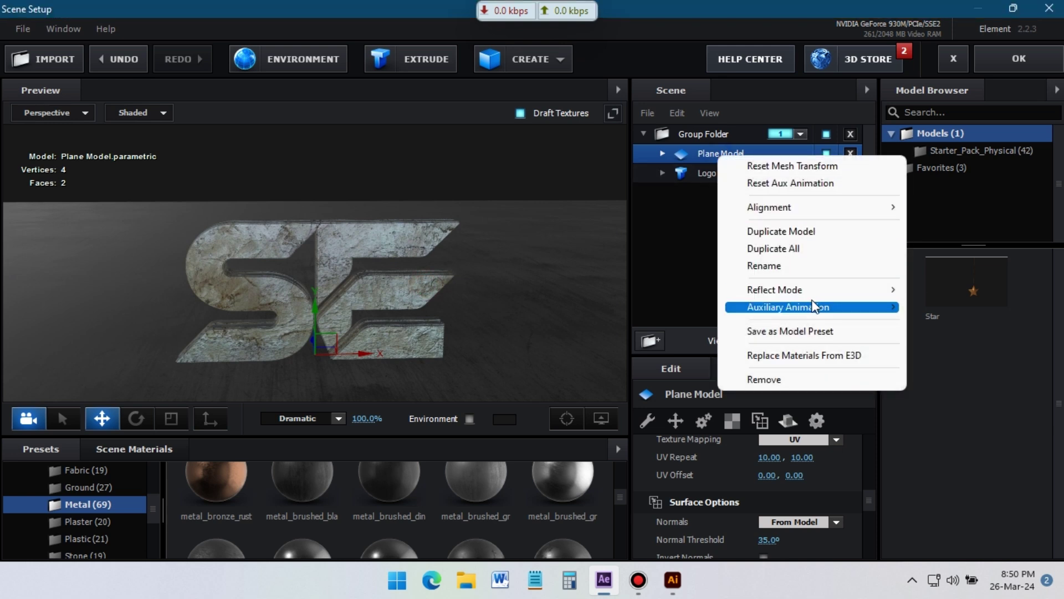
mouse_move(814, 307)
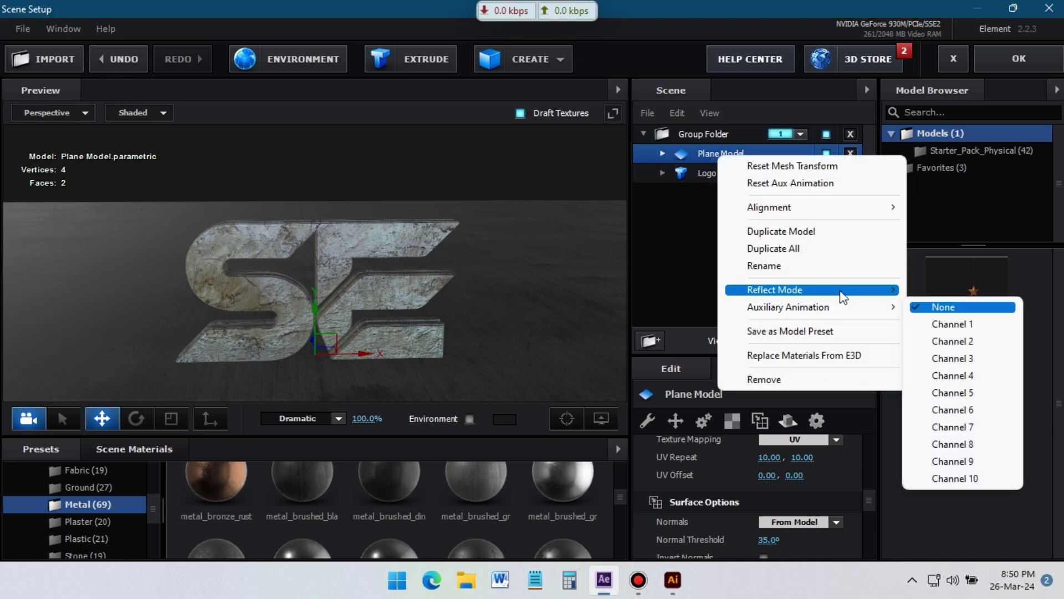
click(950, 316)
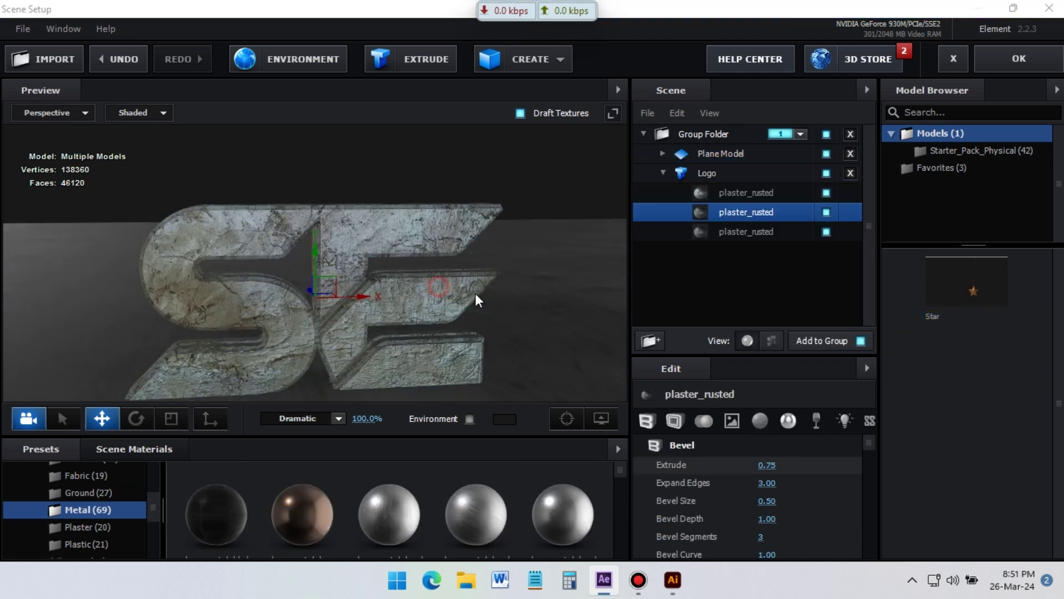
drag(491, 293, 410, 299)
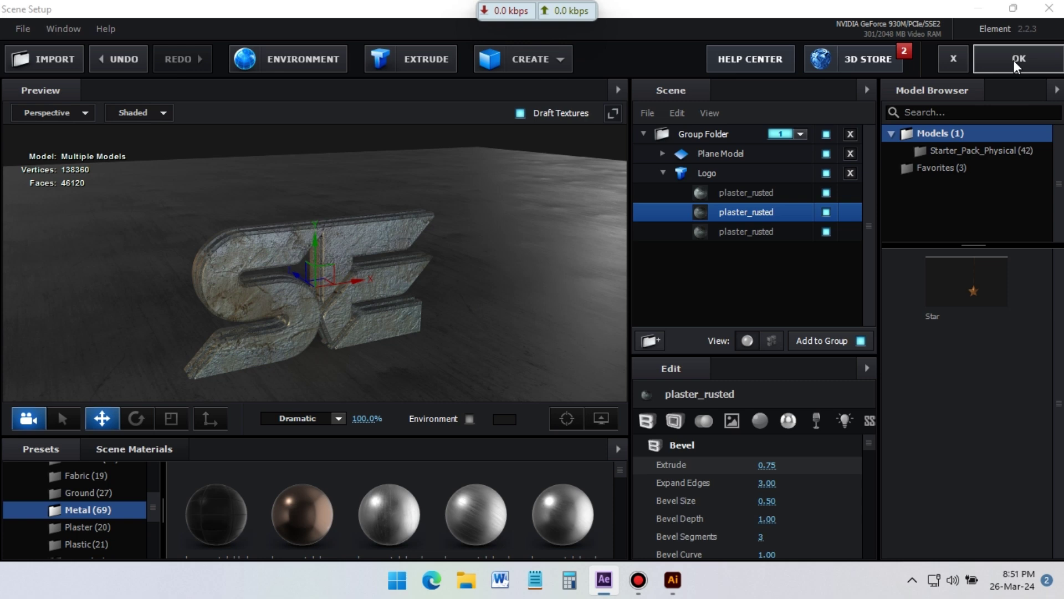
click(1017, 60)
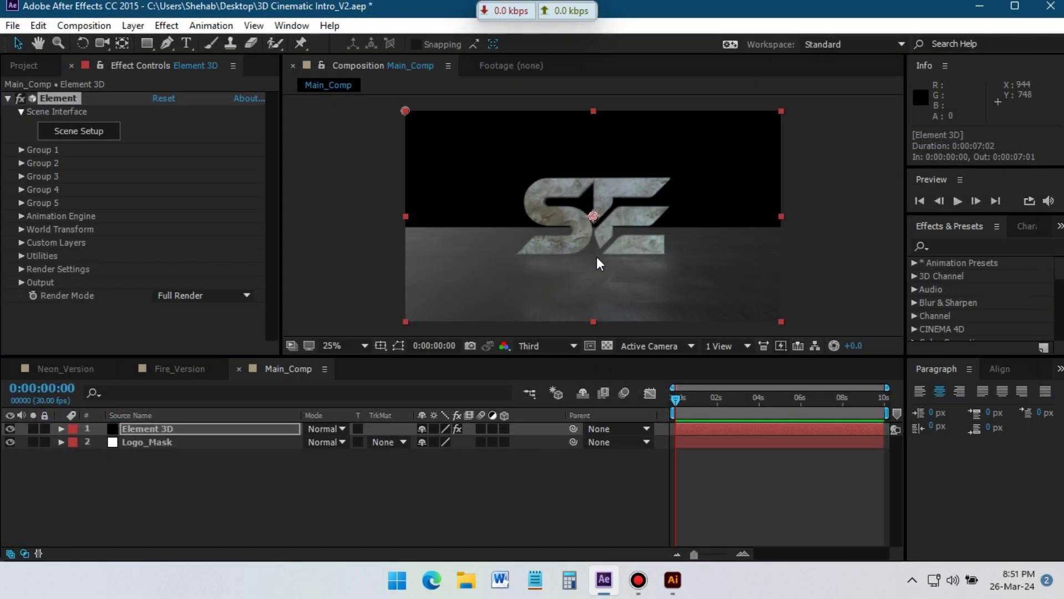
Set Add Lighting to Dramatic in the Element render settings and enable Shadows with Shadow Mapping.
click(22, 270)
scroll(89, 244, down, 3)
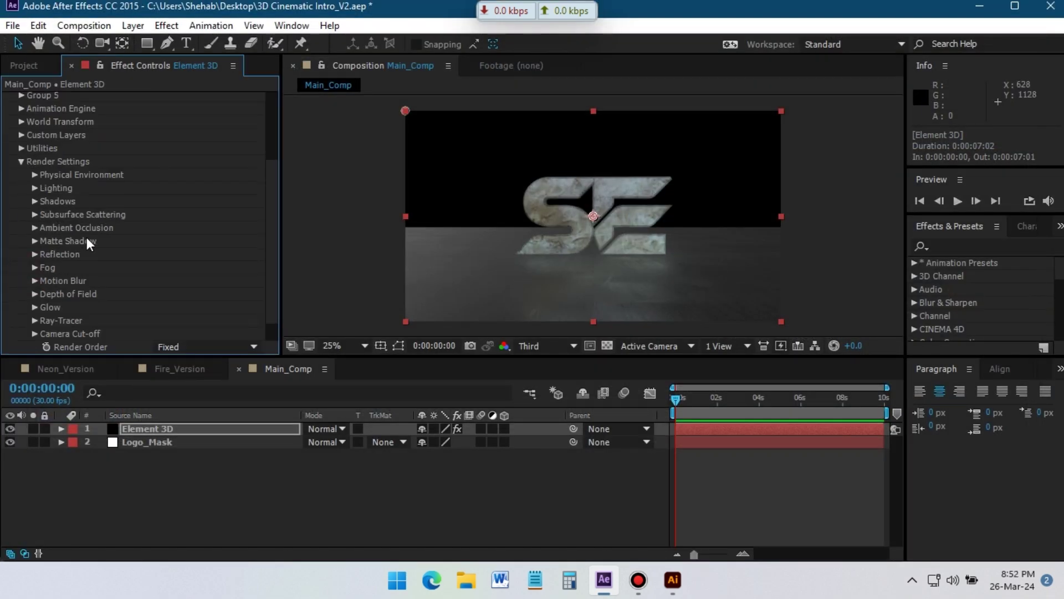
click(35, 189)
click(188, 228)
click(243, 361)
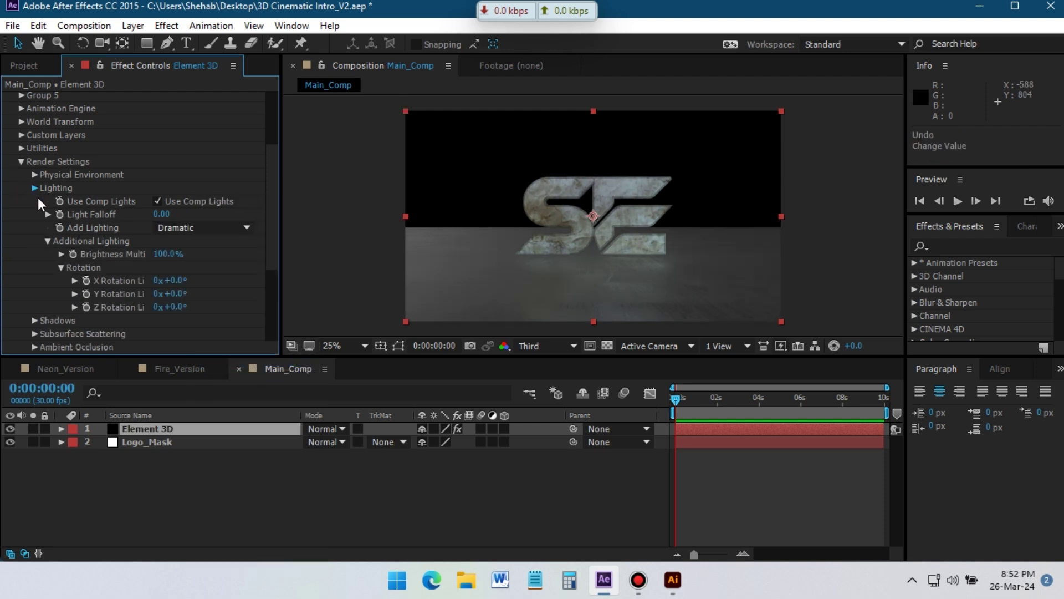
click(34, 201)
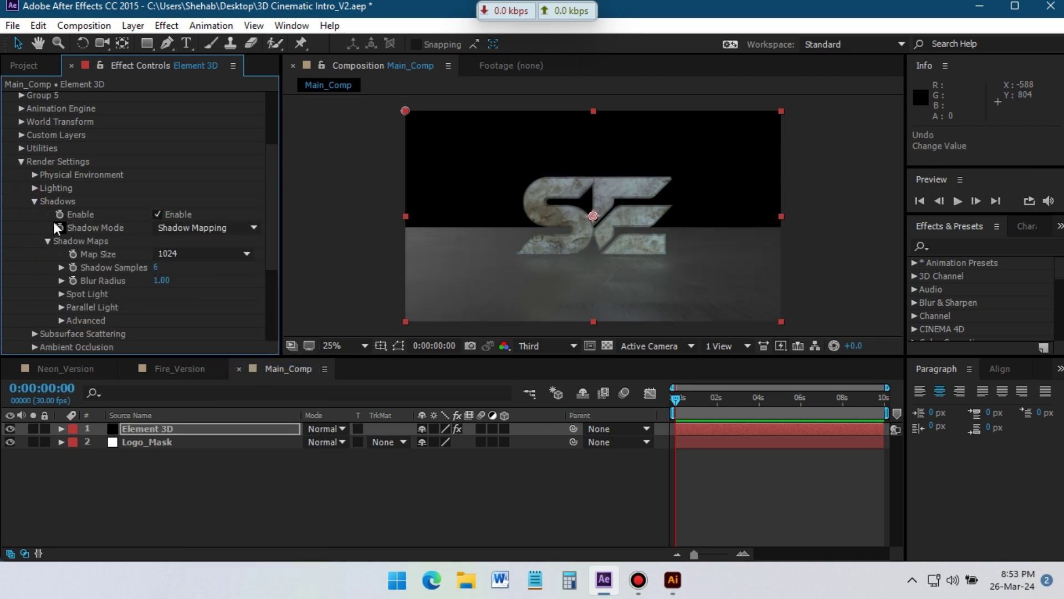
click(34, 201)
Enable ambient occlusion and set SSAO Intensity to 12, SSAO Samples to 32 and SSAO Radius to 3.
click(34, 228)
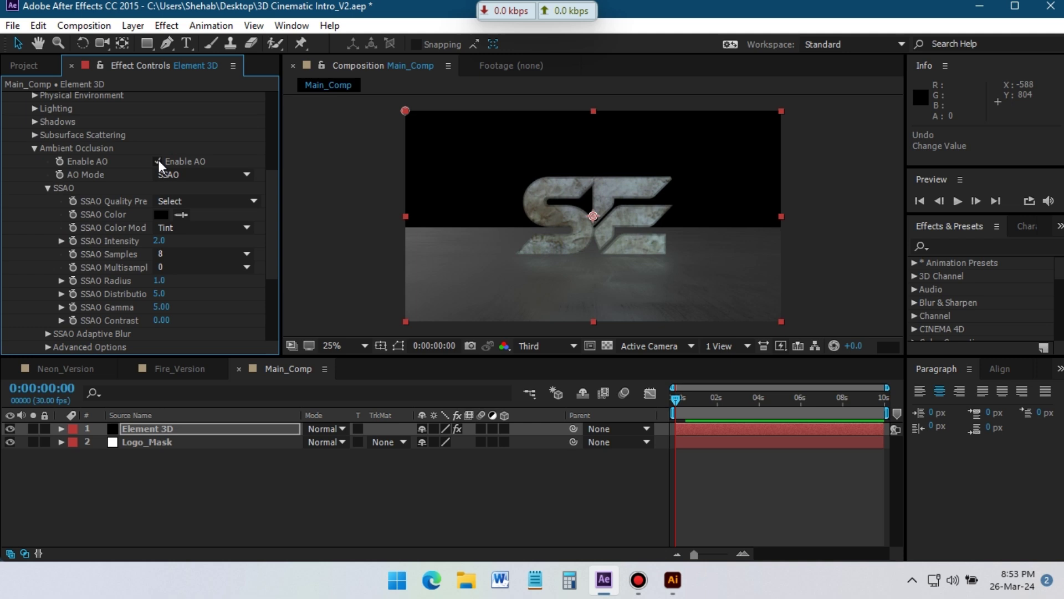
click(161, 240)
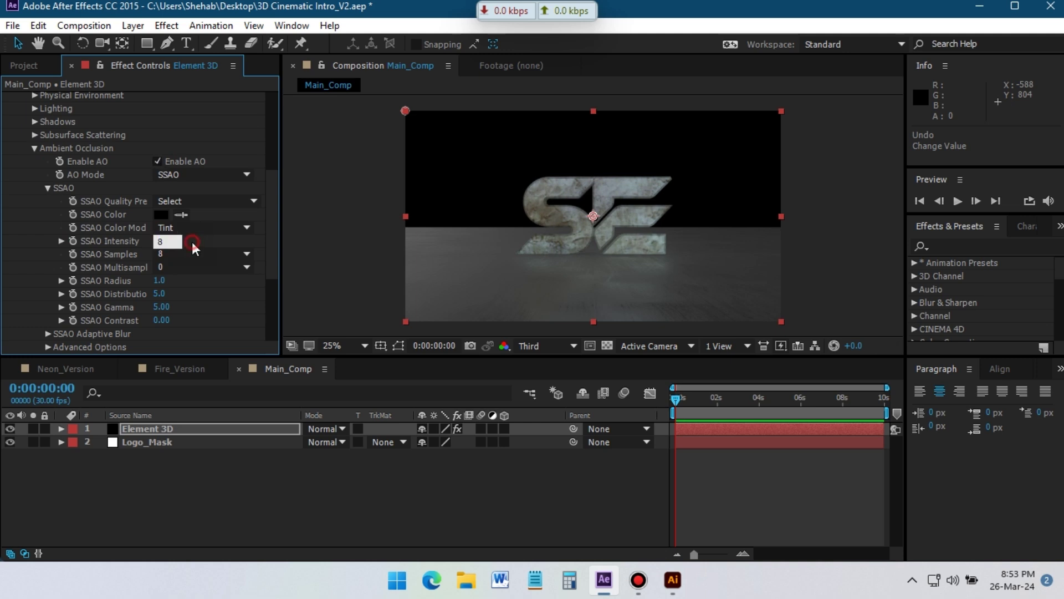
text(8)
key(Return)
click(174, 253)
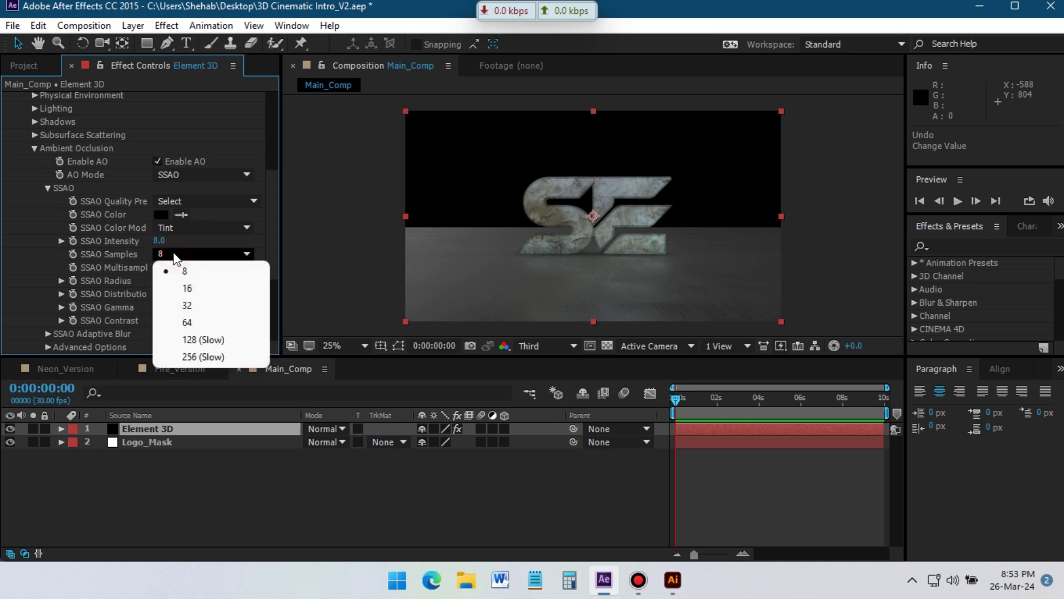
click(194, 305)
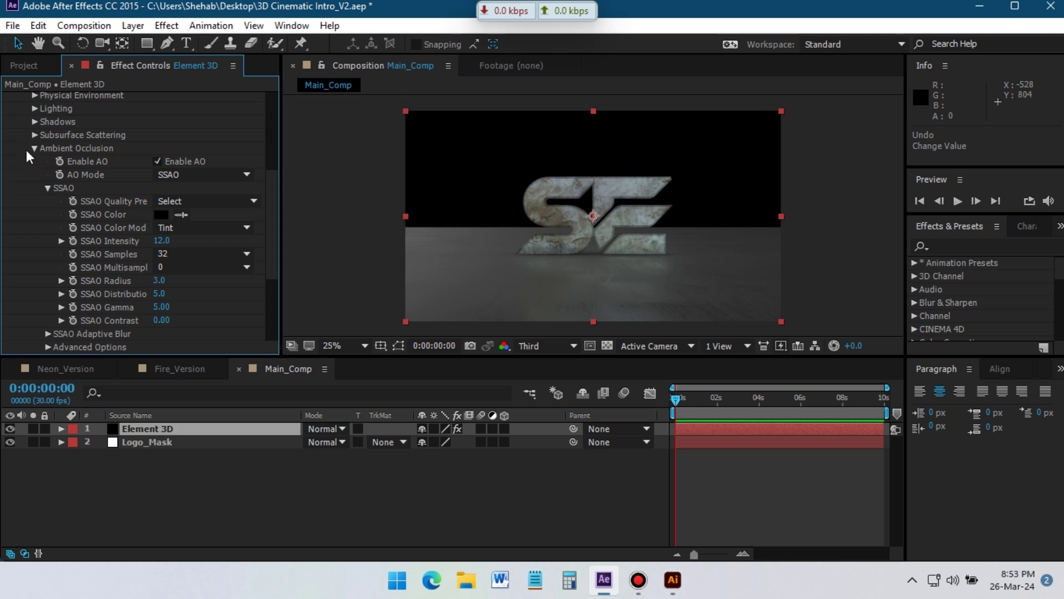
click(35, 148)
Enable fog with 100% Fog Opacity and increase the Fog Start Distance so the logo stays clear.
click(34, 241)
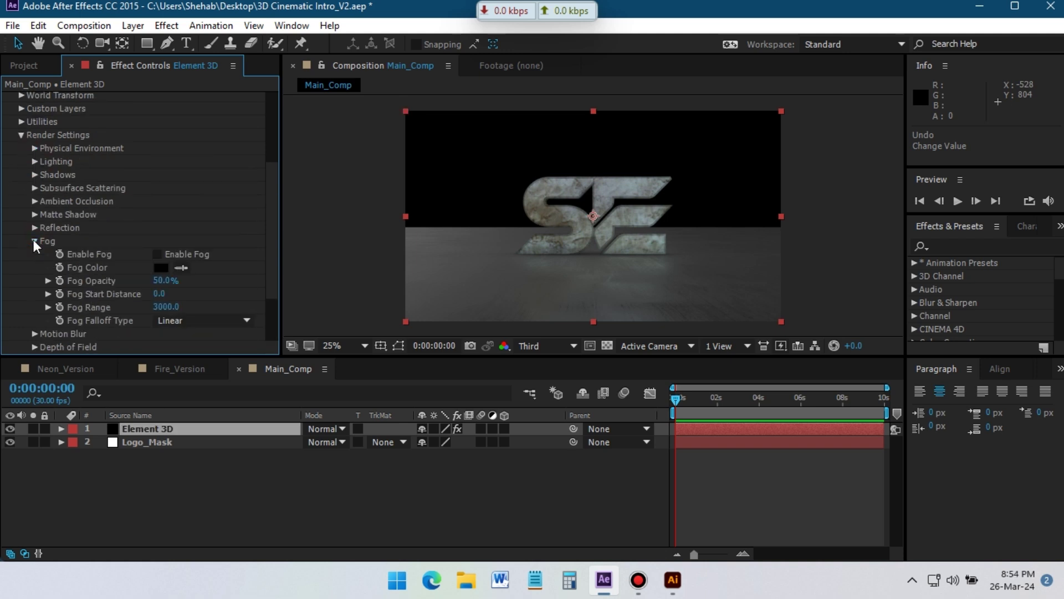
click(157, 252)
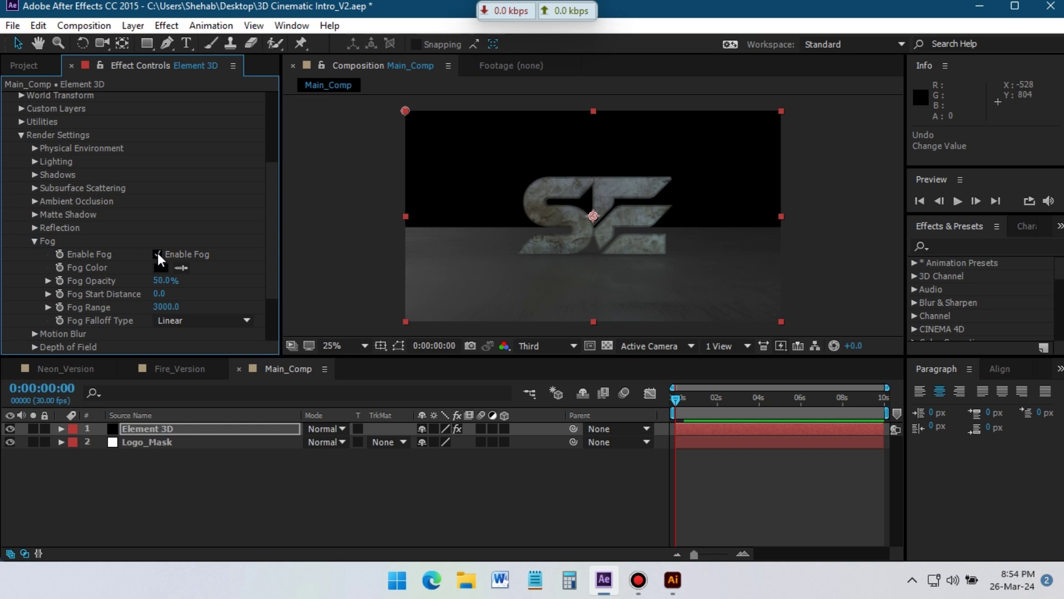
drag(159, 285, 361, 272)
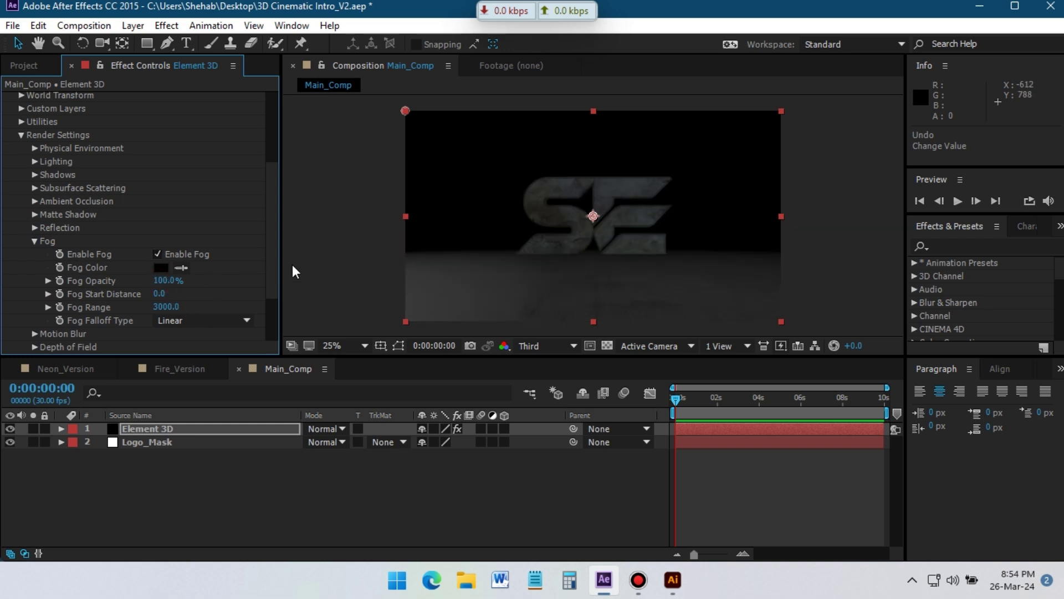
drag(175, 294, 247, 283)
drag(166, 294, 247, 291)
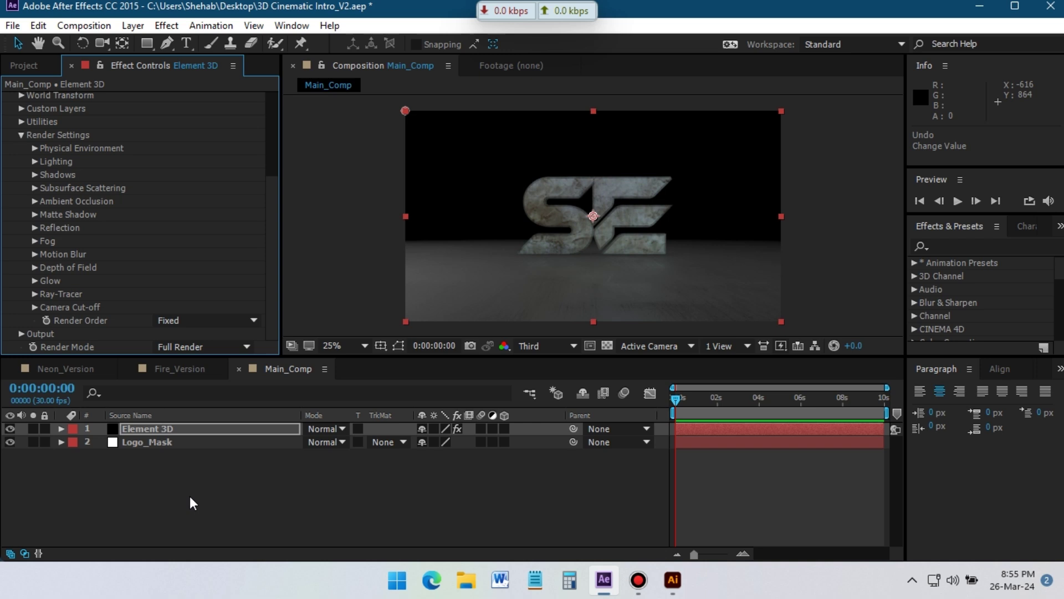
Create an adjustment layer above the Element 3D layer and rename it Levels.
right_click(208, 495)
mouse_move(333, 345)
click(457, 473)
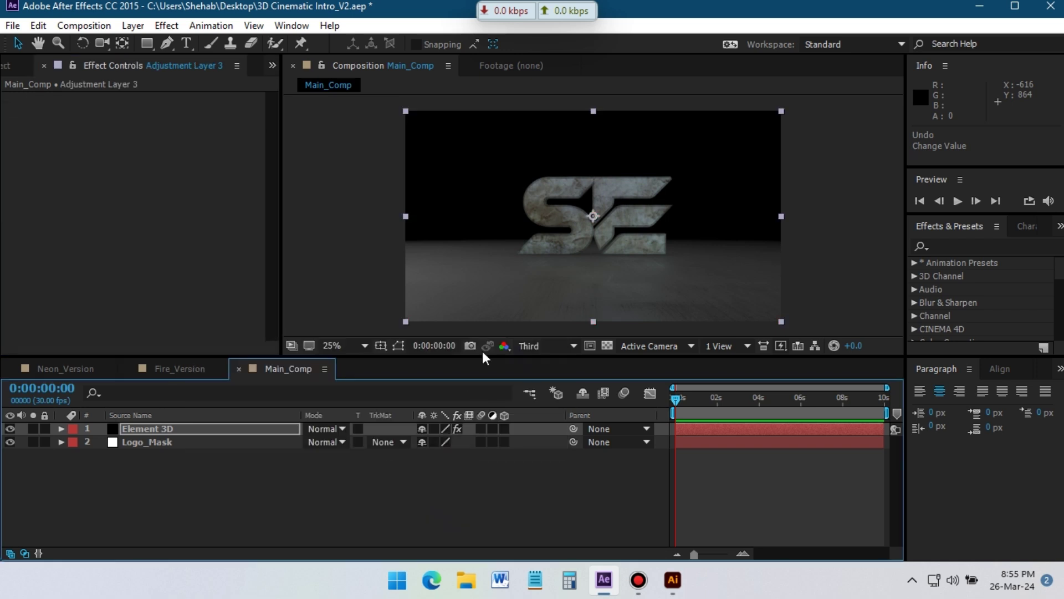
right_click(194, 432)
click(390, 99)
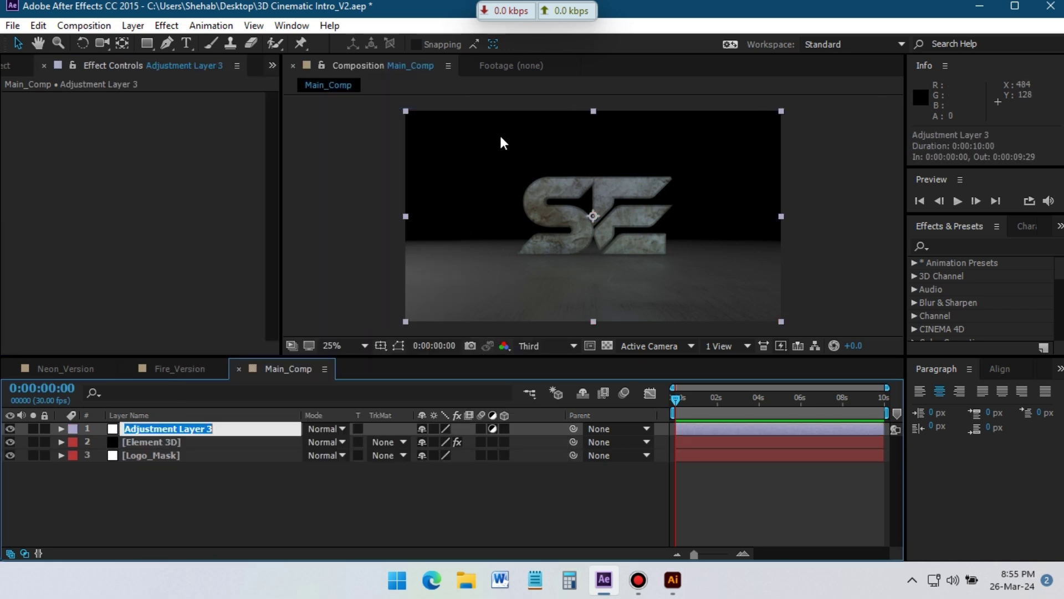
text(Level)
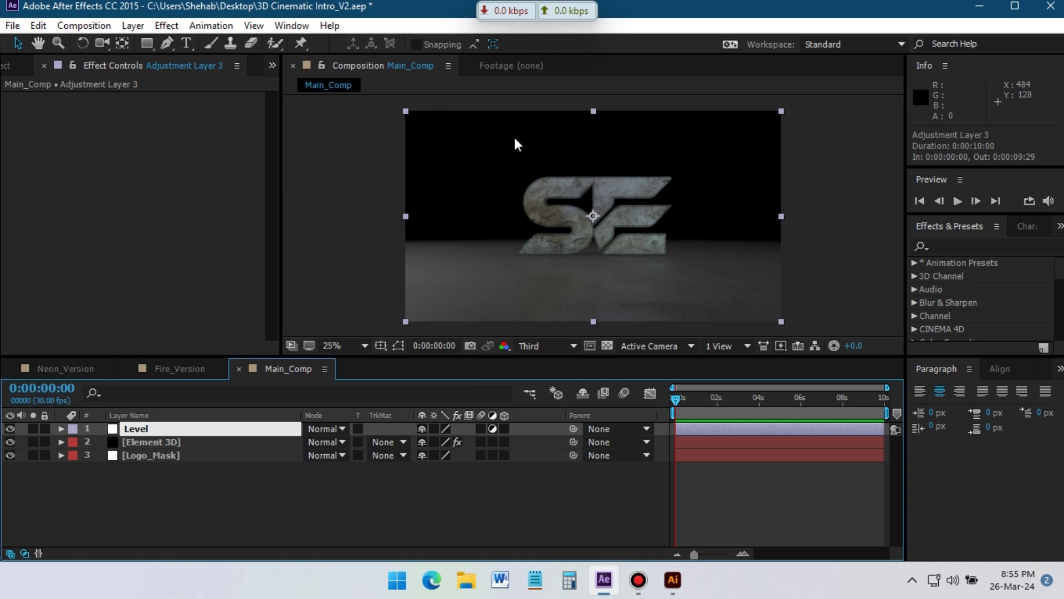
text(s)
Find the Levels color correction effect and apply it to the Levels adjustment layer.
click(957, 246)
text(levels)
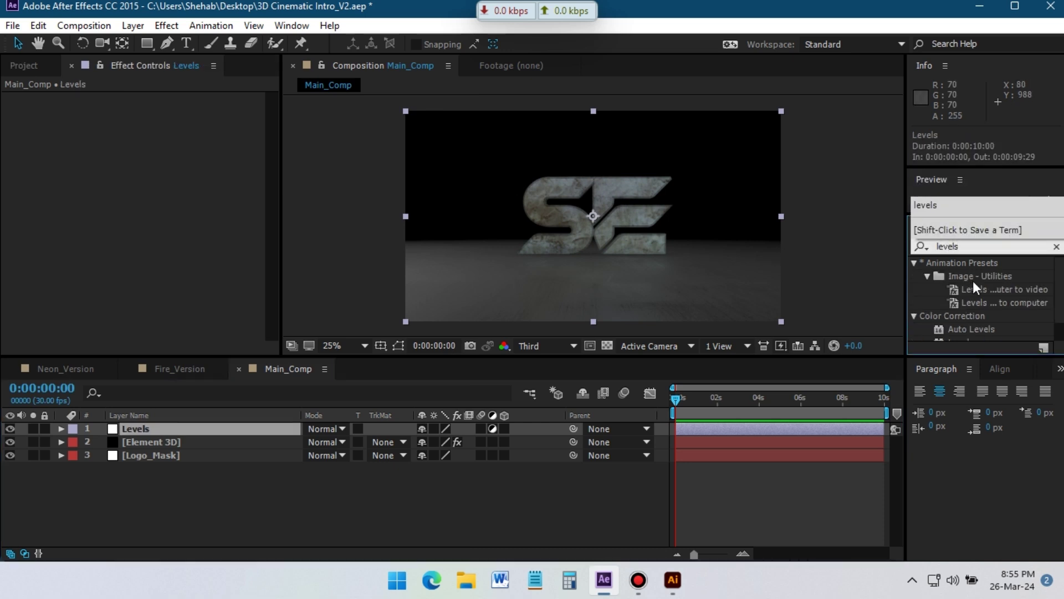
scroll(973, 299, down, 2)
drag(964, 321, 155, 430)
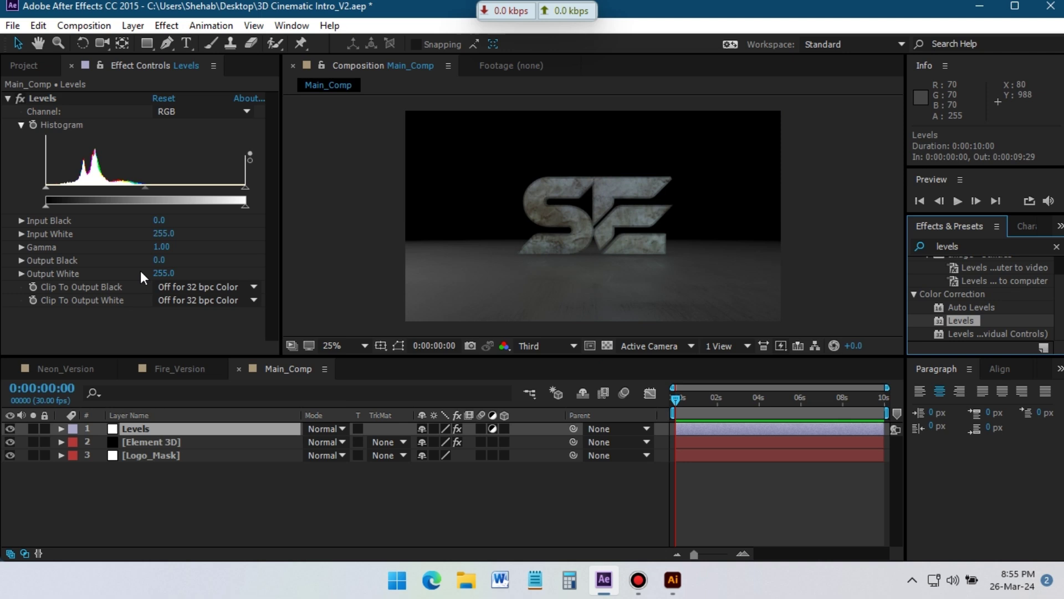
Adjust the Levels effect to Gamma about 1.14 and Input Black about 20, and slightly lower Input White.
drag(144, 188, 136, 188)
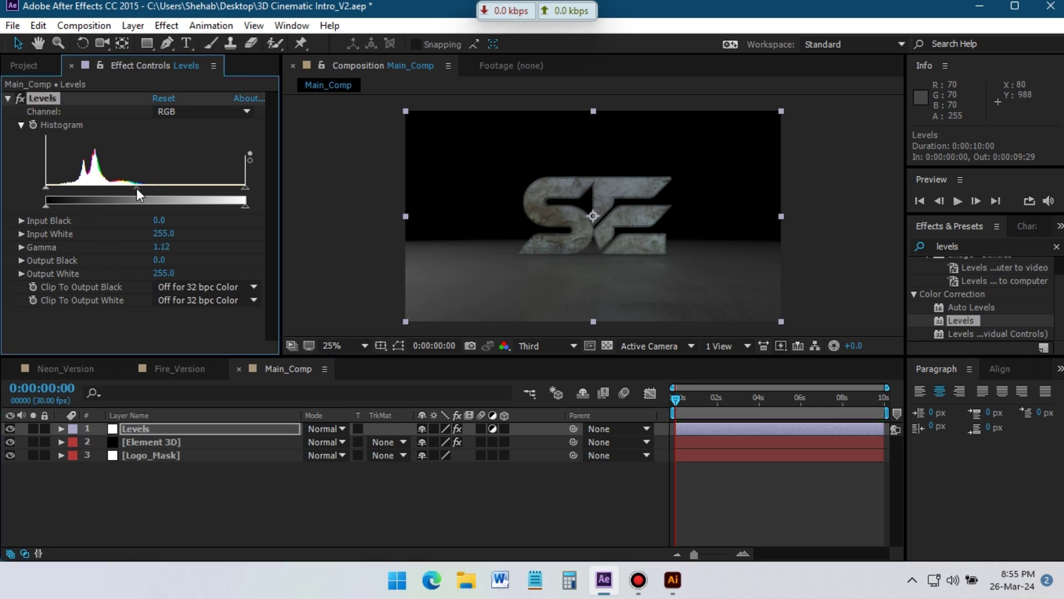
drag(59, 188, 62, 188)
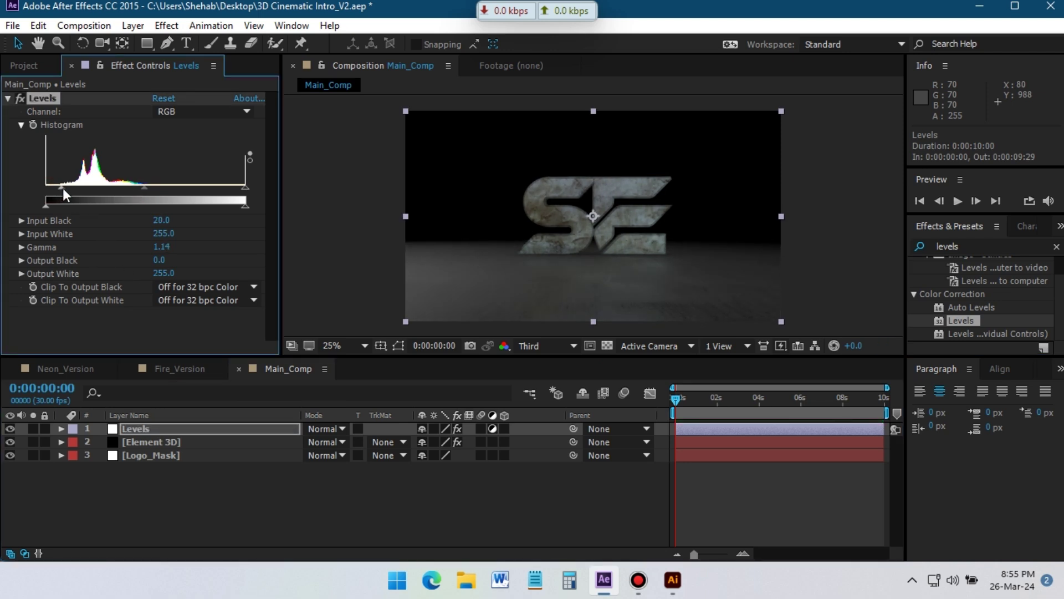
drag(244, 188, 240, 188)
click(8, 98)
Create an adjustment layer above the Levels layer and rename it Curves.
right_click(155, 496)
mouse_move(252, 347)
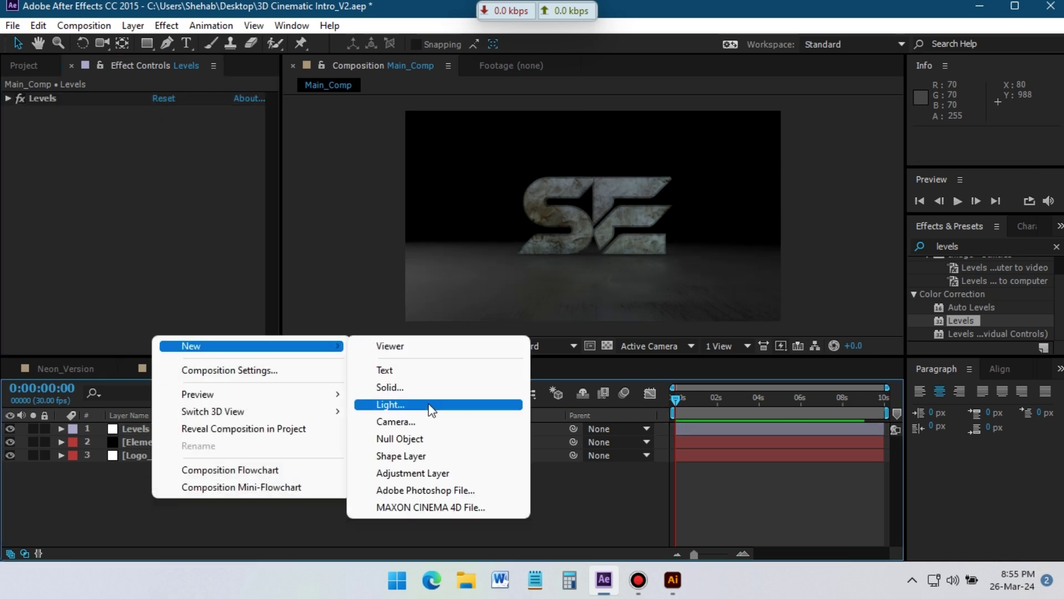
click(418, 474)
right_click(145, 428)
click(360, 102)
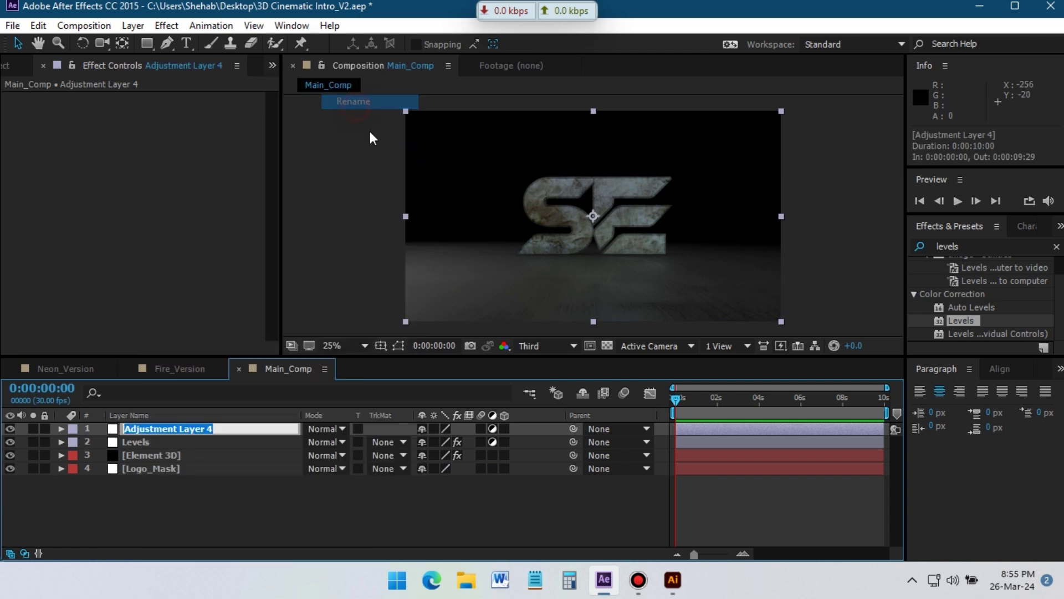
text(Curves)
key(Return)
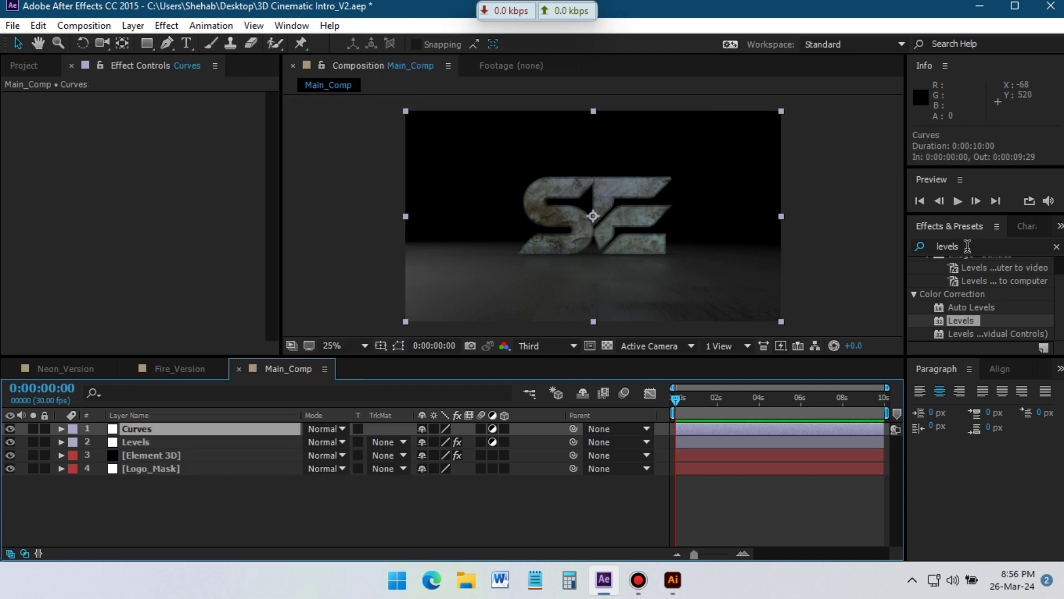
Find the Curves color correction effect and apply it to the Curves adjustment layer.
click(914, 246)
text(curves)
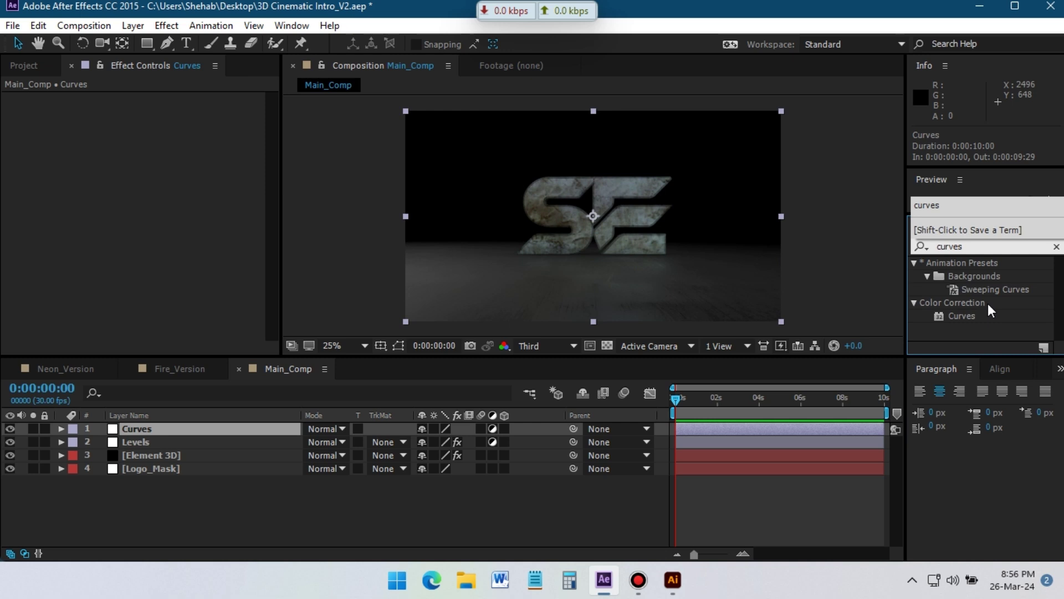
drag(969, 315, 153, 426)
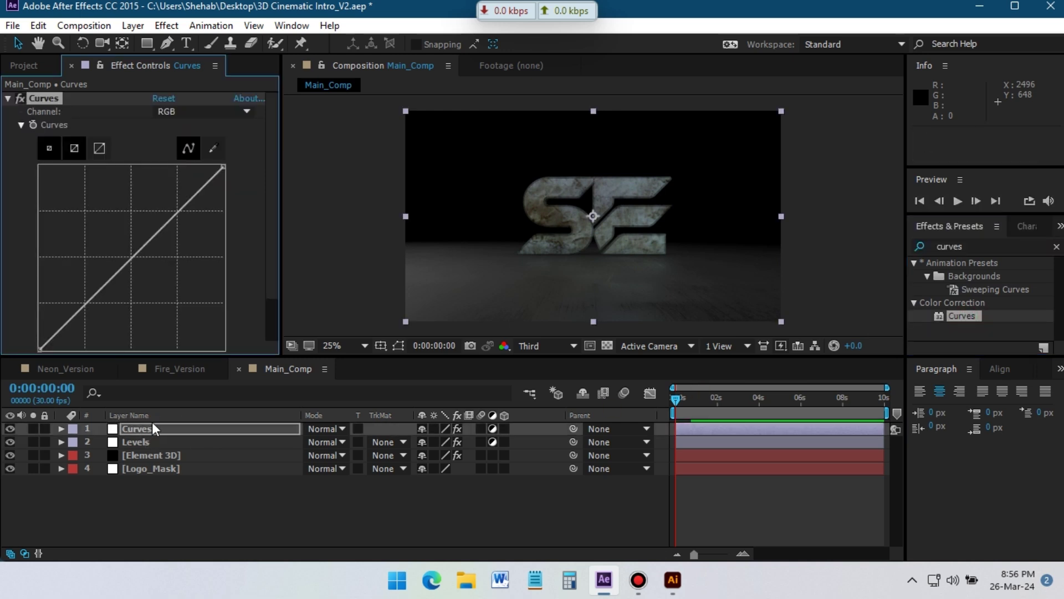
Adjust the Curves effect with a slightly lowered RGB midpoint and a slightly raised red midpoint for a warmer tone.
drag(128, 264, 135, 250)
click(190, 115)
click(186, 144)
click(408, 394)
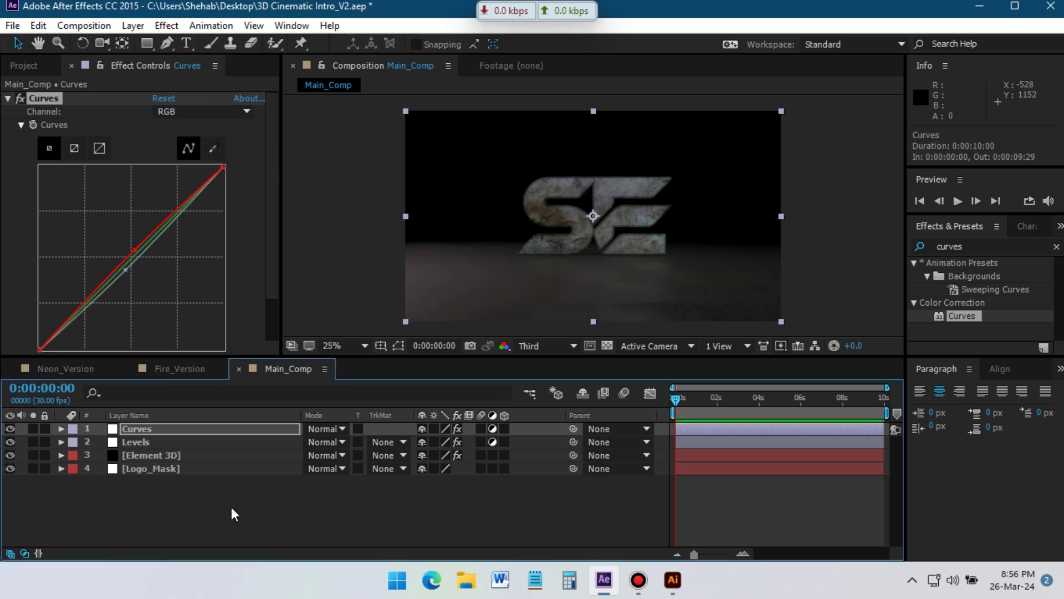
Create a two-node 35mm camera named Camera 1 in Main_Comp.
click(196, 512)
right_click(155, 498)
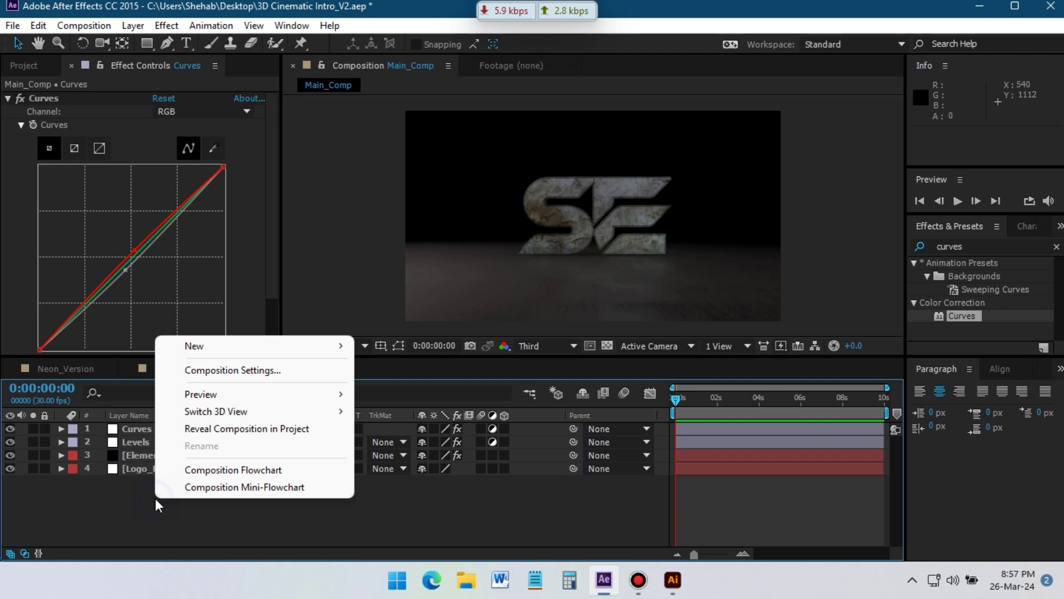
mouse_move(272, 346)
click(417, 421)
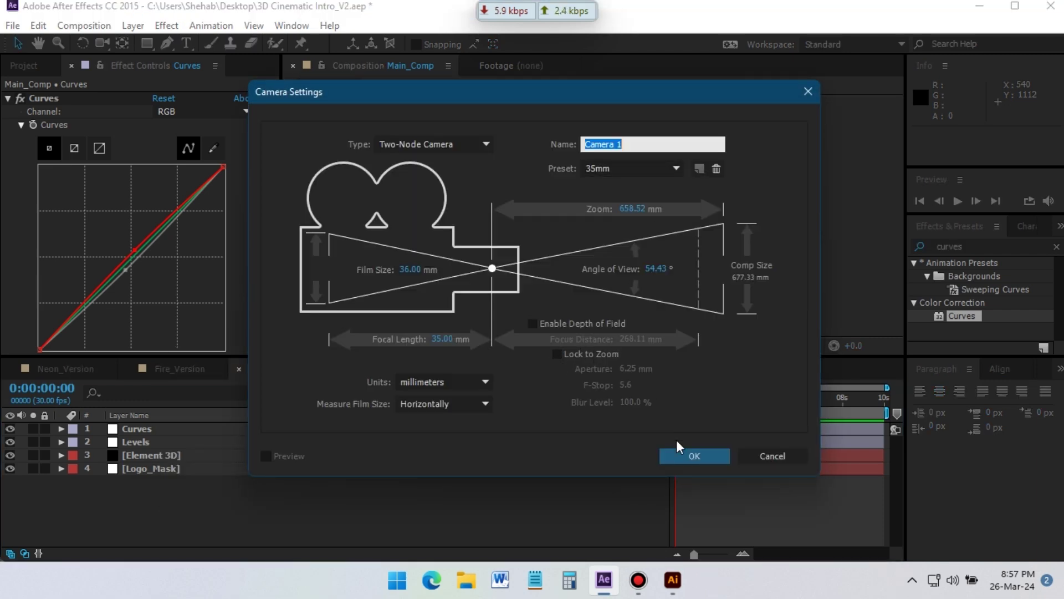
click(692, 454)
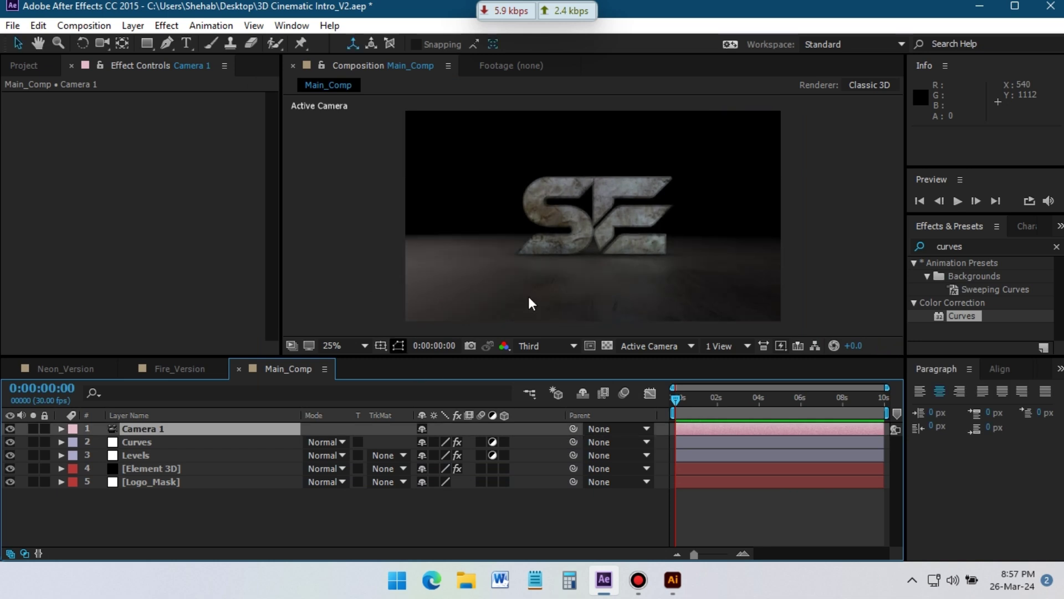
Track the camera along Z to bring it closer so the SE logo fills more of the frame.
drag(102, 44, 138, 98)
drag(590, 217, 592, 169)
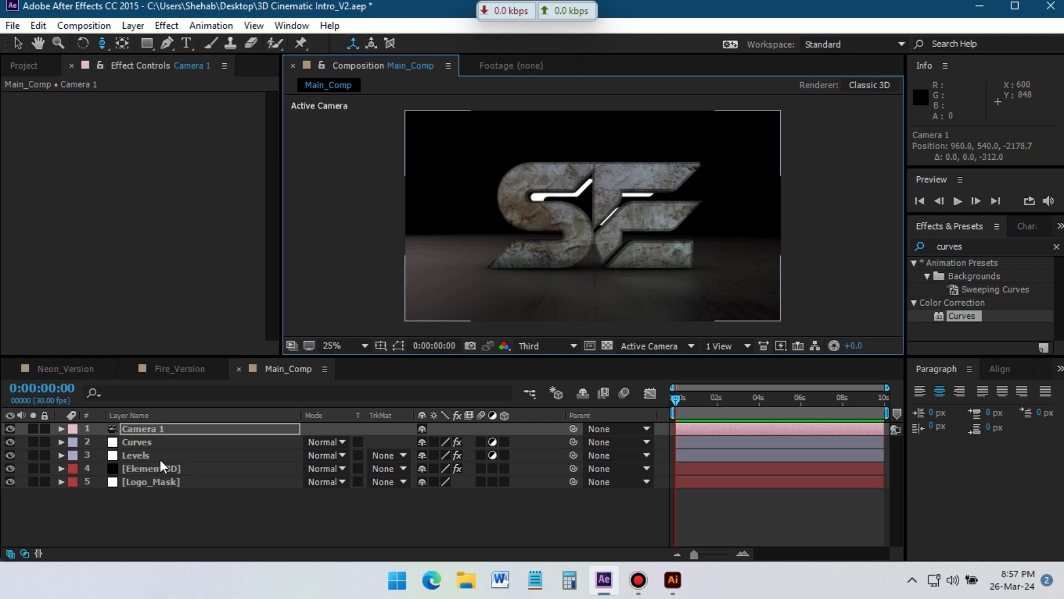
drag(674, 210, 674, 254)
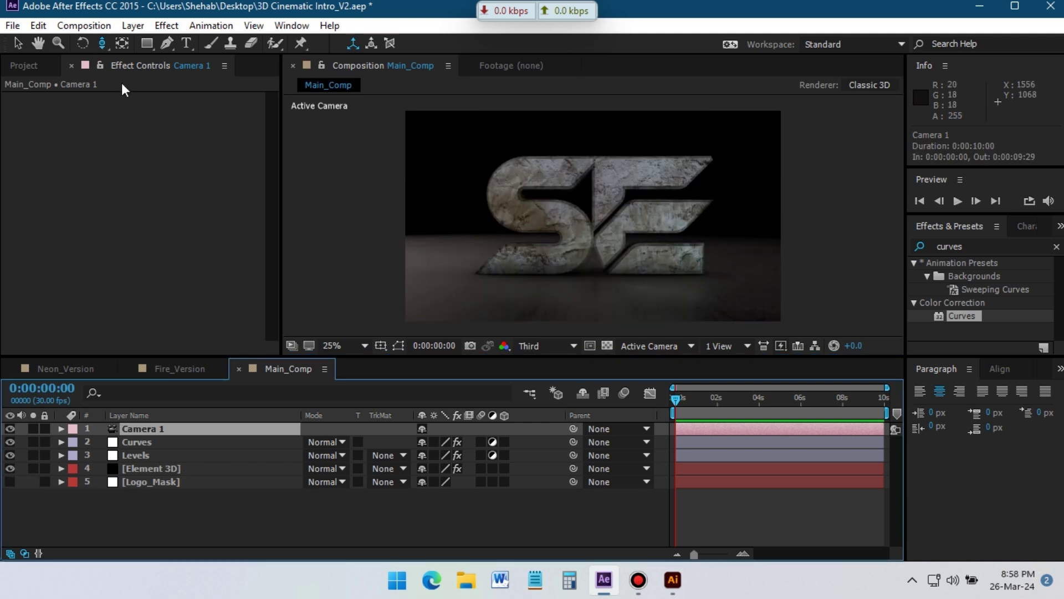
Enable keyframing for the camera's Position and Point of Interest, and orbit the camera to view the logo at a slight angle.
key(p)
key(shift+a)
click(100, 442)
click(101, 455)
drag(102, 44, 139, 60)
drag(608, 222, 643, 230)
click(758, 398)
drag(759, 400, 692, 398)
Lower the preview resolution to Quarter and play back the camera animation.
click(546, 345)
click(549, 436)
key(space)
click(61, 428)
Create a black 1920 x 1080 px solid named father and draw an elliptical mask around the logo on it.
right_click(145, 516)
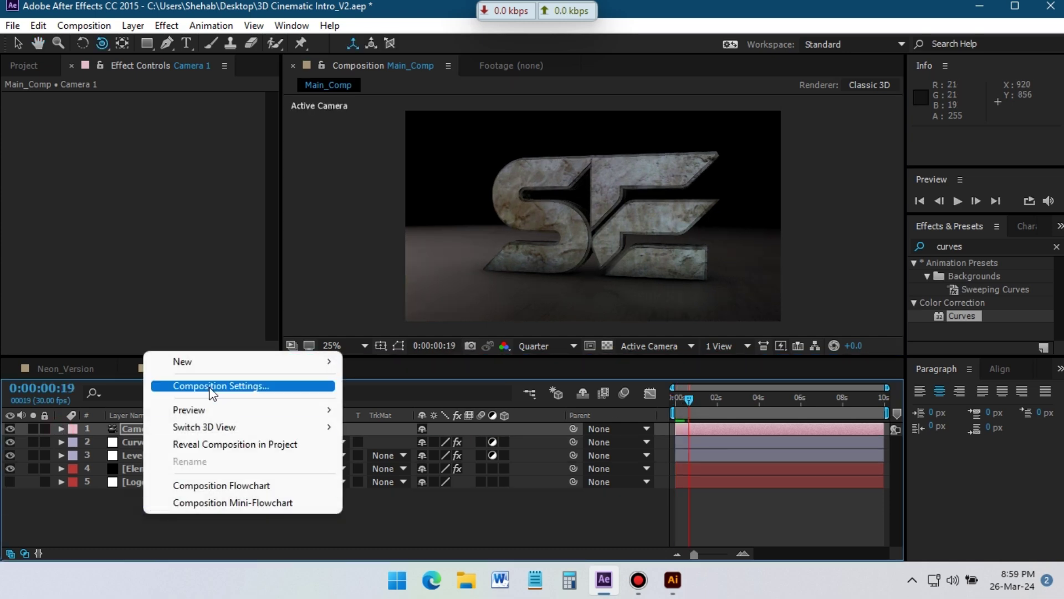
mouse_move(244, 361)
click(408, 403)
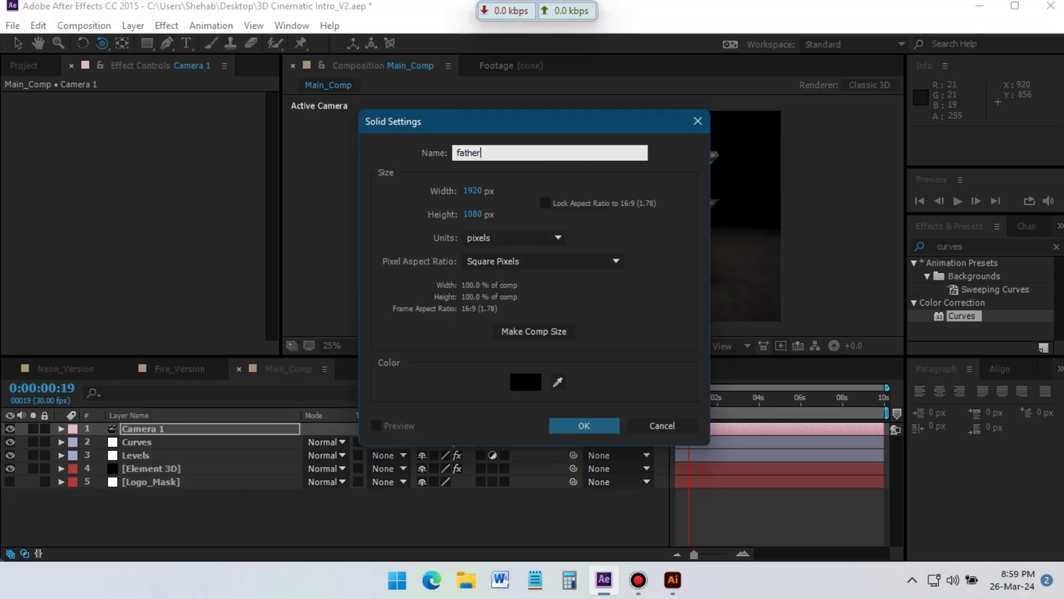
click(584, 425)
drag(147, 44, 204, 84)
drag(513, 178, 761, 315)
Reshape the ellipse mask by moving its left vertex outward and pulling its top vertex above the frame.
key(v)
click(448, 220)
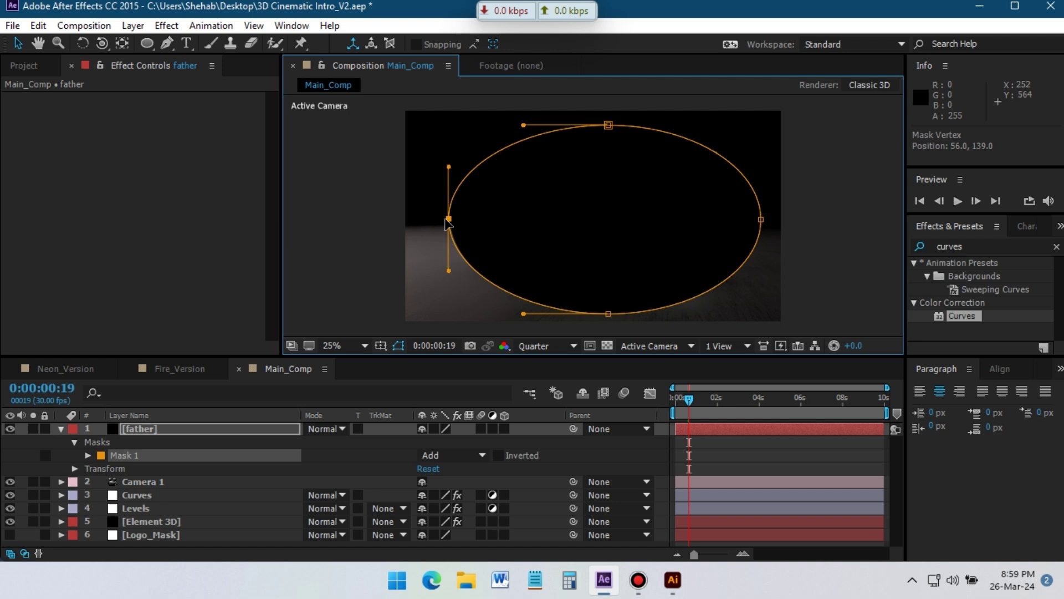
drag(447, 220, 438, 217)
drag(608, 125, 600, 86)
key(ctrl+z)
drag(608, 125, 607, 82)
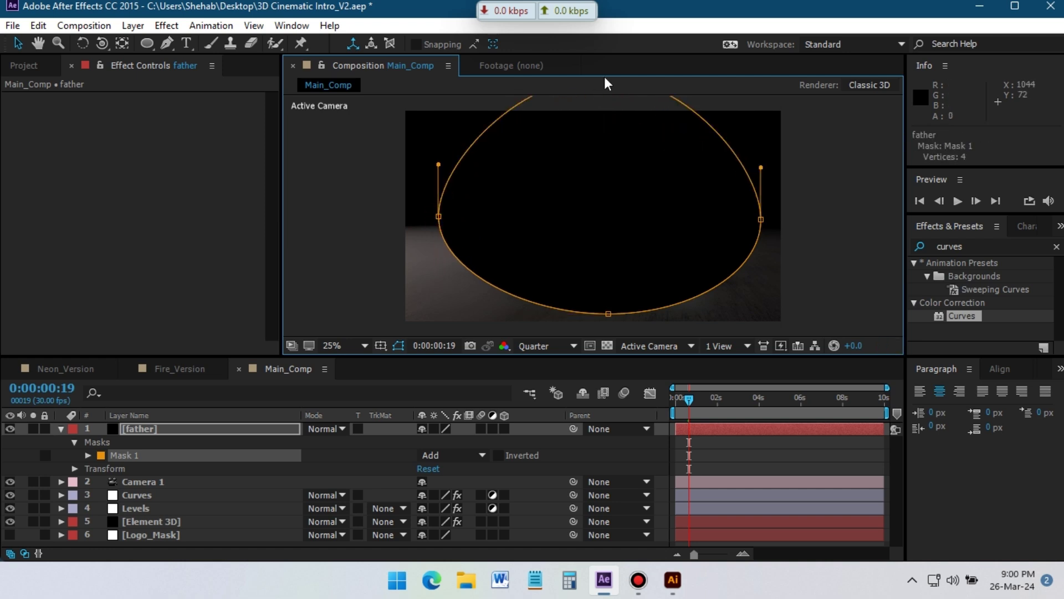
drag(760, 167, 766, 159)
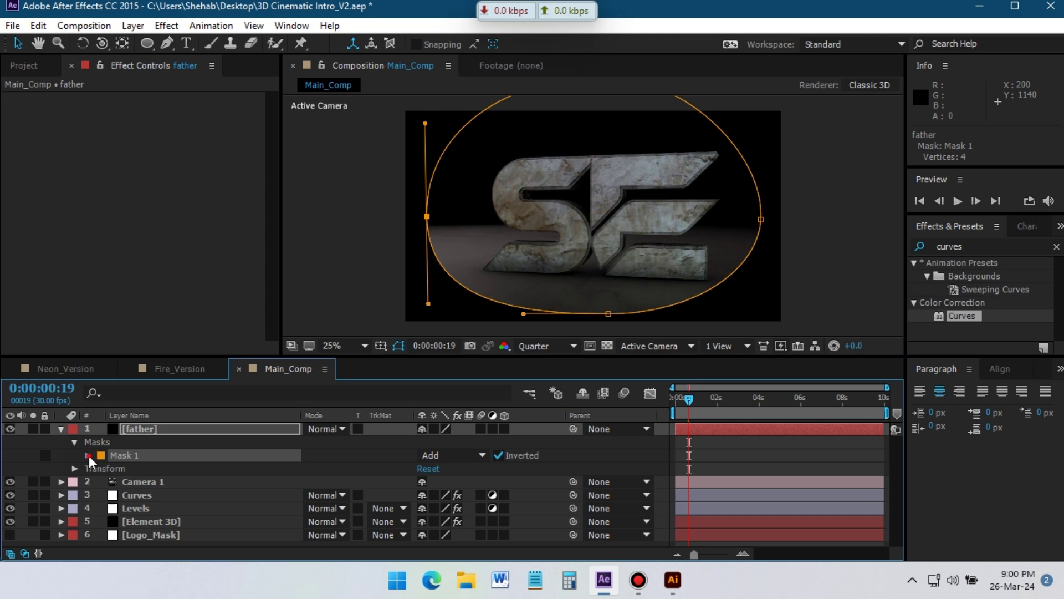
Invert Mask 1 on the father solid and set its Mask Feather to 1000 pixels for a soft vignette.
click(88, 455)
drag(471, 481, 839, 453)
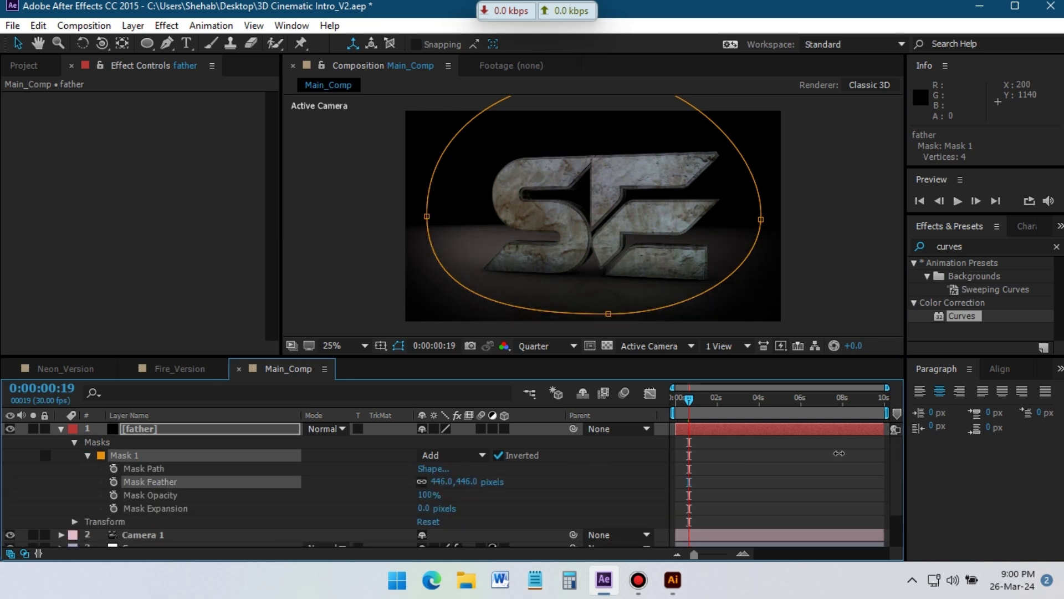
drag(442, 486, 754, 472)
Move the vignette mask's left vertex slightly inward, undoing any excessive move, and collapse the father layer's properties.
click(133, 430)
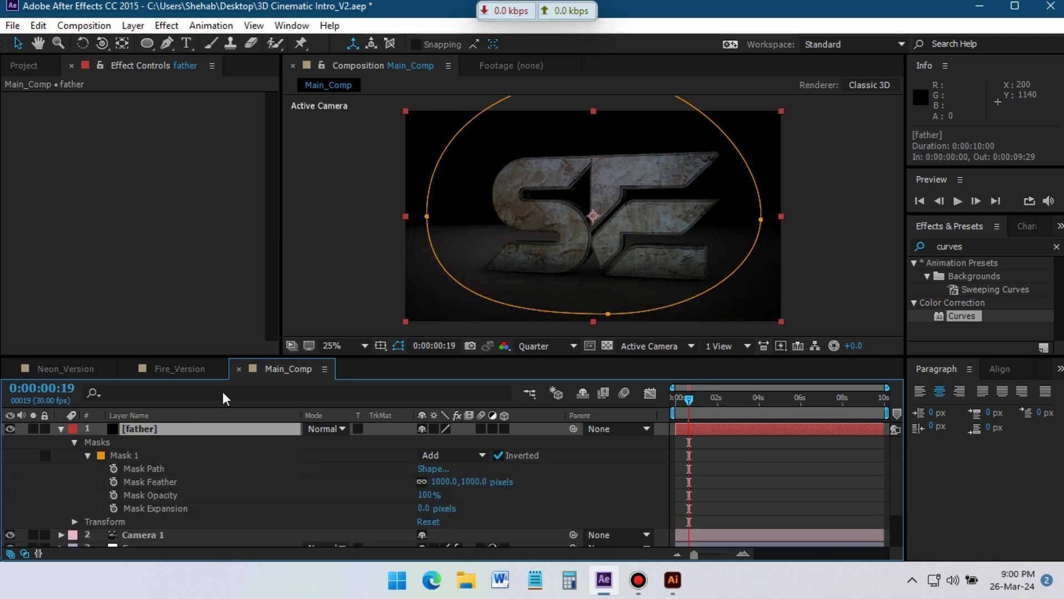
drag(426, 217, 451, 217)
drag(671, 223, 672, 221)
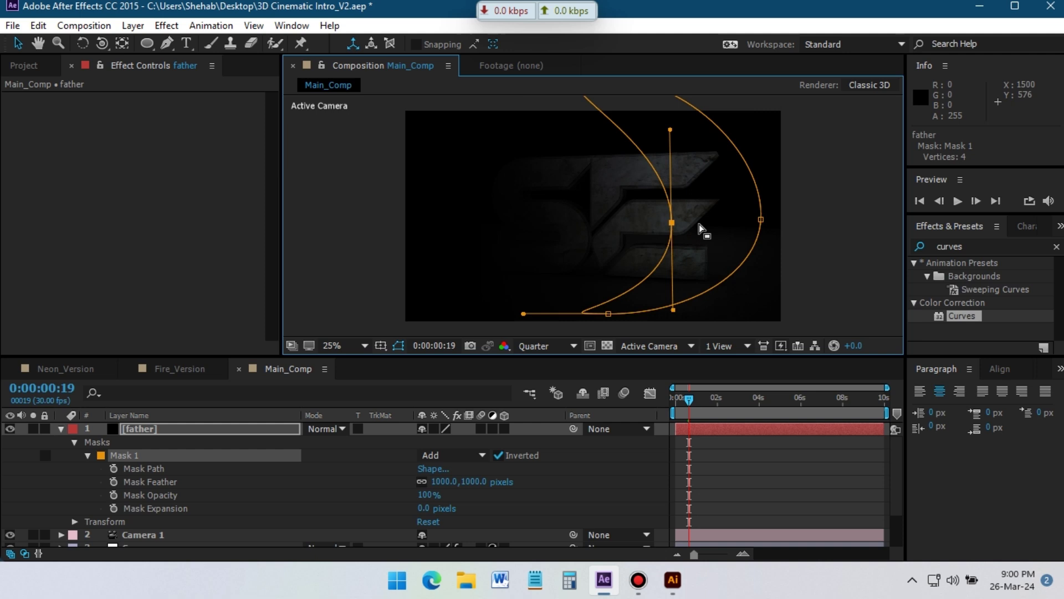
key(ctrl+z)
drag(427, 217, 438, 215)
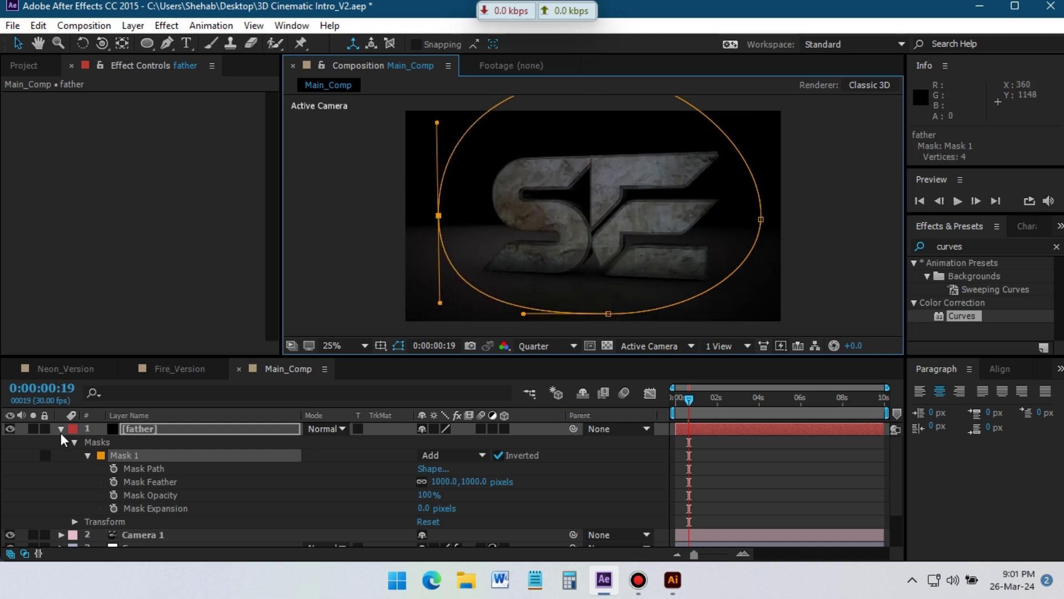
click(61, 429)
click(171, 524)
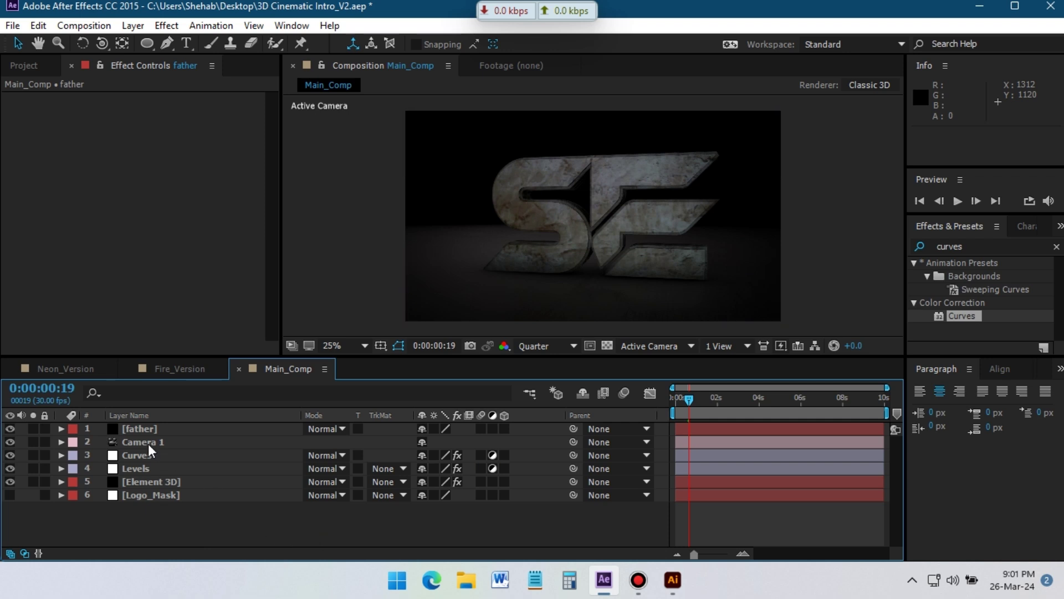
Duplicate the Logo_Mask layer, place the copy directly above Element 3D and make it visible.
click(153, 493)
key(ctrl+d)
drag(154, 489, 138, 472)
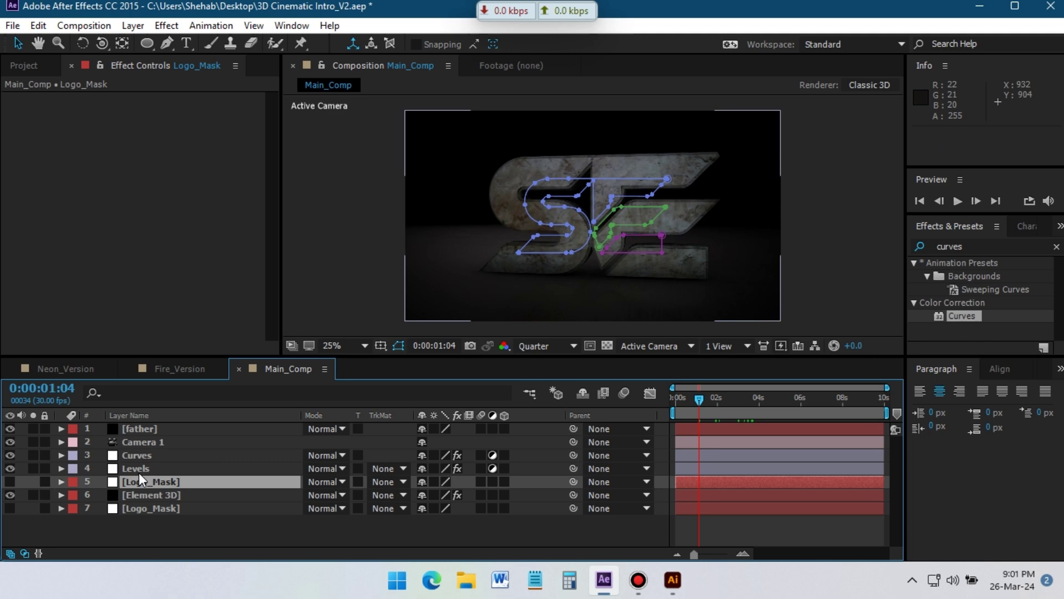
click(155, 479)
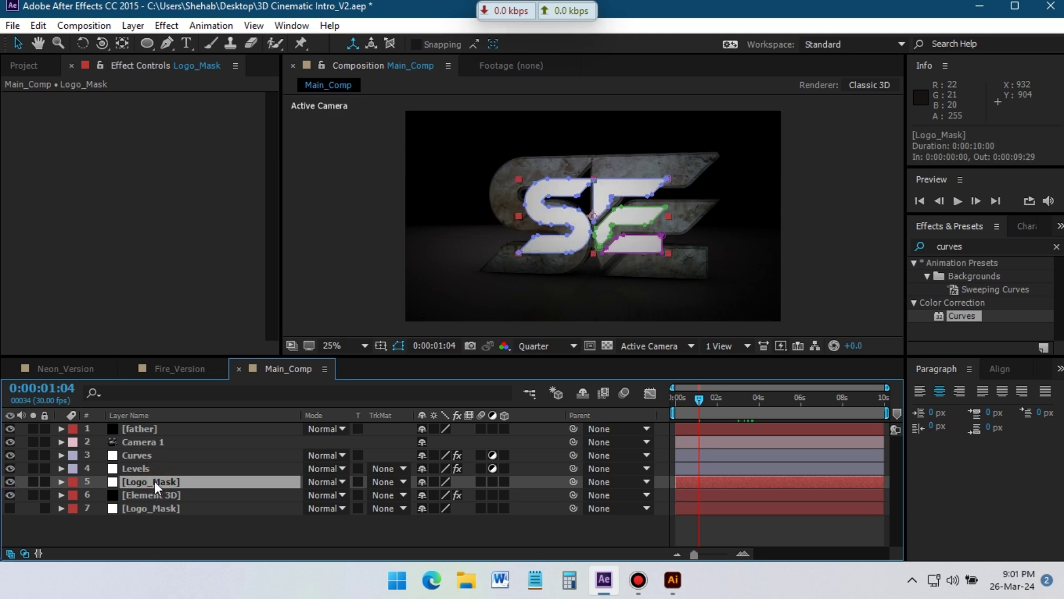
Apply the Video Copilot Saber effect to the Logo_Mask copy, try the Neon preset and settle on the Core preset.
click(161, 26)
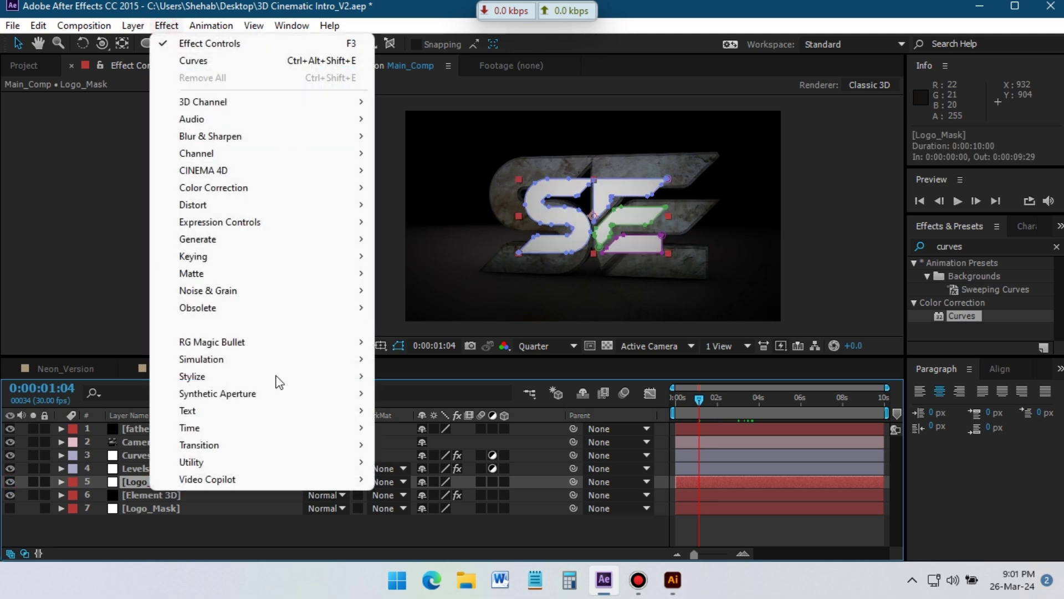
mouse_move(250, 479)
click(421, 514)
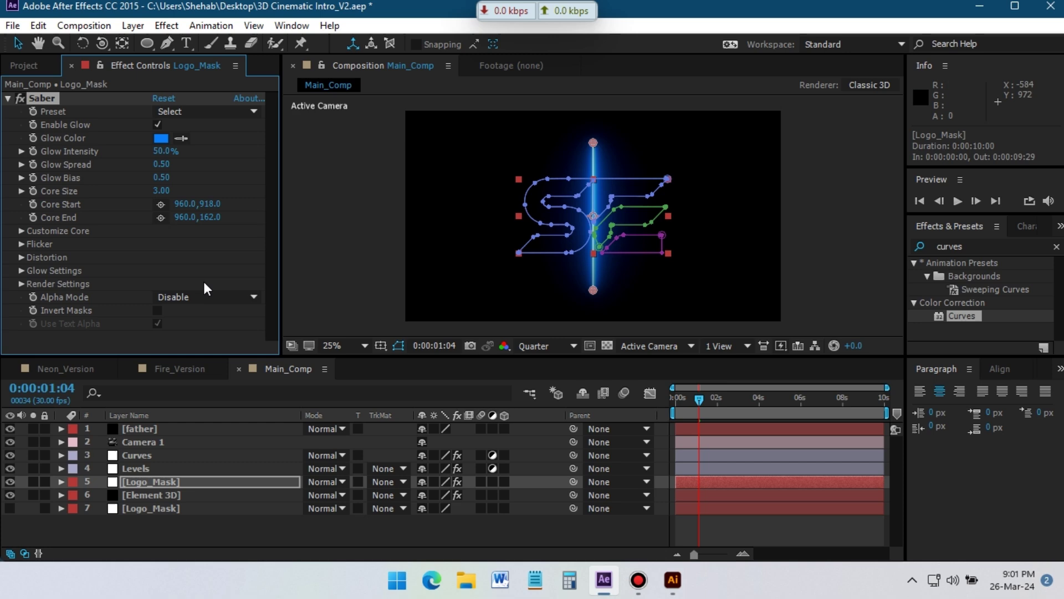
click(185, 111)
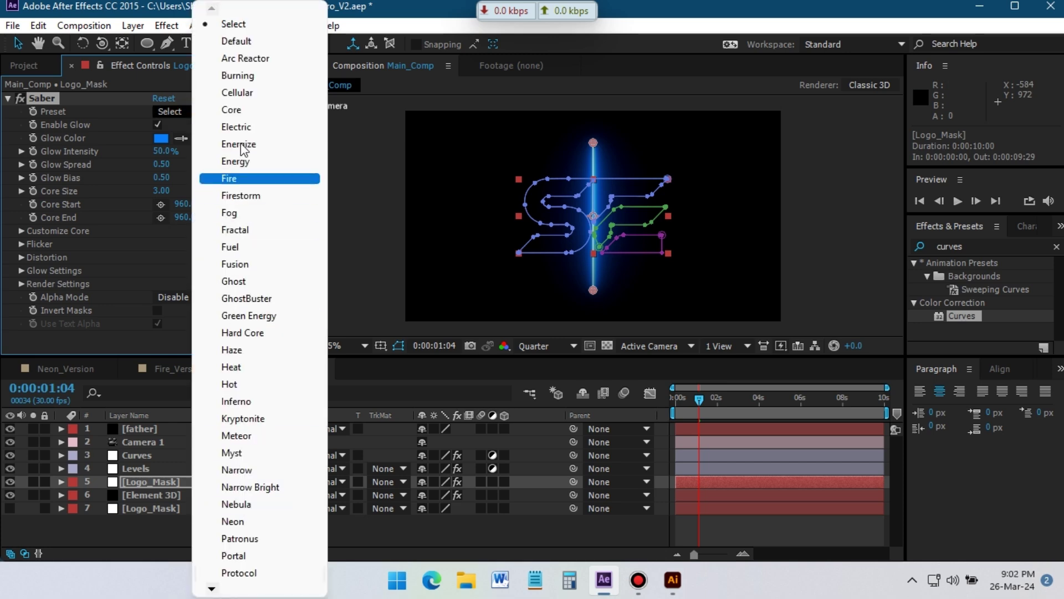
click(244, 522)
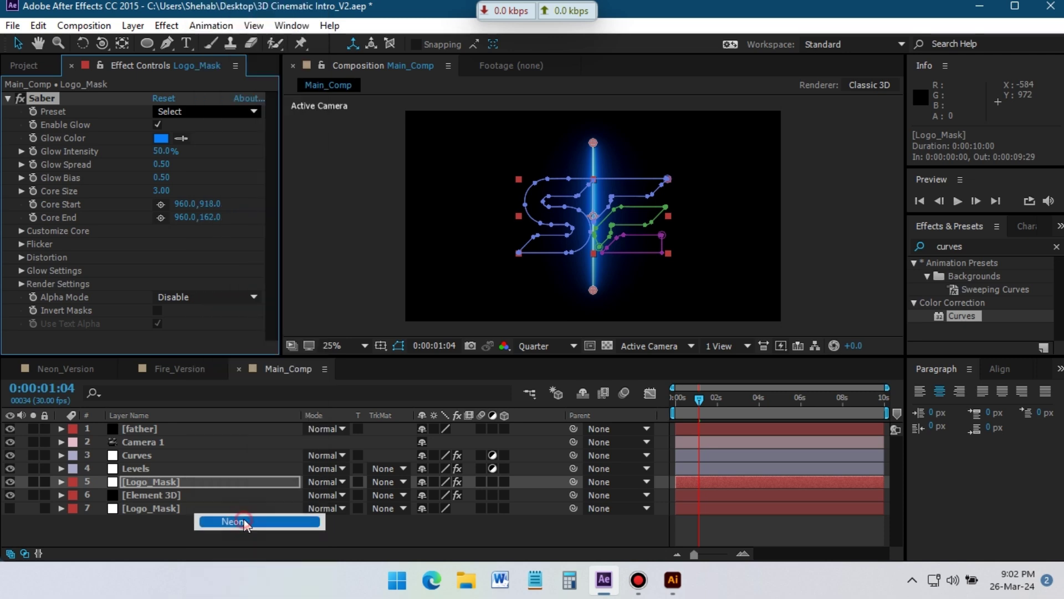
click(177, 111)
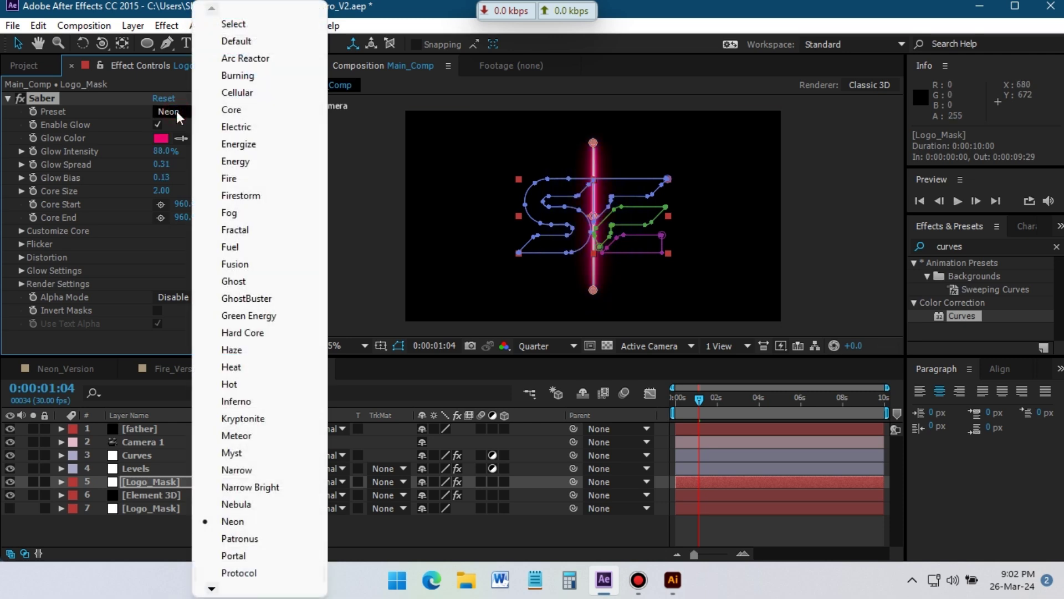
click(237, 111)
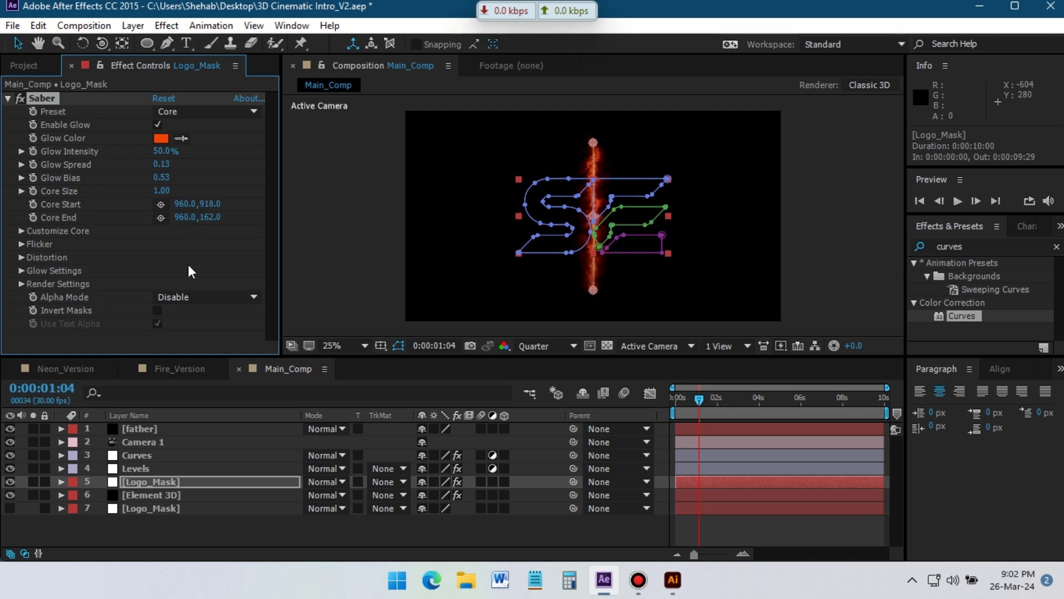
Set Saber's Core Type to Layer Masks under Customize Core so the glow follows the logo outlines.
click(21, 231)
scroll(171, 226, down, 2)
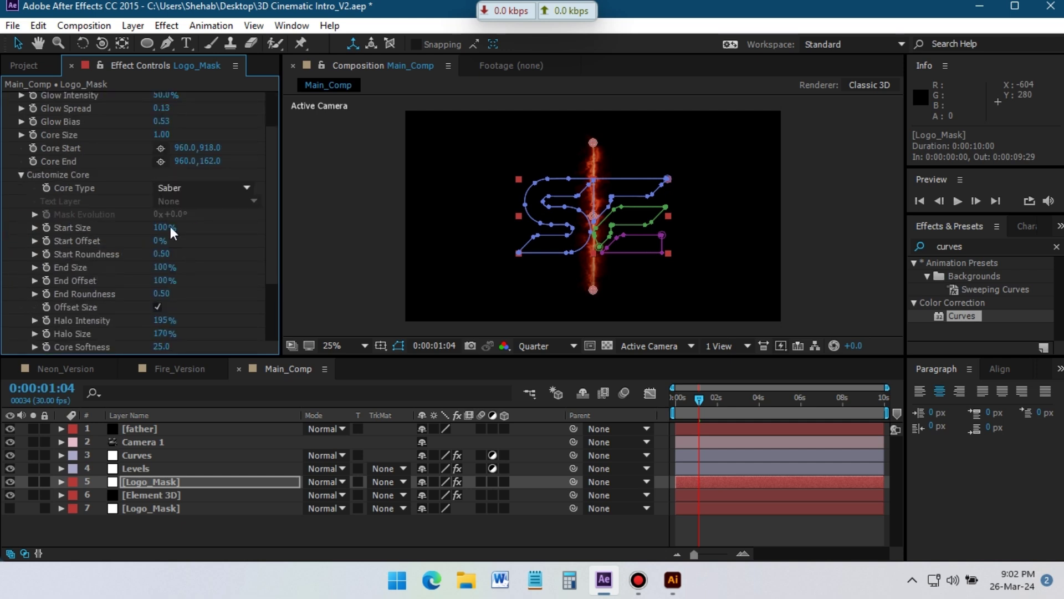
click(177, 188)
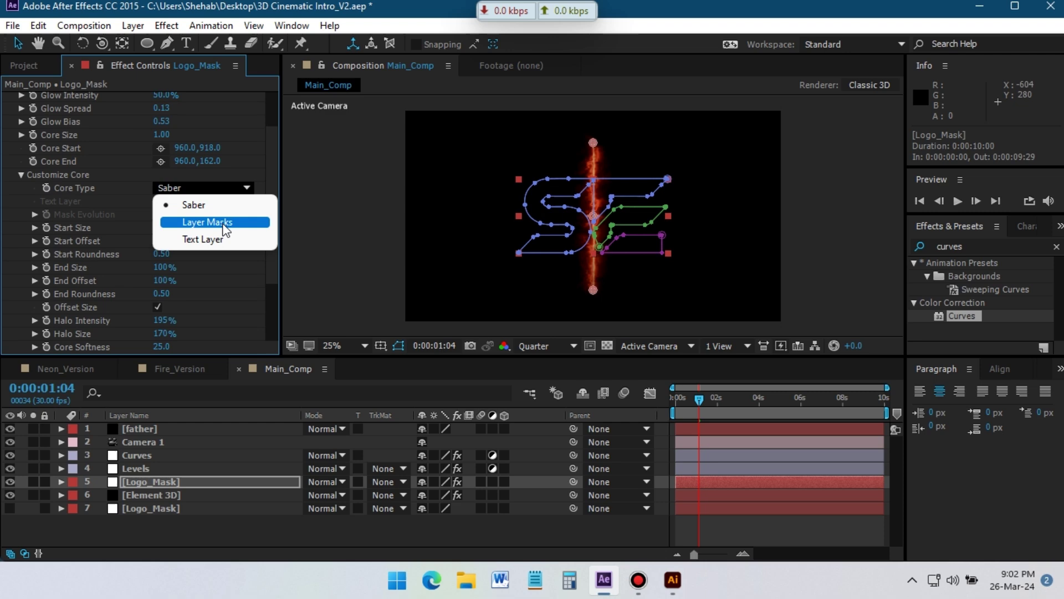
click(224, 223)
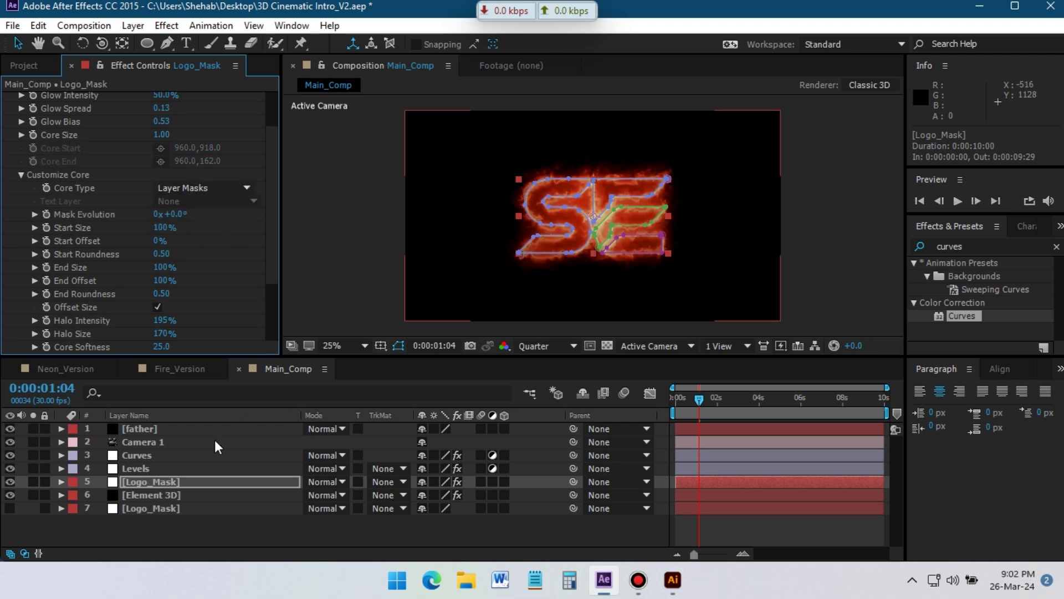
Set the Saber logo layer's blending mode to Add, make it a 3D layer and position it at Z -32.
click(325, 480)
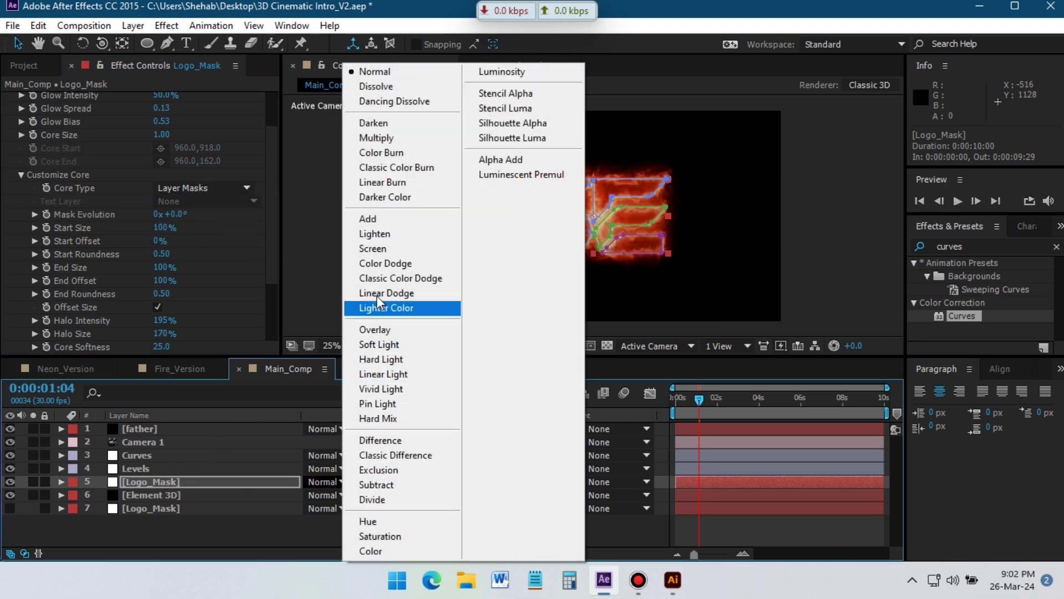
click(381, 219)
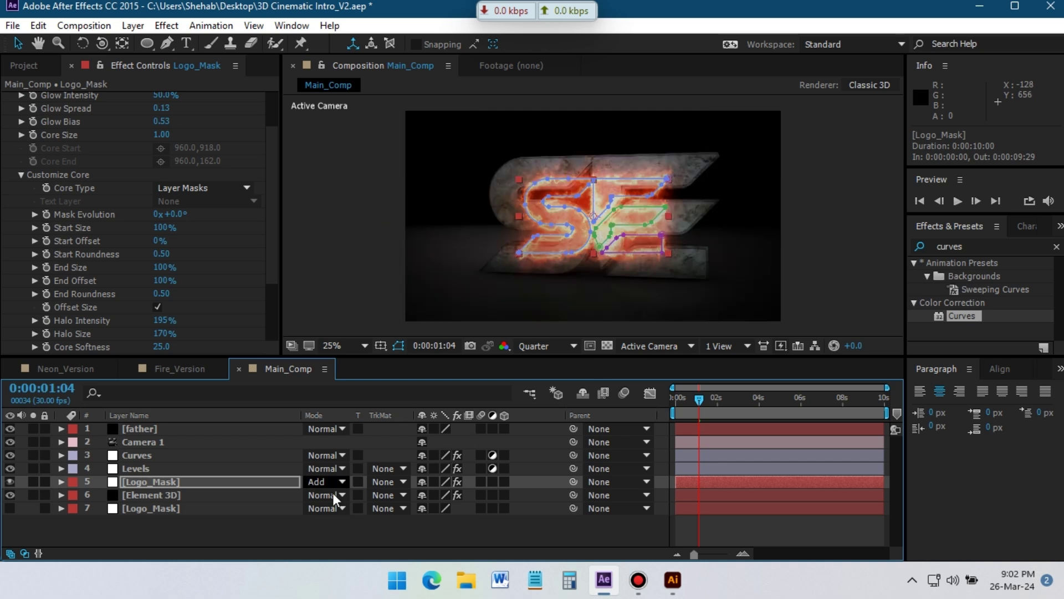
click(504, 481)
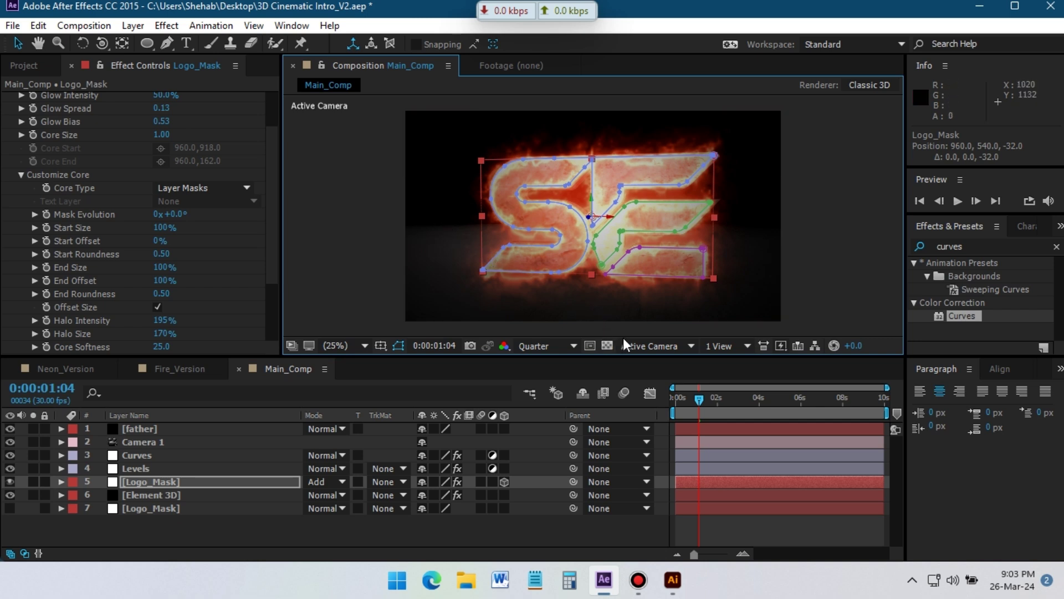
Move the Saber logo layer's anchor point down 192 px to the logo's base with Pan Behind, and return to the first frame.
click(163, 481)
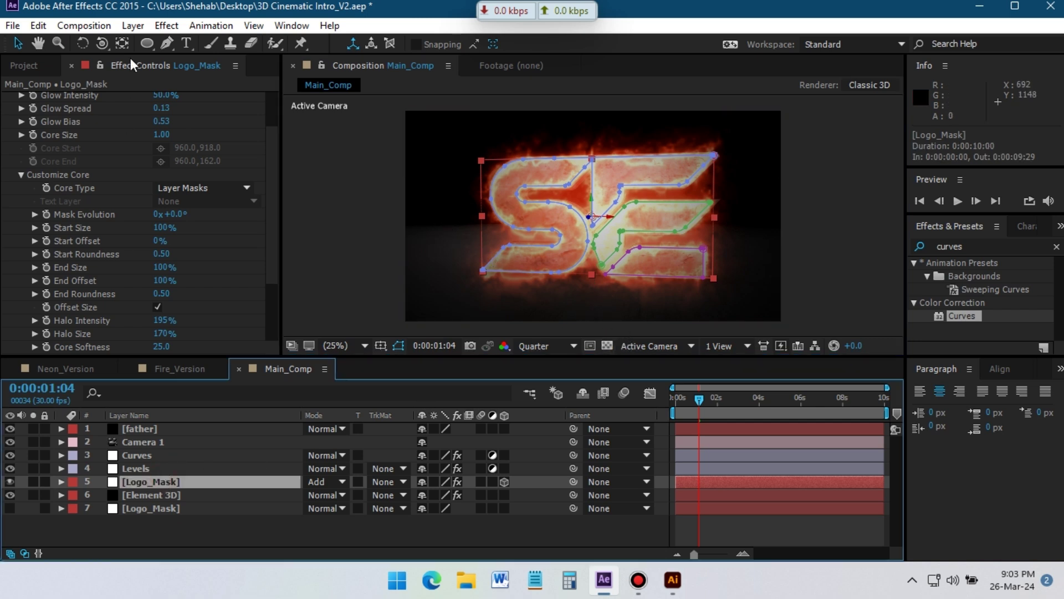
click(122, 44)
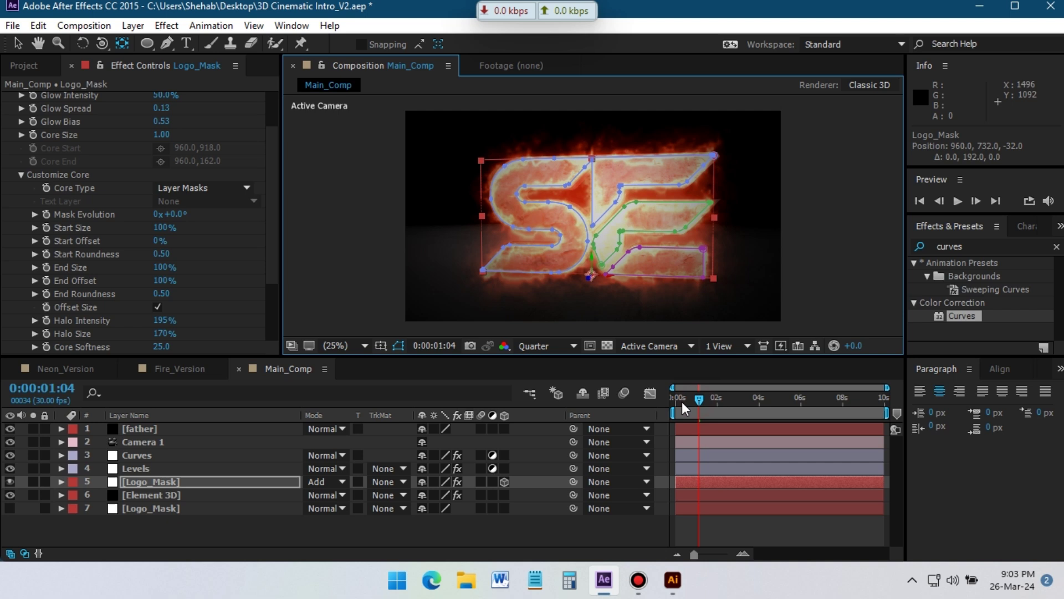
click(674, 402)
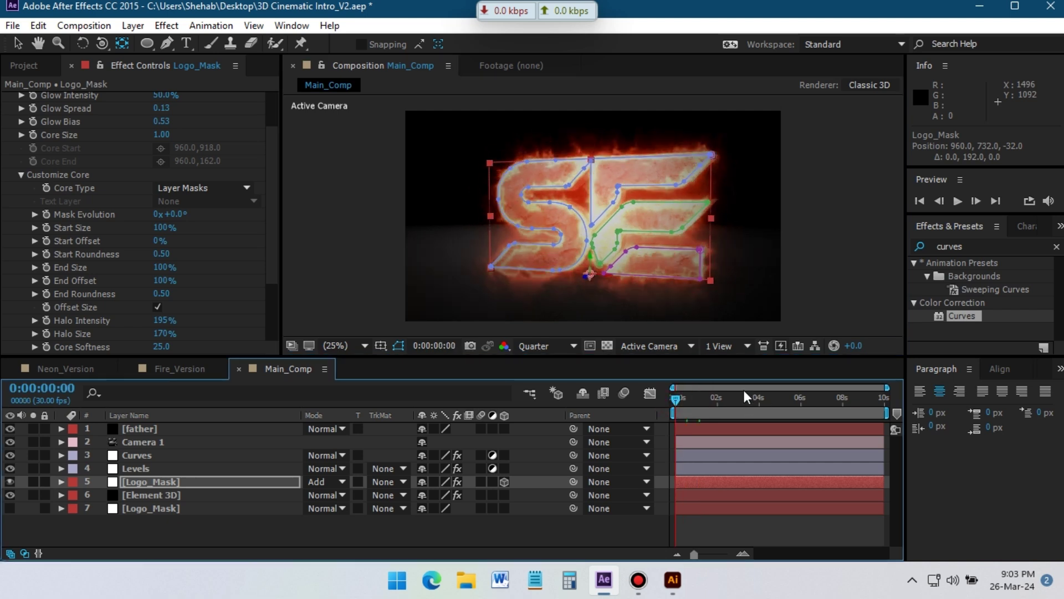
Set Saber's Mask Evolution to 45° and enable keyframing for Mask Evolution, Start Offset and End Offset at the first frame.
click(144, 480)
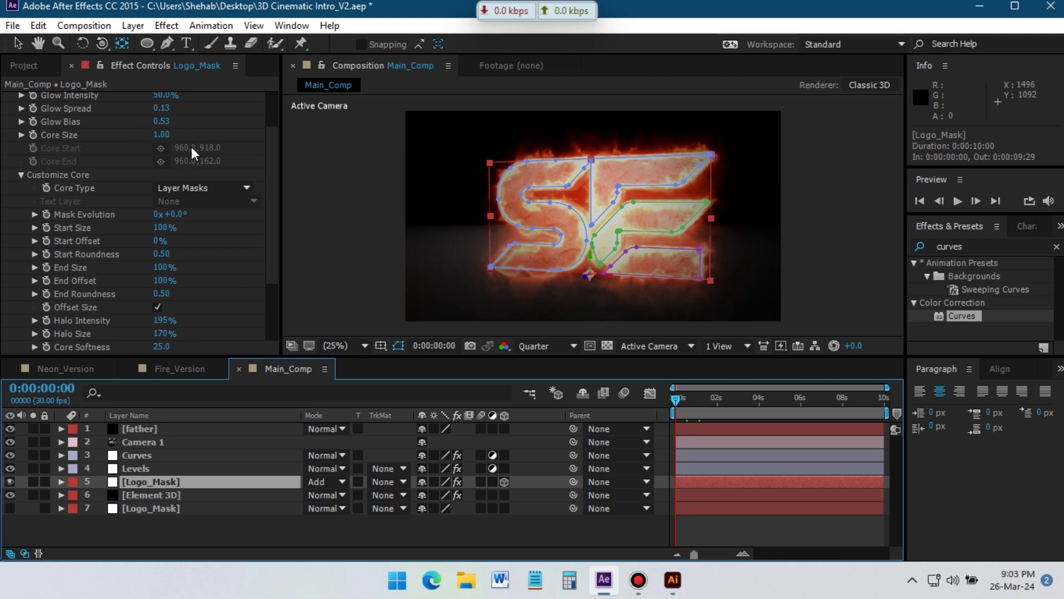
click(178, 215)
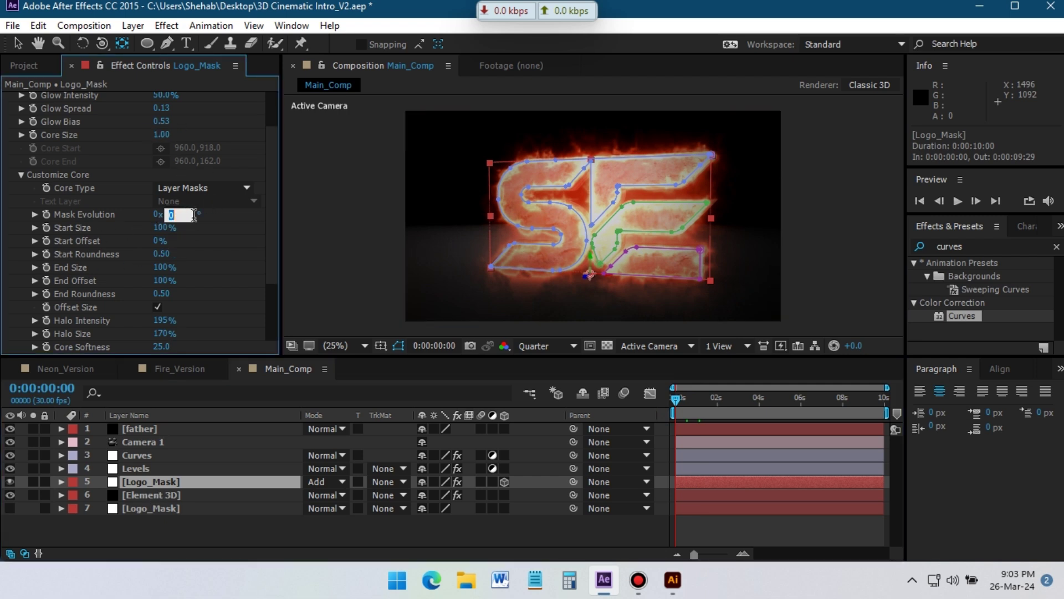
key(Return)
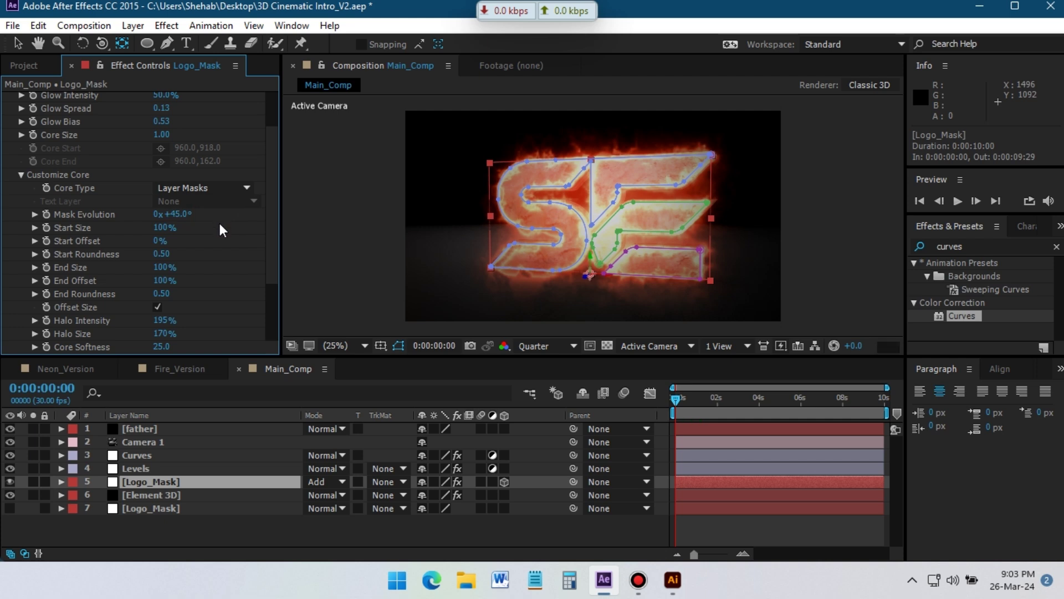
click(47, 214)
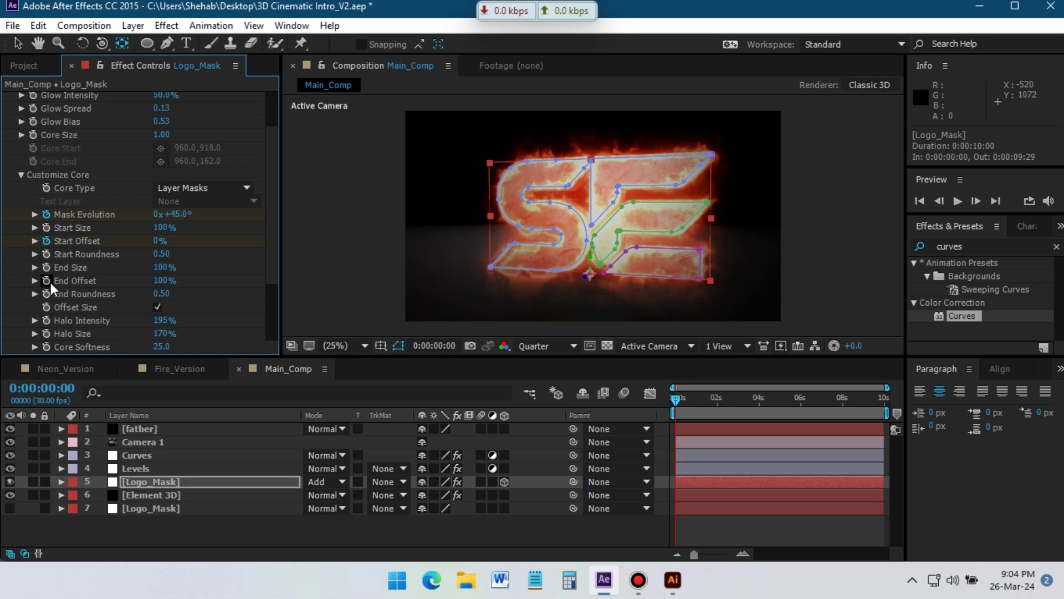
At 0:00:05:28, keyframe Saber's Mask Evolution at 1x+45° and Start Offset at 100%.
click(799, 404)
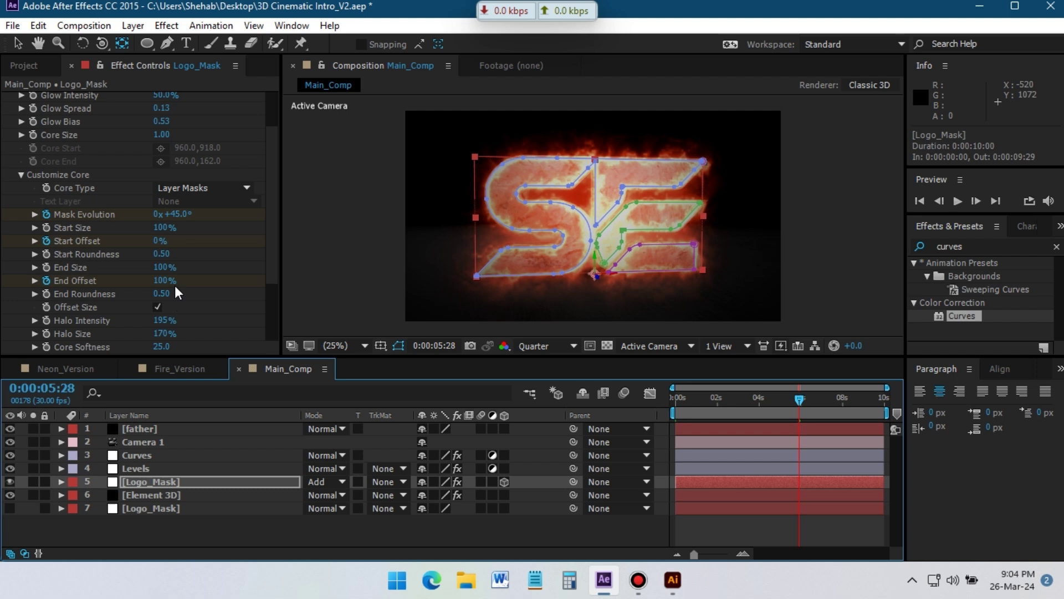
click(158, 214)
text(1)
key(Return)
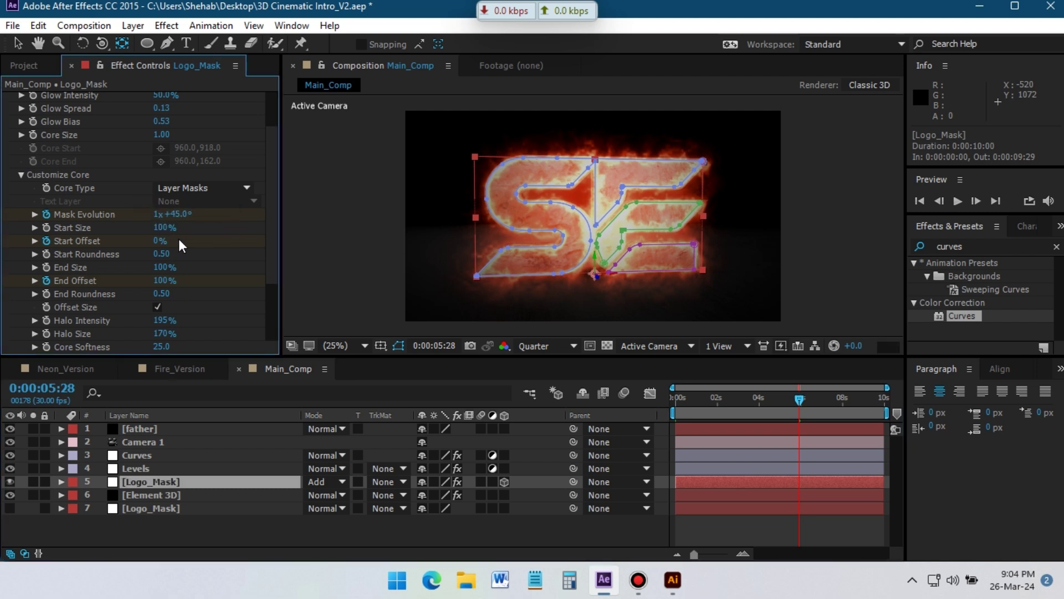
drag(159, 242, 307, 240)
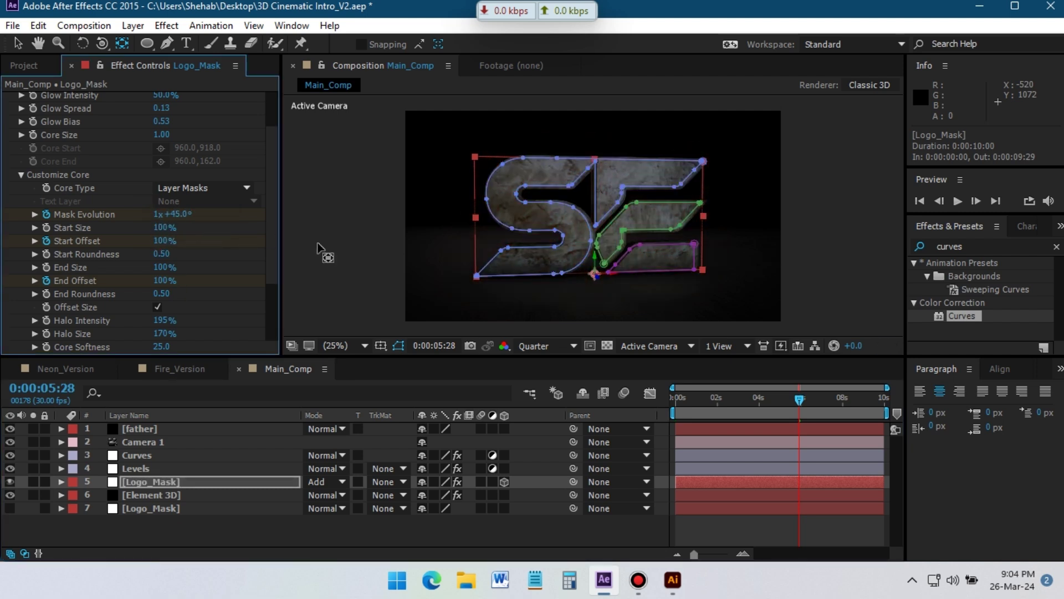
Reveal the Saber layer's keyframes and set End Offset to 0% at the first frame.
drag(766, 403, 677, 412)
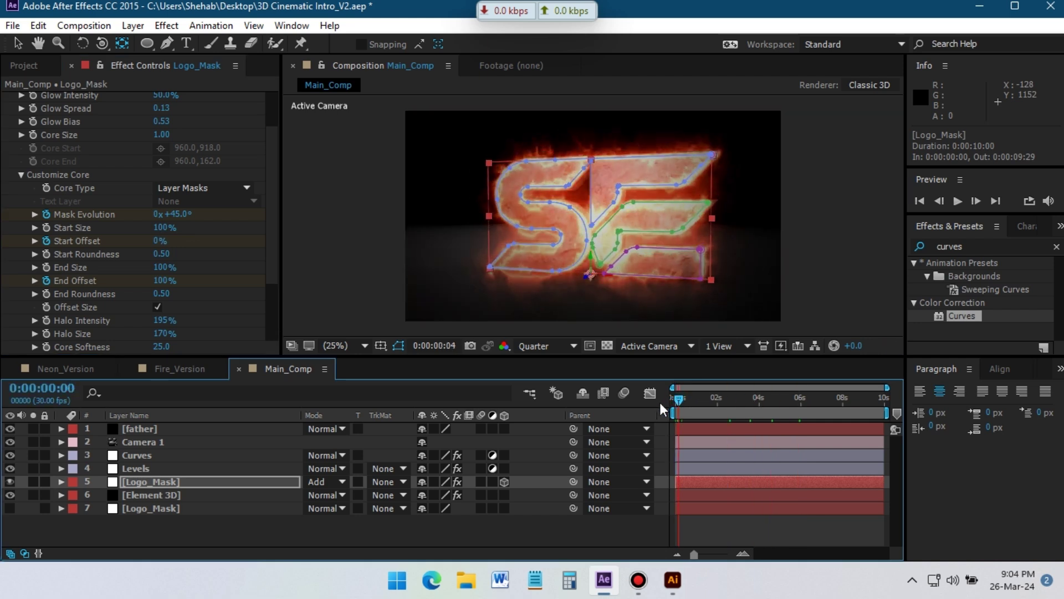
click(170, 486)
key(u)
click(675, 536)
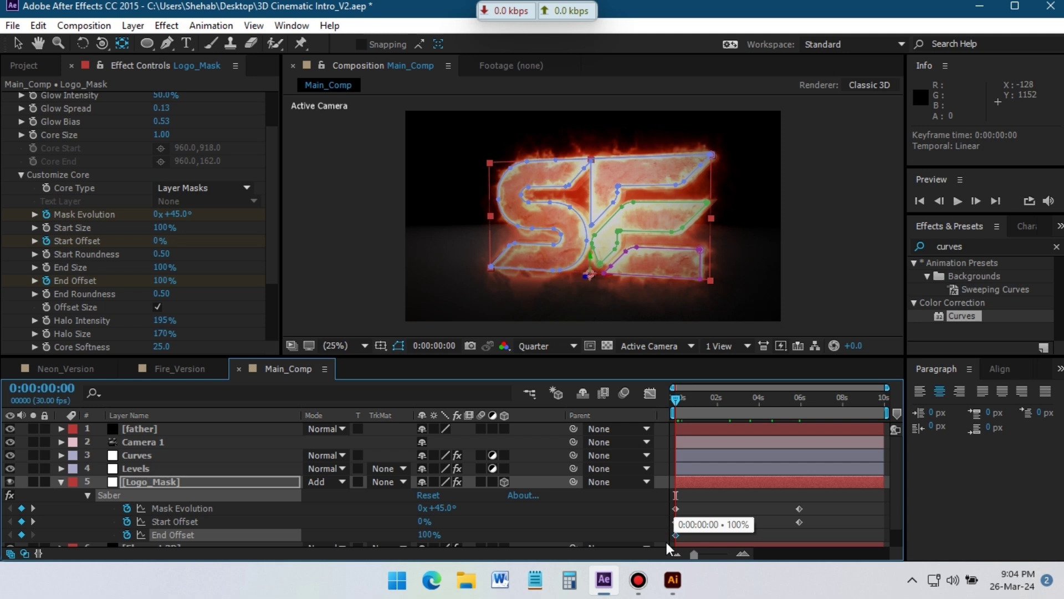
drag(162, 281, 3, 280)
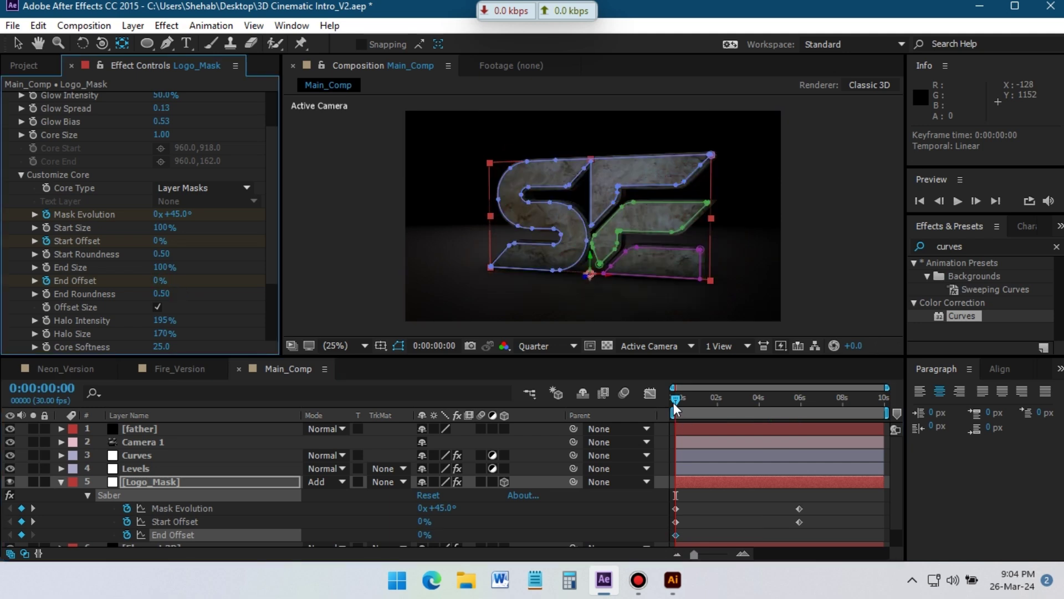
Move the 0% End Offset keyframe to 0:00:03:06.
drag(676, 399, 756, 514)
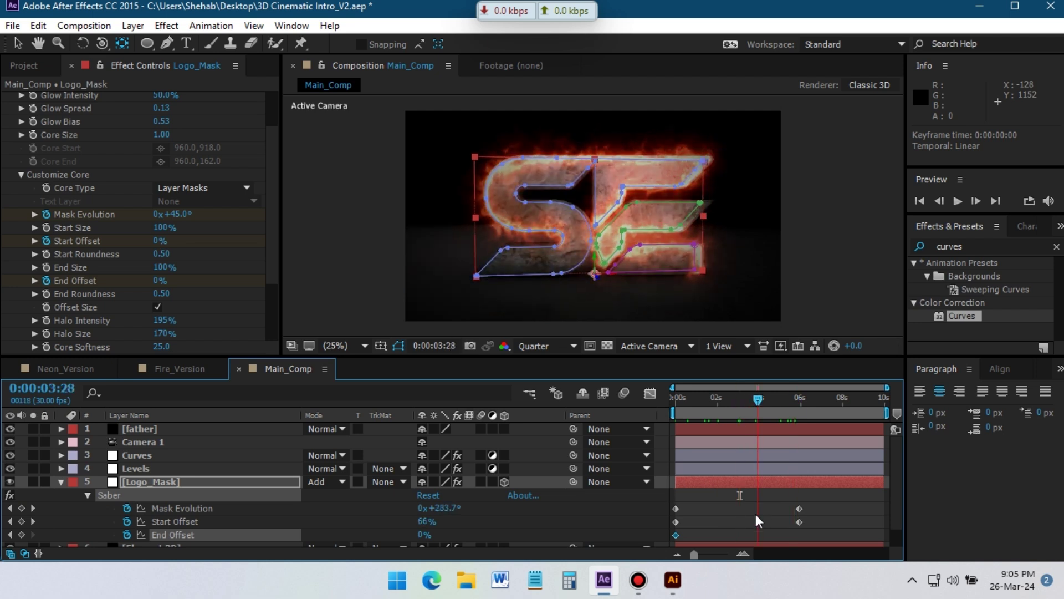
click(741, 408)
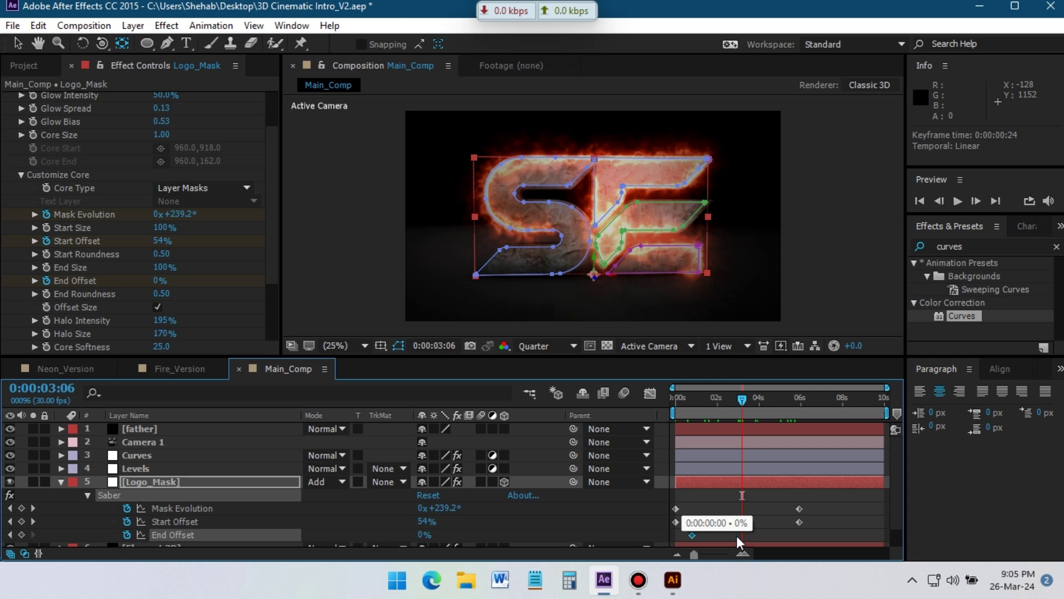
mouse_move(737, 535)
mouse_down()
mouse_move(770, 534)
mouse_move(744, 534)
mouse_up()
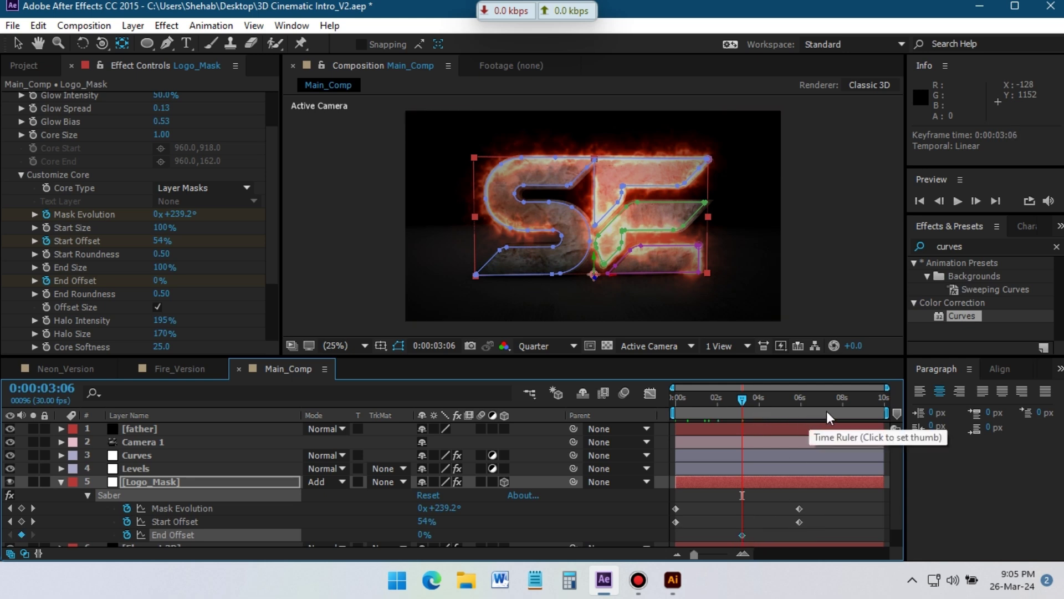
Add an End Offset keyframe of 100% at 0:00:07:07 and preview the glow animation from the first frame.
click(827, 411)
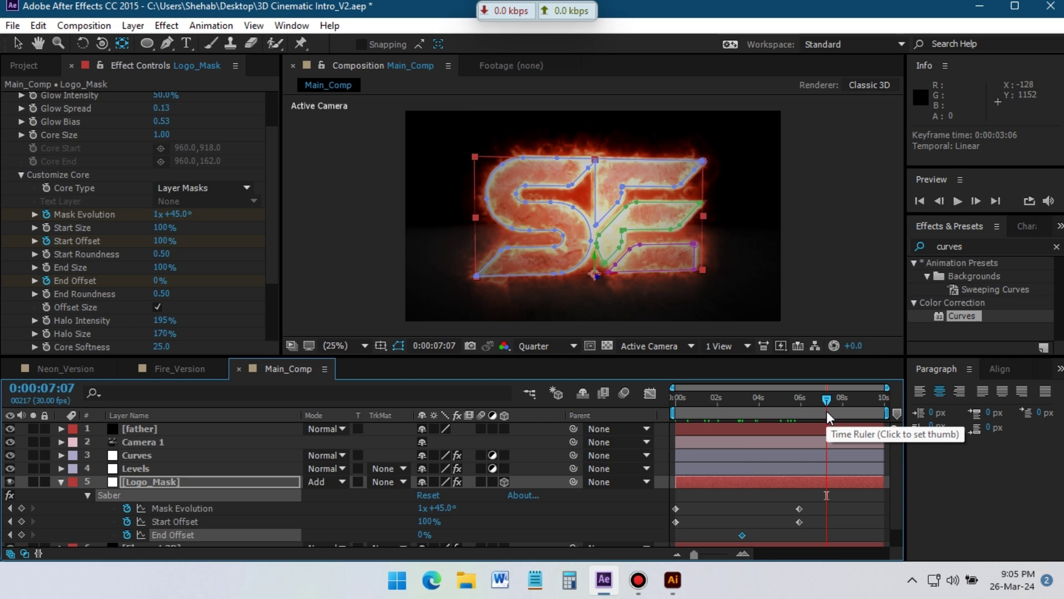
click(421, 534)
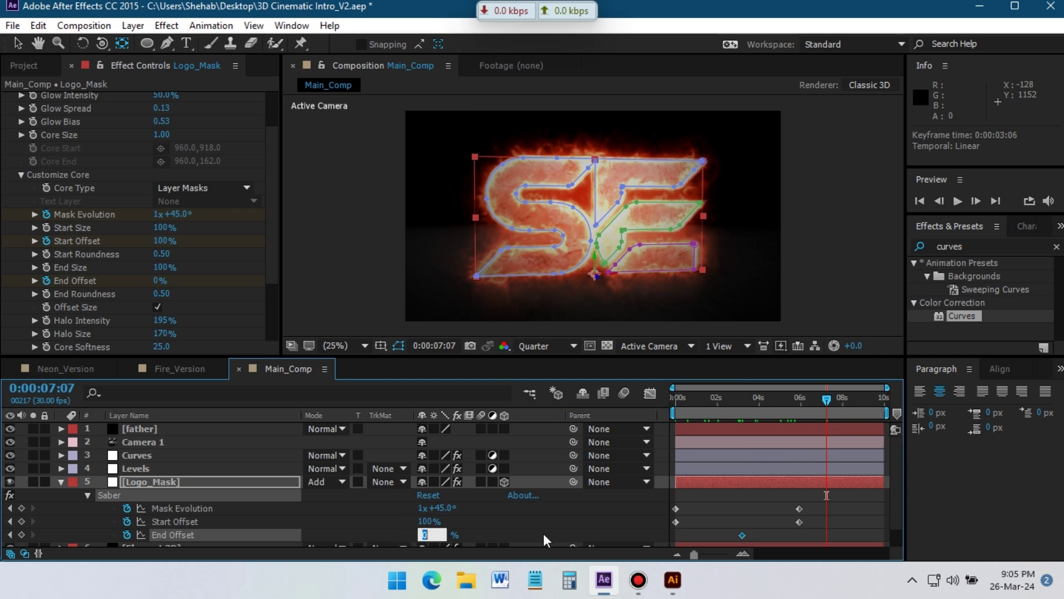
text(100)
key(Return)
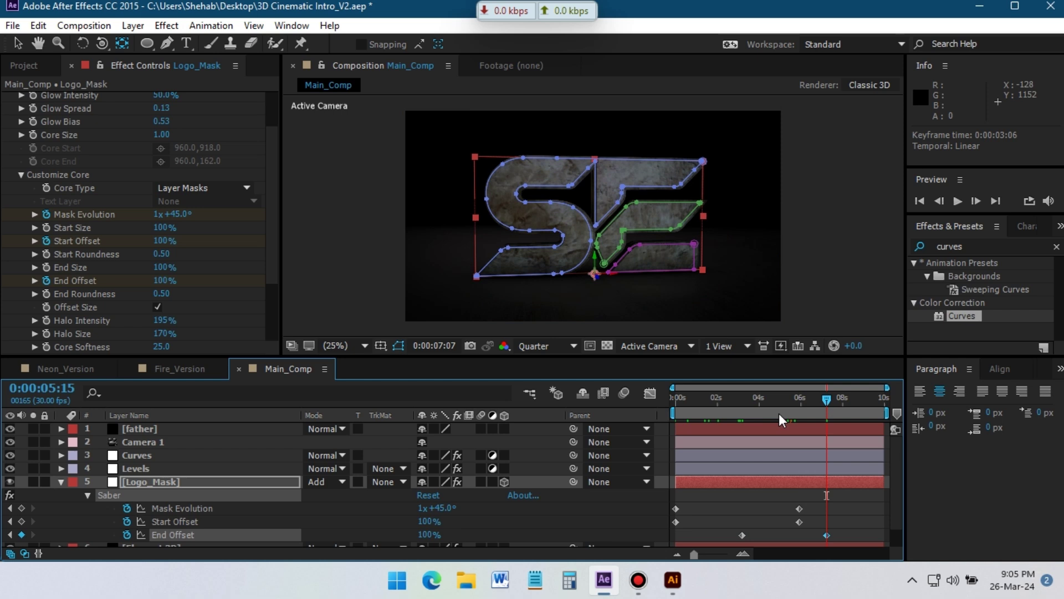
drag(780, 413, 663, 420)
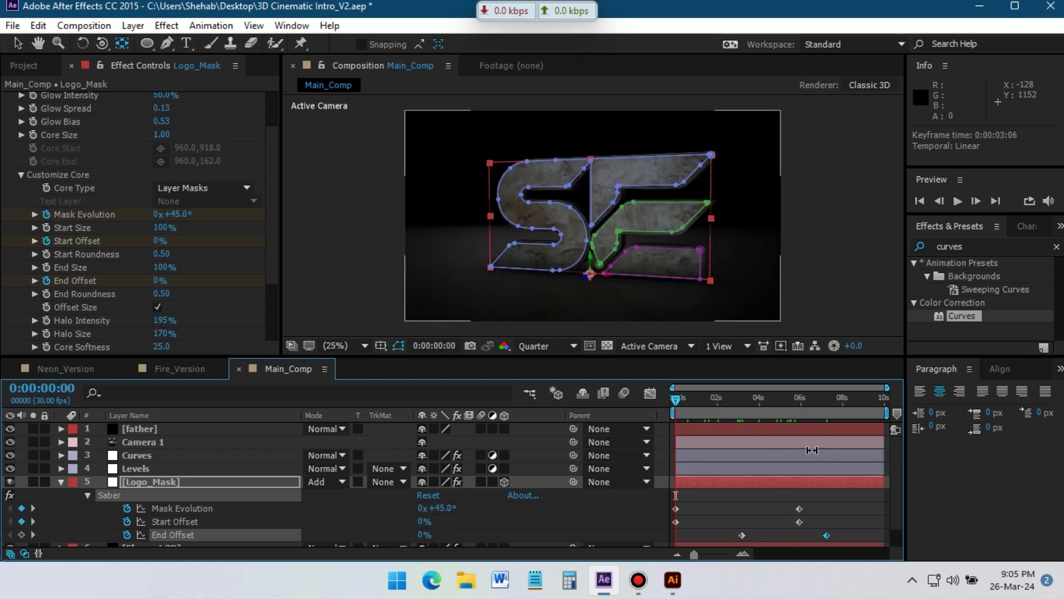
key(space)
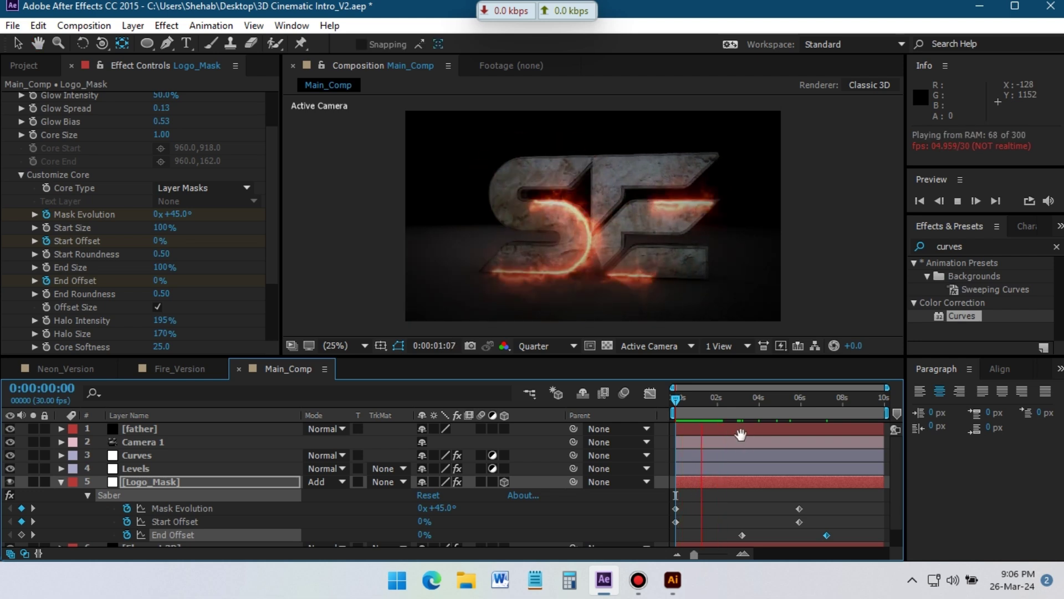
key(space)
Duplicate the Saber Logo_Mask layer and flip the copy vertically to form a floor reflection.
click(60, 481)
click(146, 482)
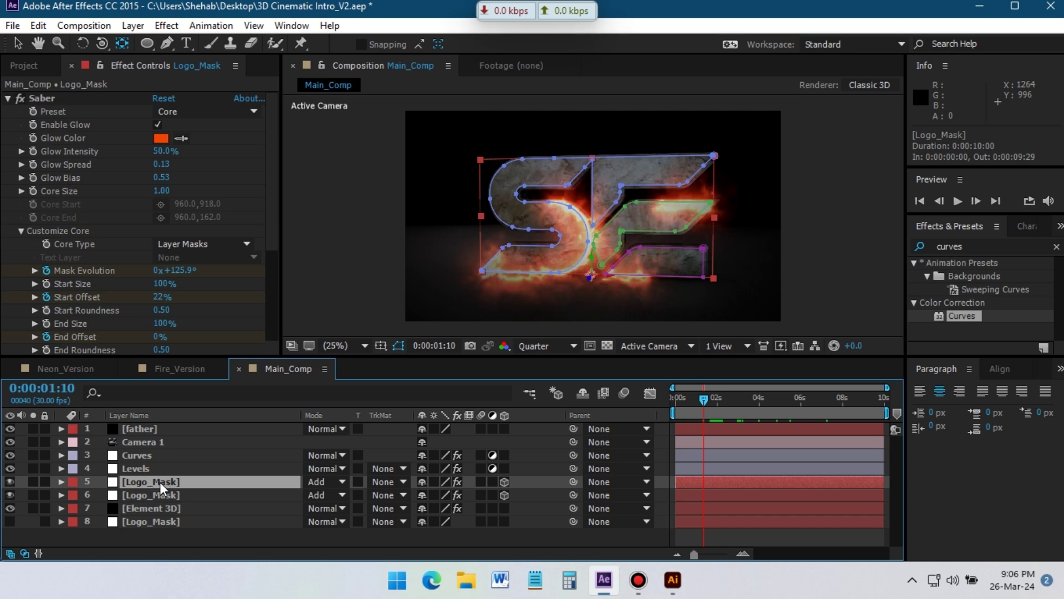
right_click(150, 481)
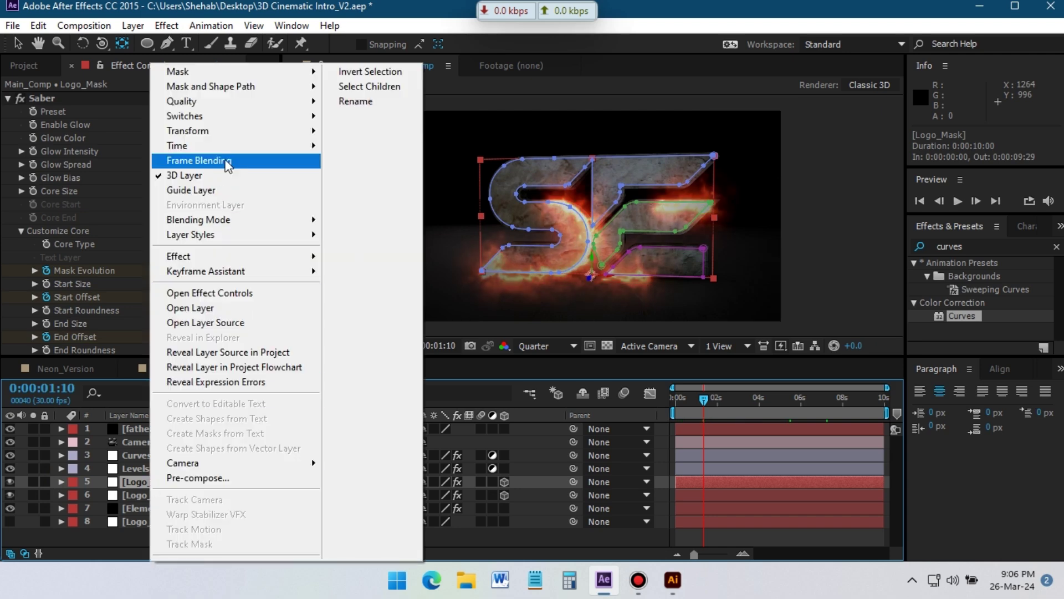
mouse_move(236, 132)
click(435, 283)
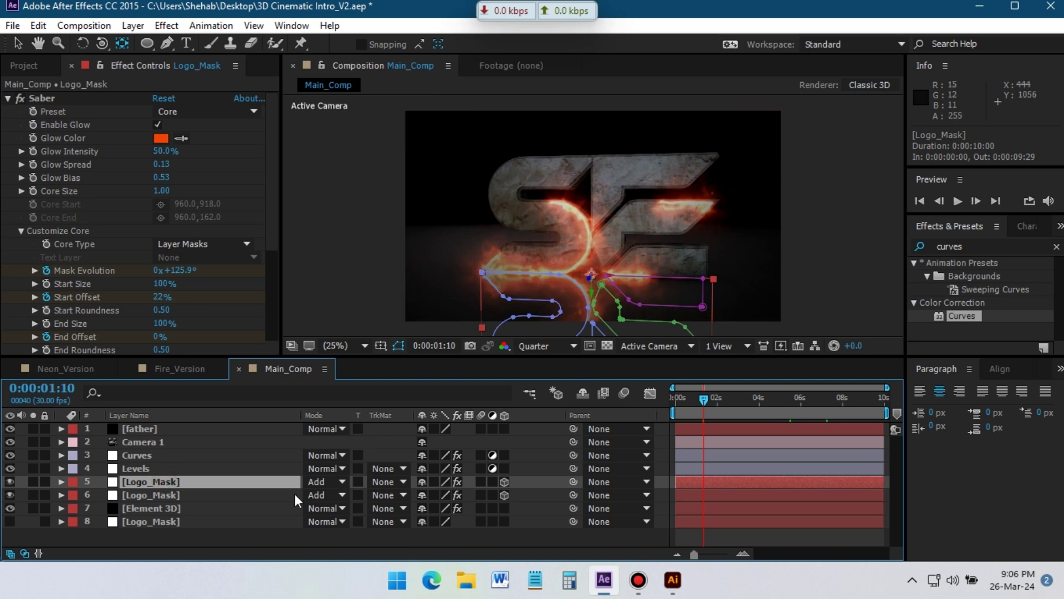
Set the flipped Logo_Mask copy's opacity to 20%.
key(t)
click(426, 493)
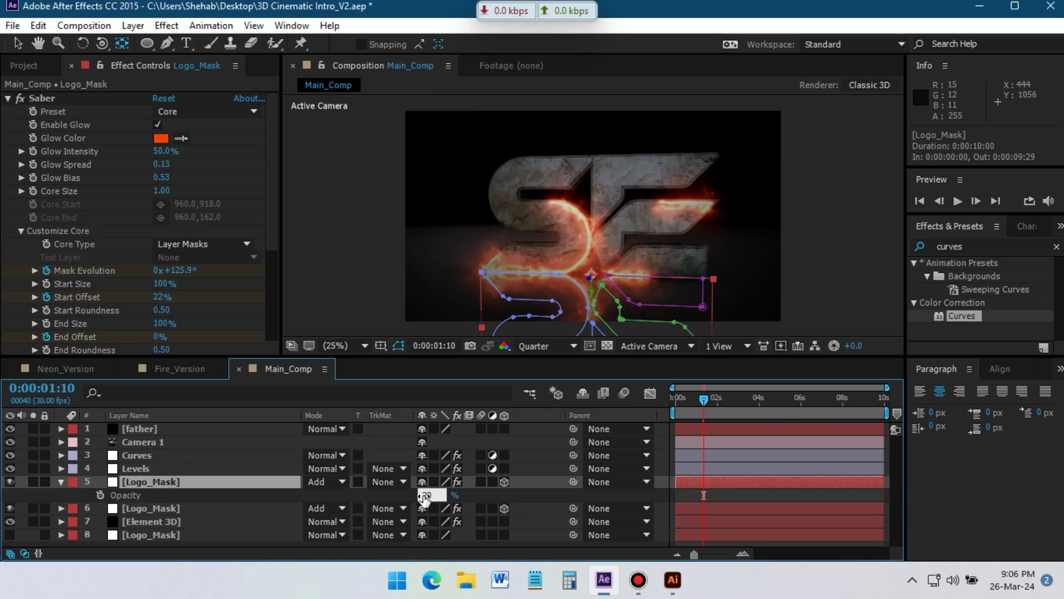
text(20)
key(Return)
Apply CC Radial Fast Blur to the flipped Logo_Mask copy and set its Zoom to Brightest.
click(915, 249)
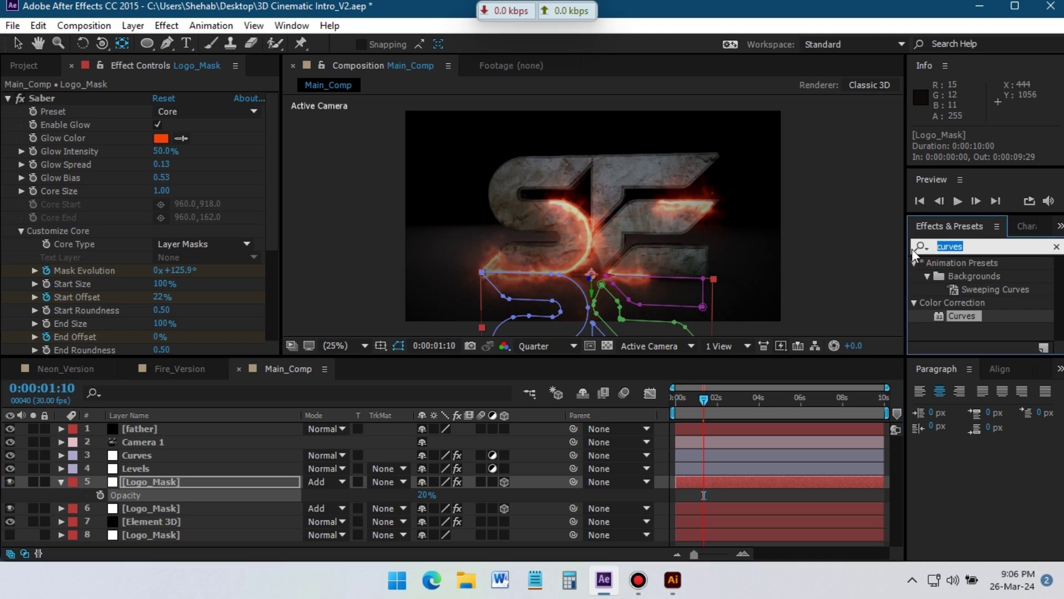
text(cc radia)
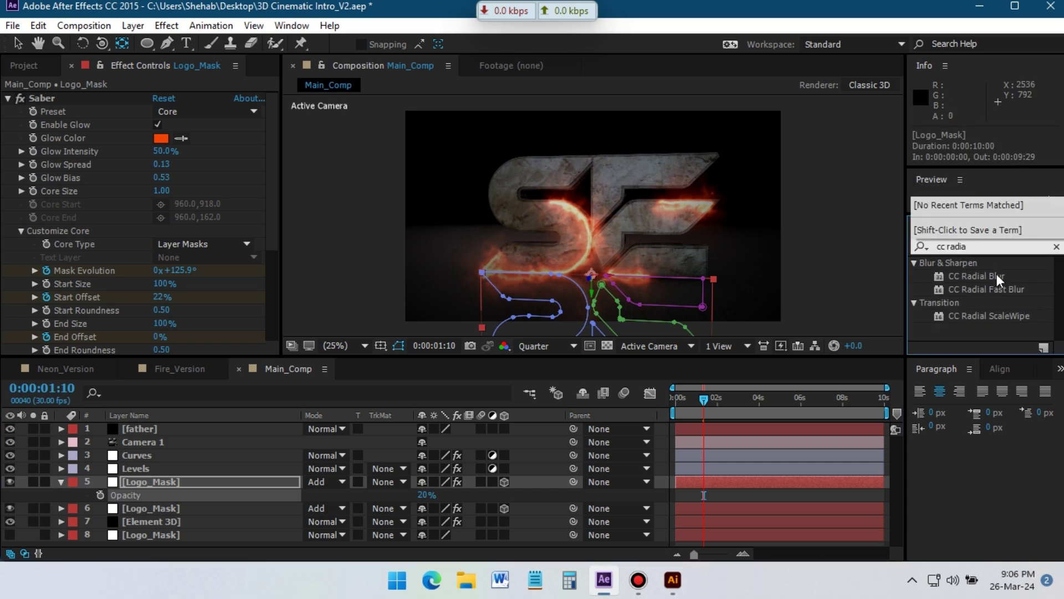
drag(999, 278, 164, 476)
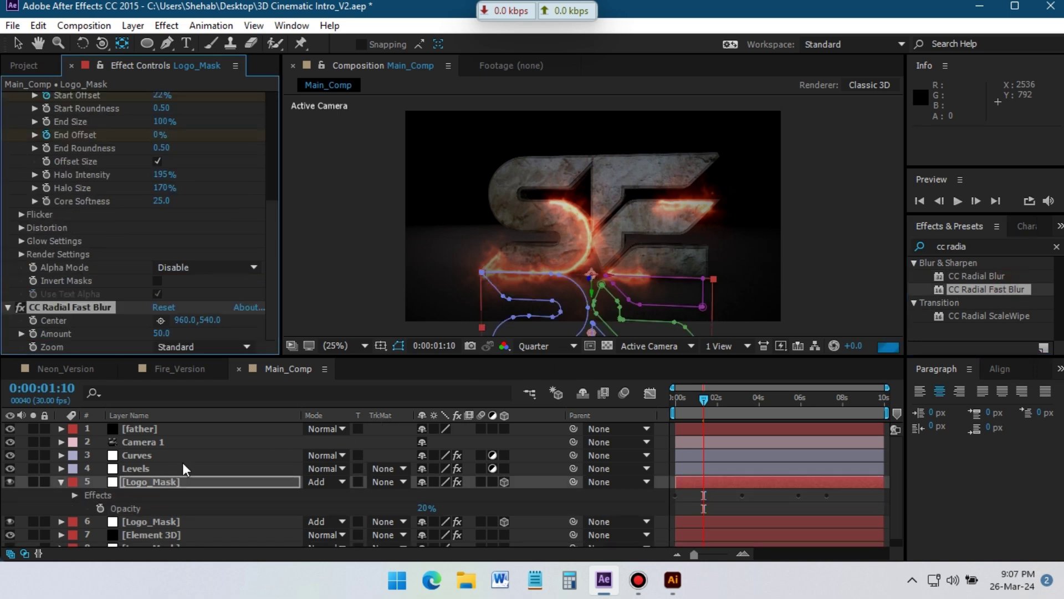
click(208, 347)
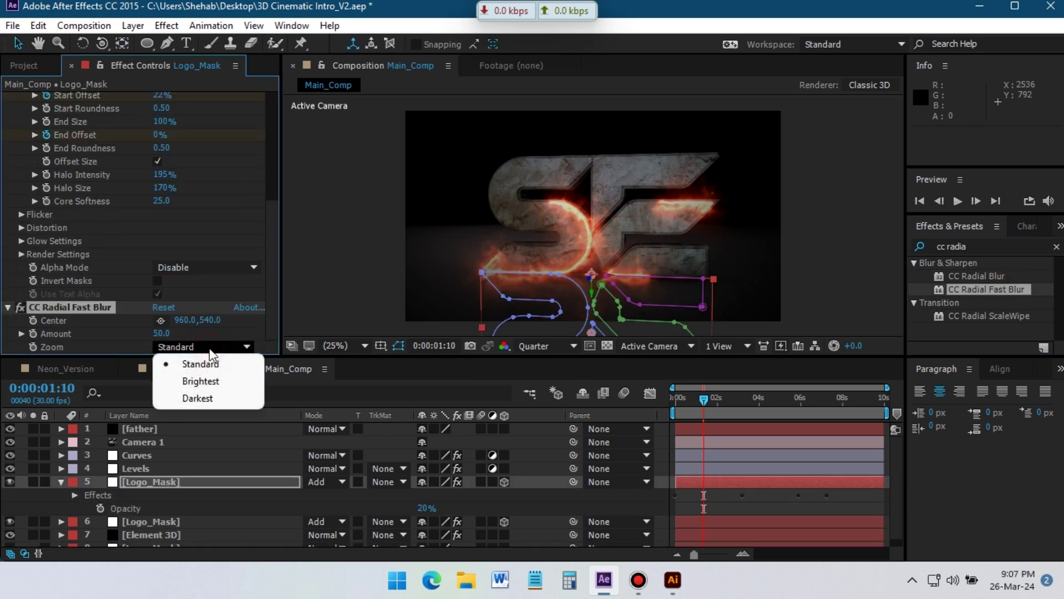
click(211, 381)
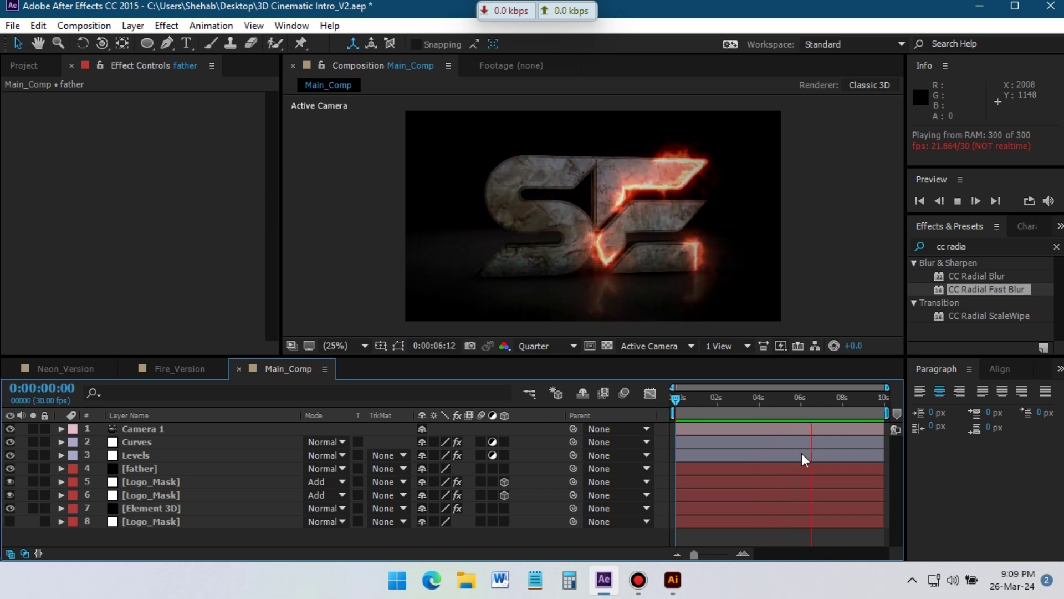
Stop the preview, go to 0:00:01:24 and try Saber's Neon preset on the upright Logo_Mask layer.
key(space)
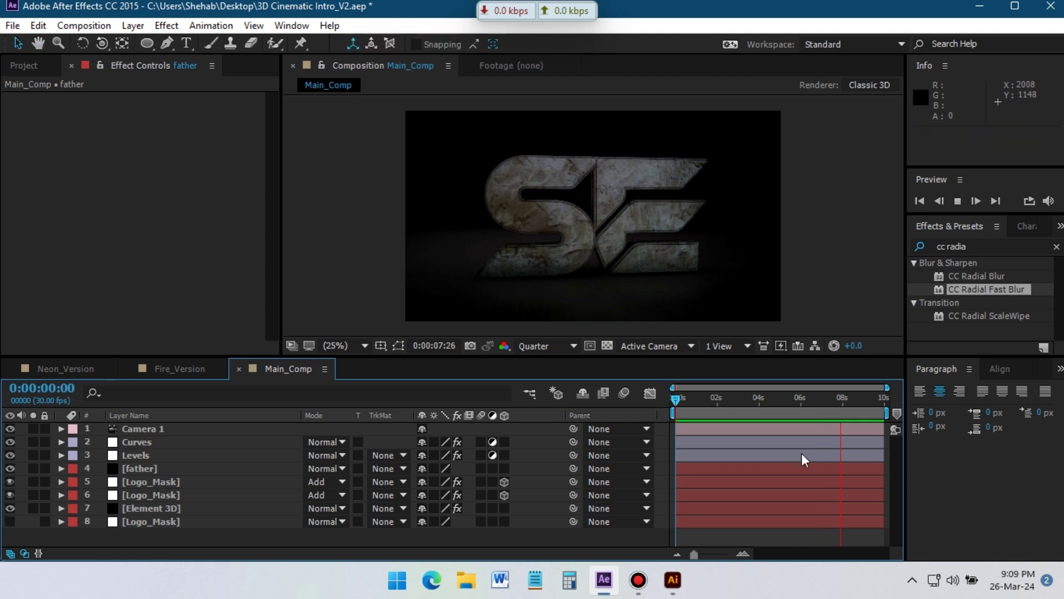
drag(803, 413, 778, 410)
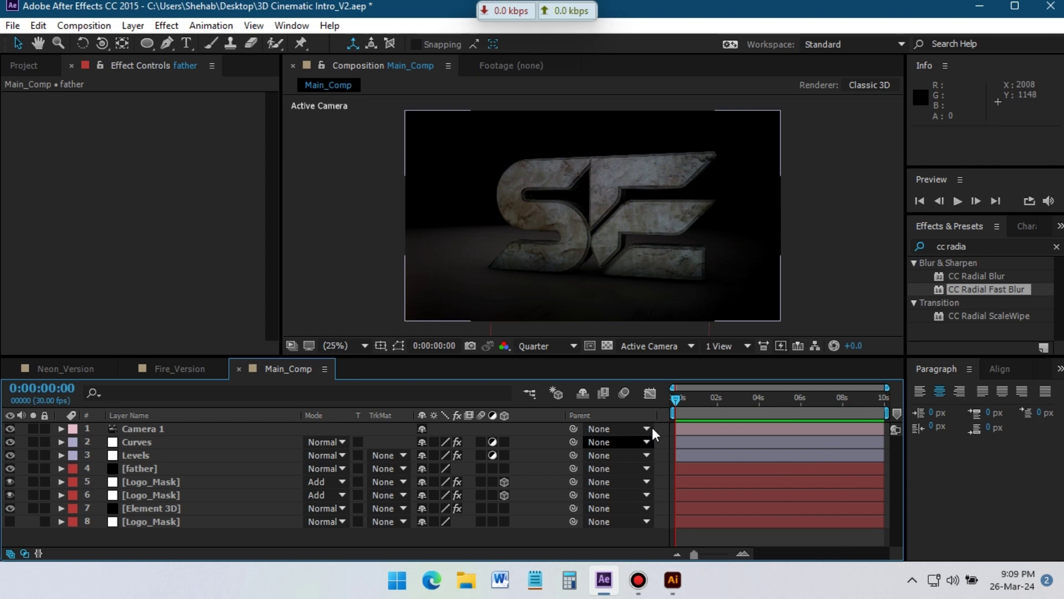
drag(711, 404, 717, 403)
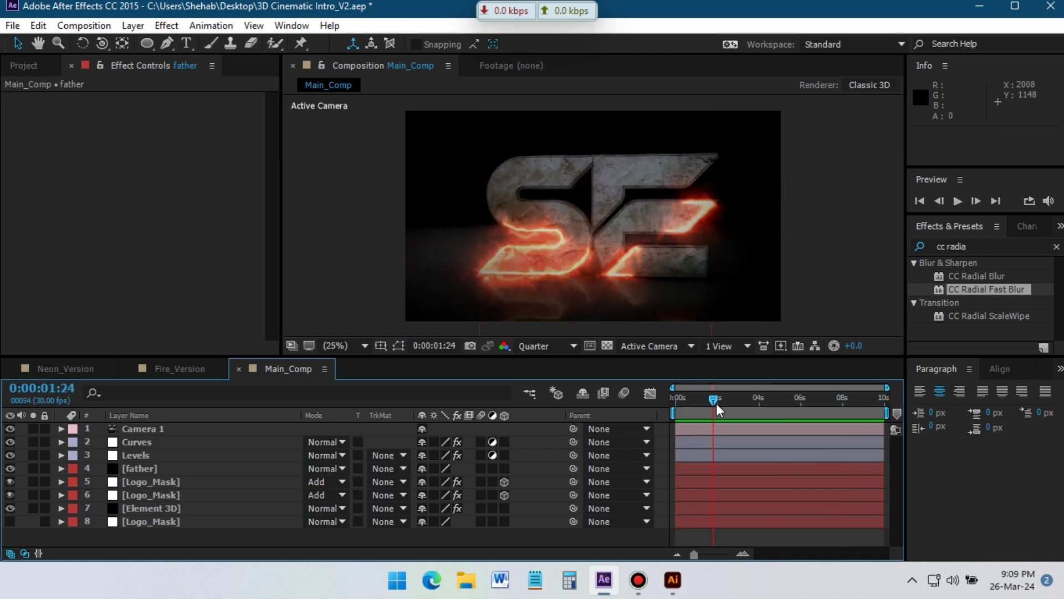
click(144, 494)
click(172, 111)
click(238, 521)
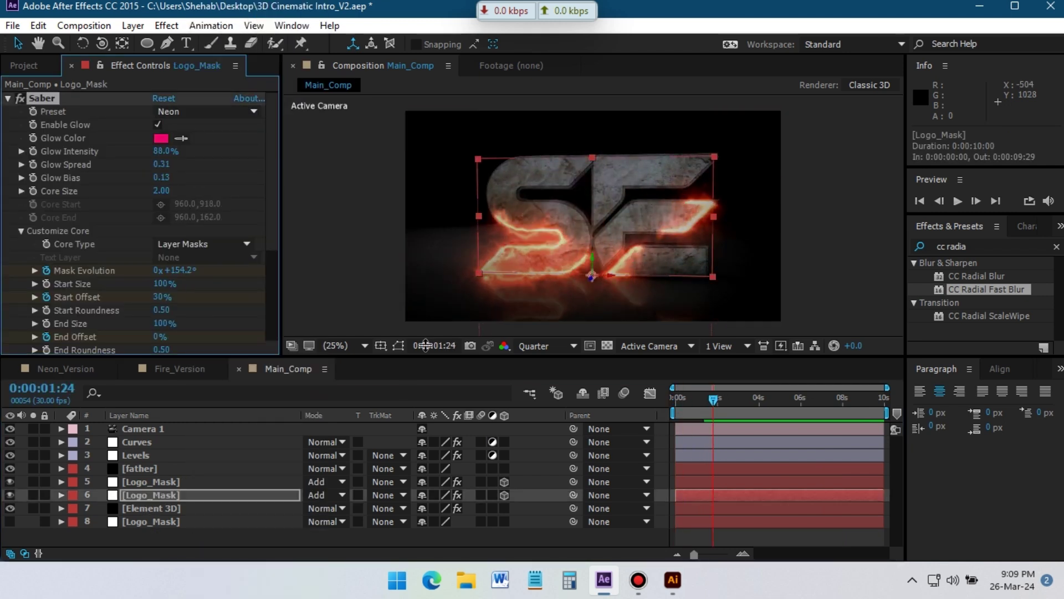
Try an orange Glow Color for the Neon glow on the upright logo.
click(162, 137)
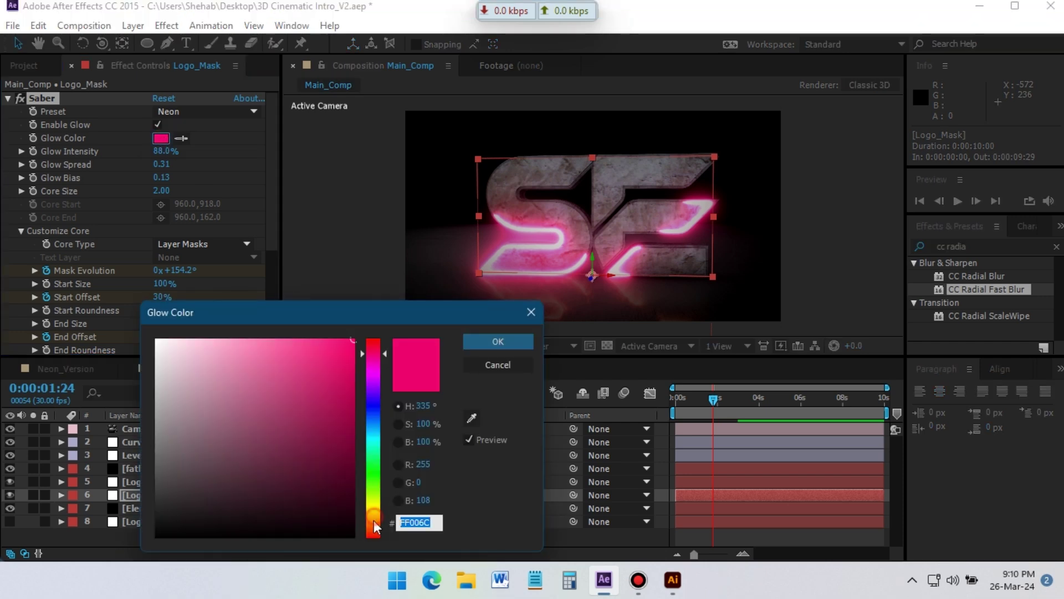
click(373, 524)
drag(376, 531, 374, 528)
click(495, 343)
Try a Glow Intensity of 50%, preview the glow, and undo the changes back to the Core preset.
click(161, 152)
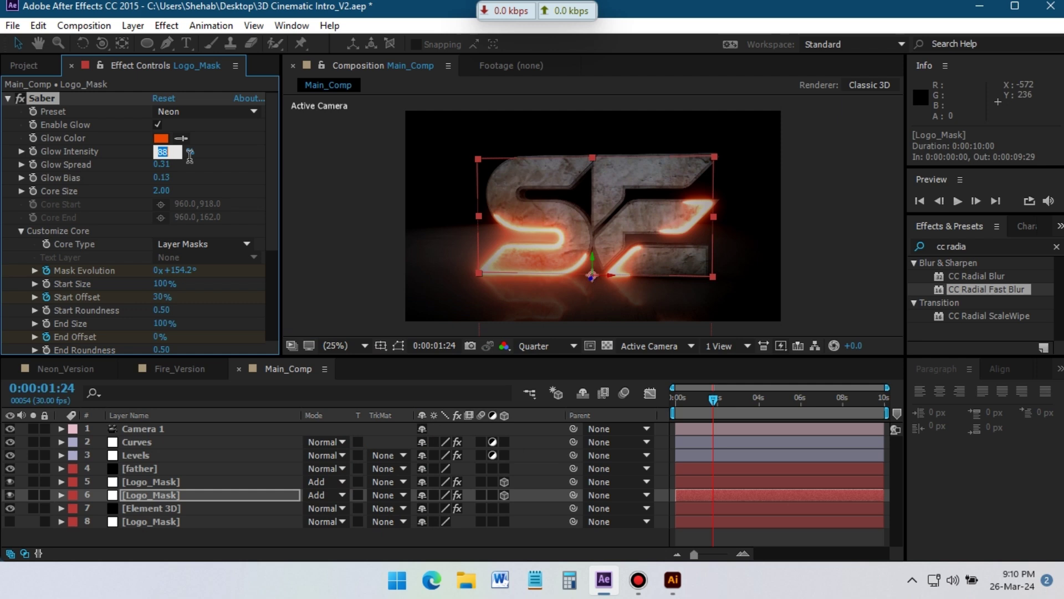
text(50)
key(Return)
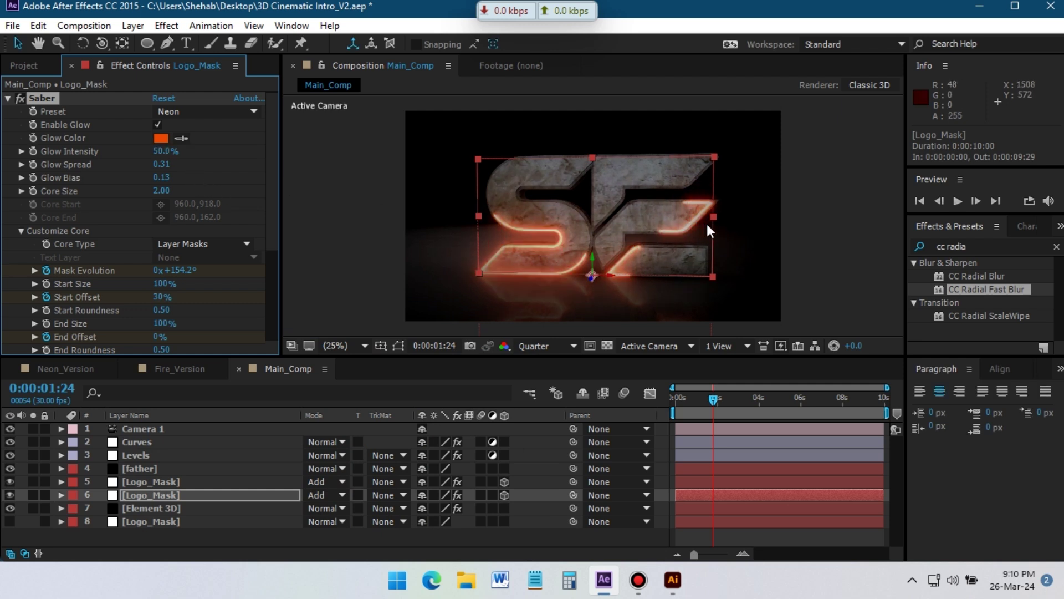
key(space)
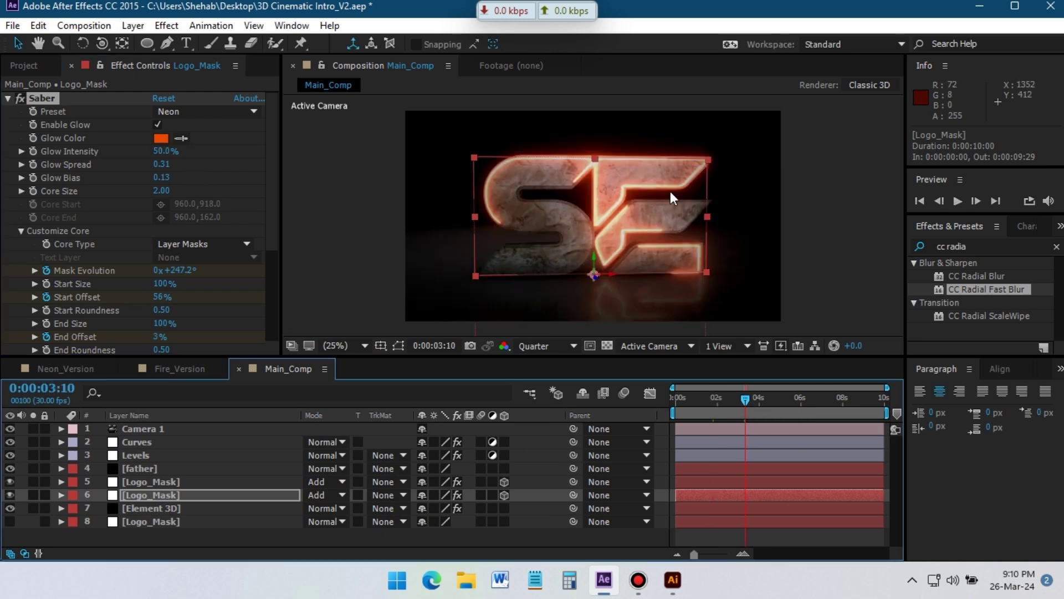
key(ctrl+z)
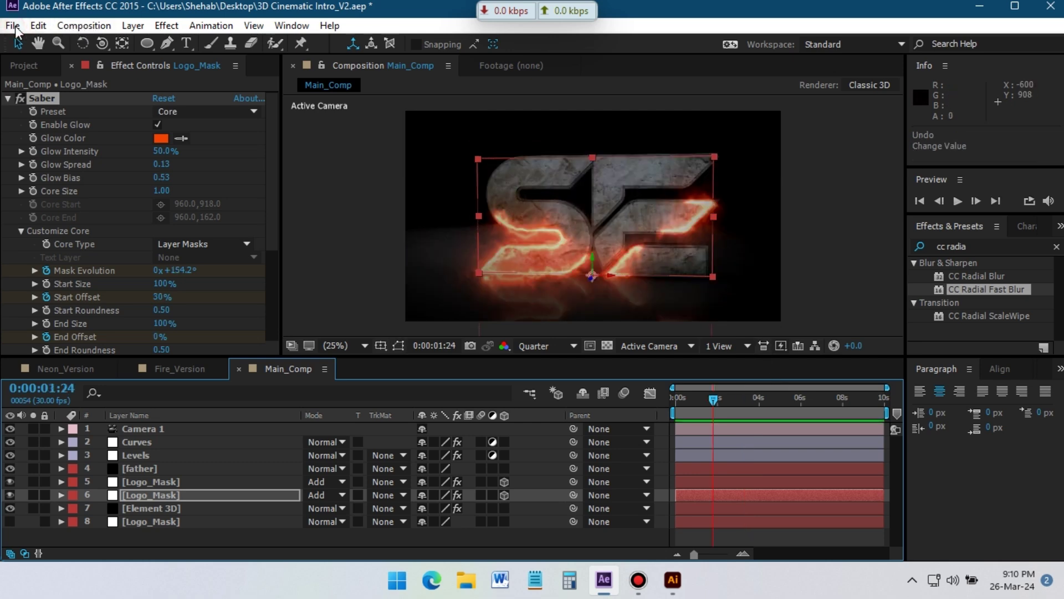
Save the project under its existing file name.
click(14, 25)
click(55, 150)
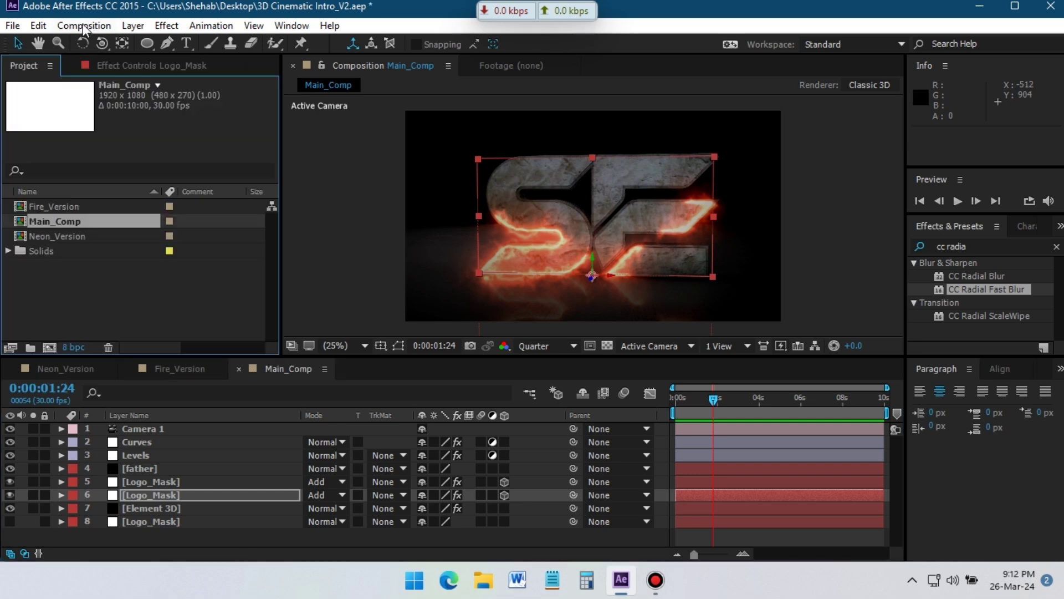
Add Main_Comp to the render queue and delete the older duplicate Main_Comp entry that outputs to Main_Comp.avi.
click(85, 26)
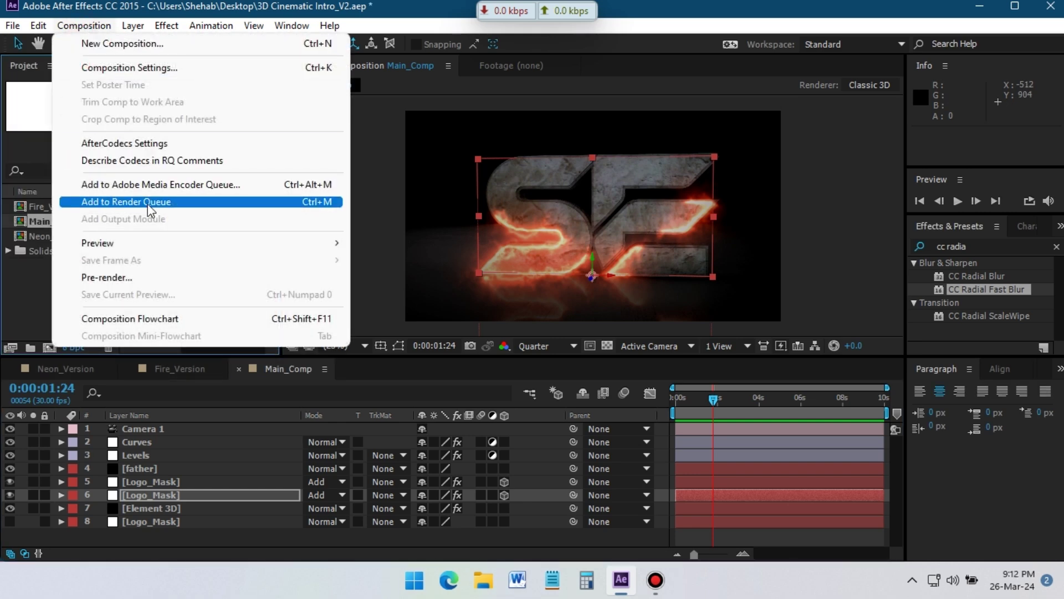
click(150, 203)
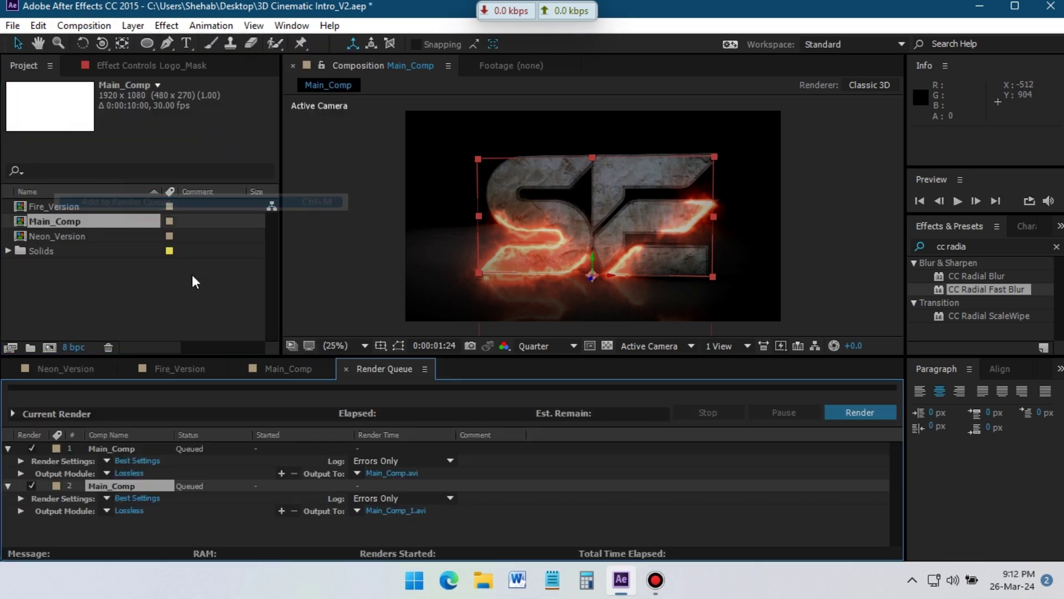
click(113, 449)
key(Delete)
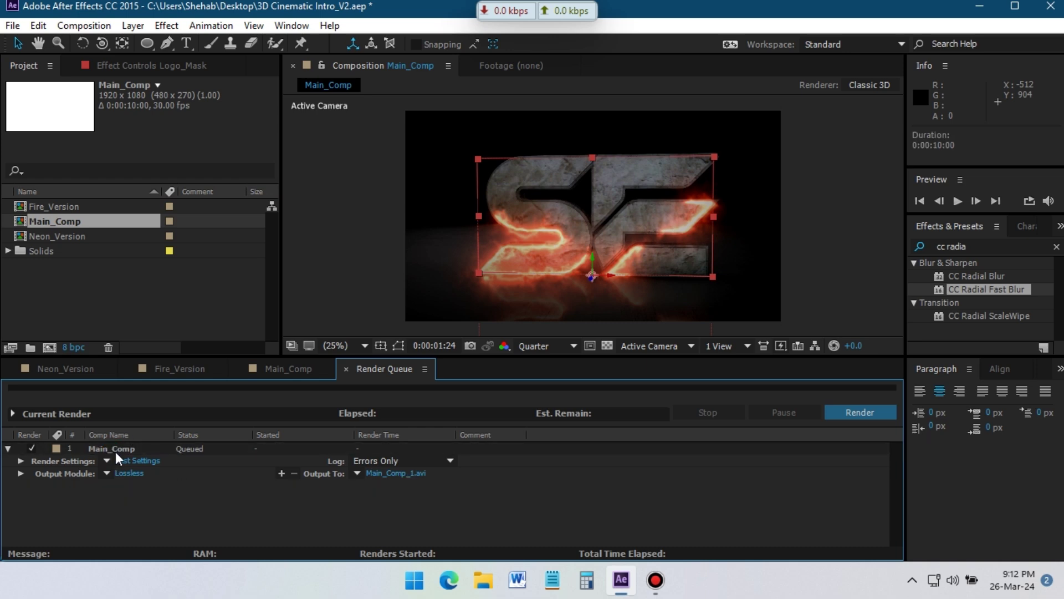
Configure the queued Main_Comp's output module to the AfterCodecs .mp4 format with audio output off.
click(136, 473)
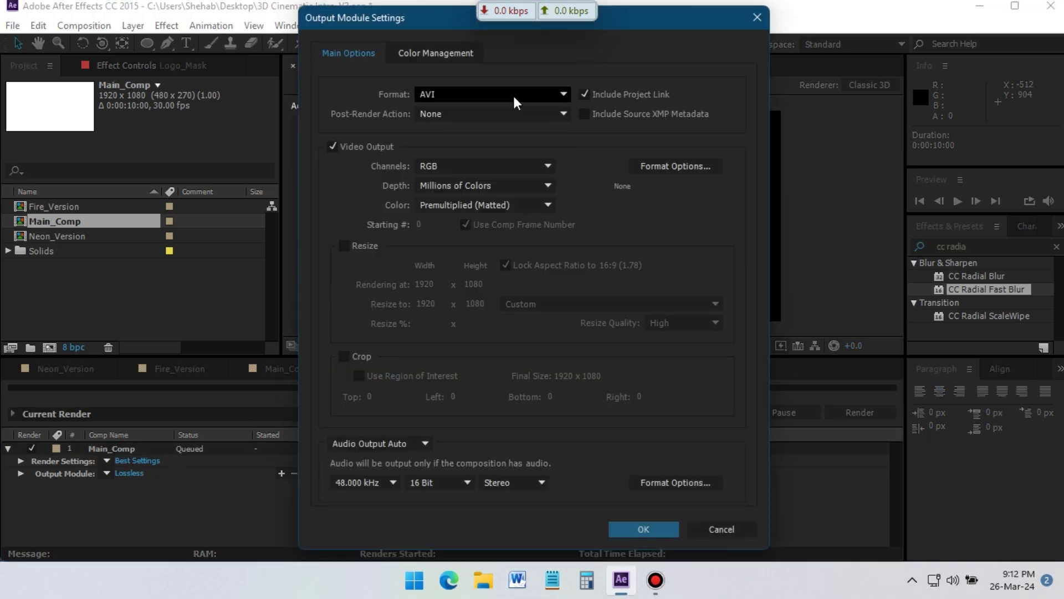
click(513, 94)
click(516, 169)
click(395, 443)
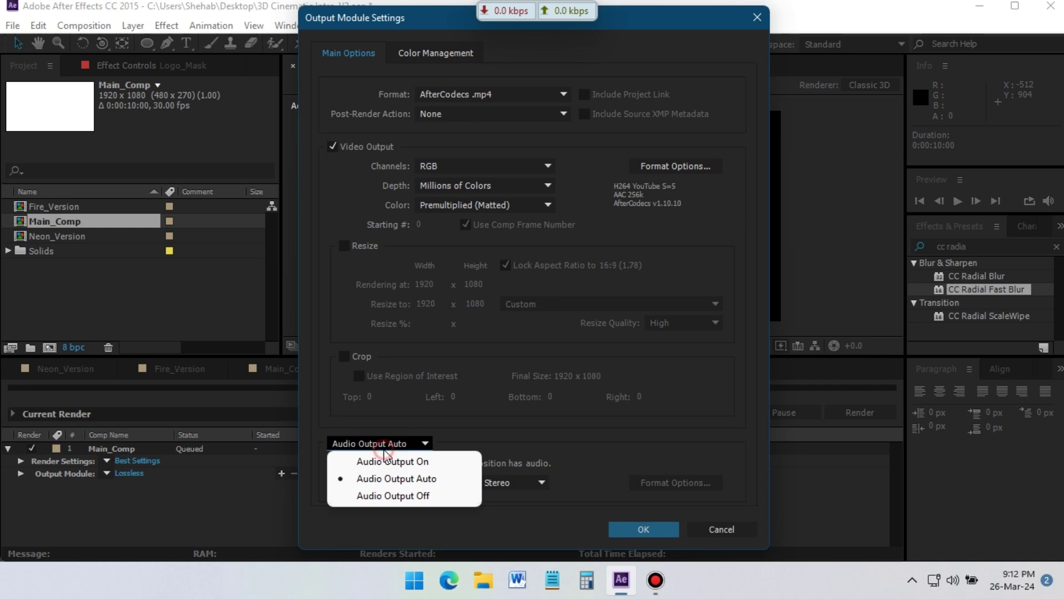
click(416, 495)
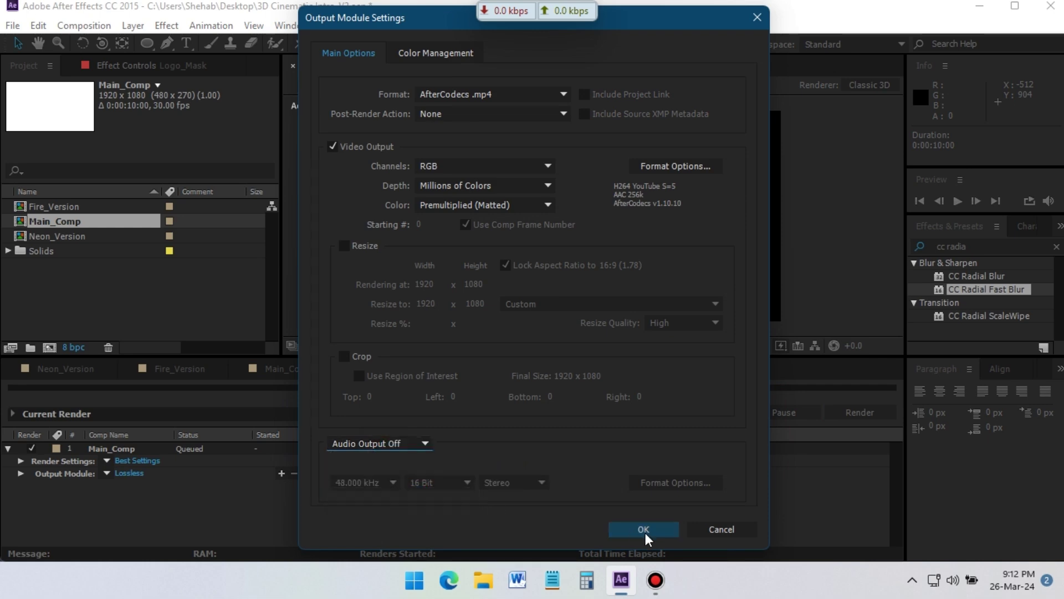
click(644, 530)
Set the output file to Main_Comp_1.mp4 on the Desktop and start rendering Main_Comp.
click(387, 472)
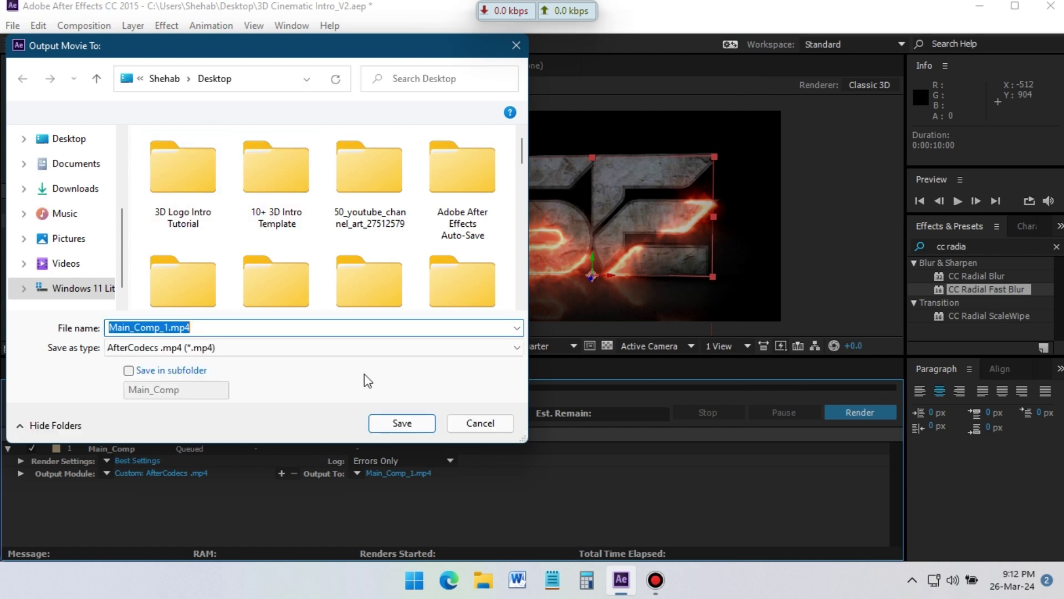
click(404, 424)
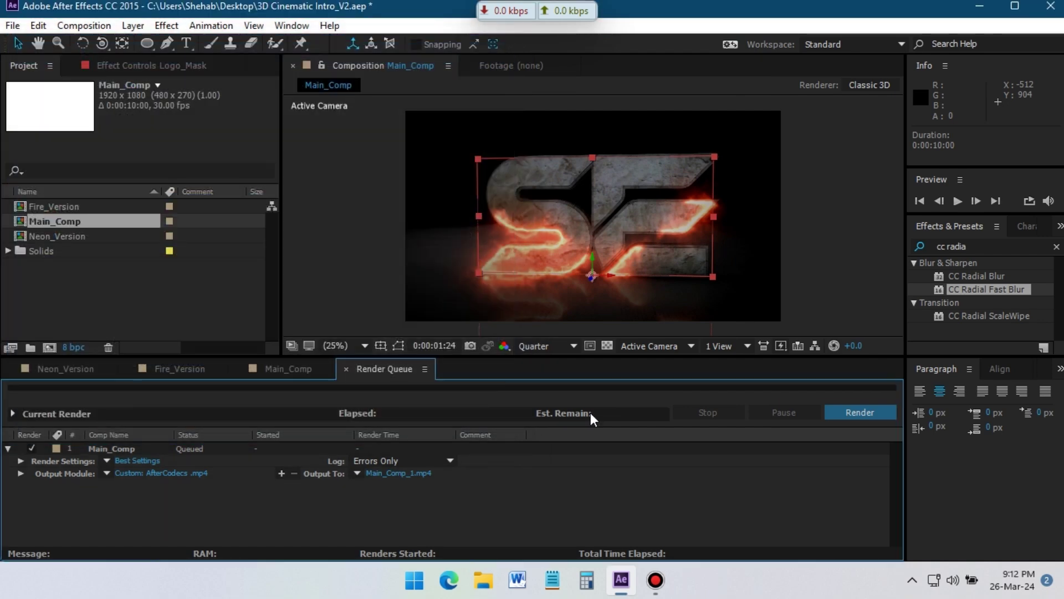
click(866, 414)
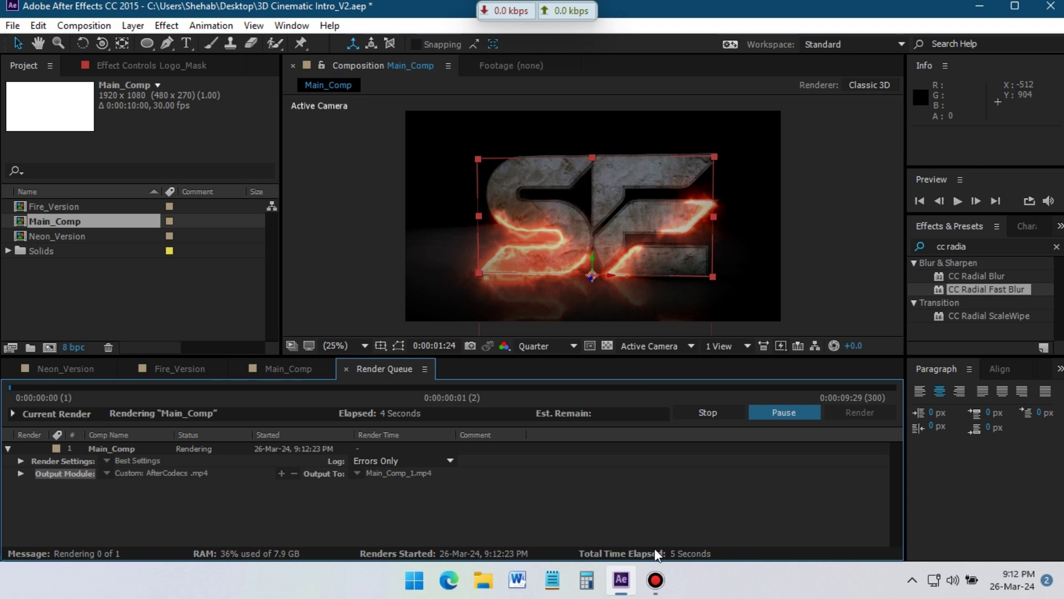
click(657, 580)
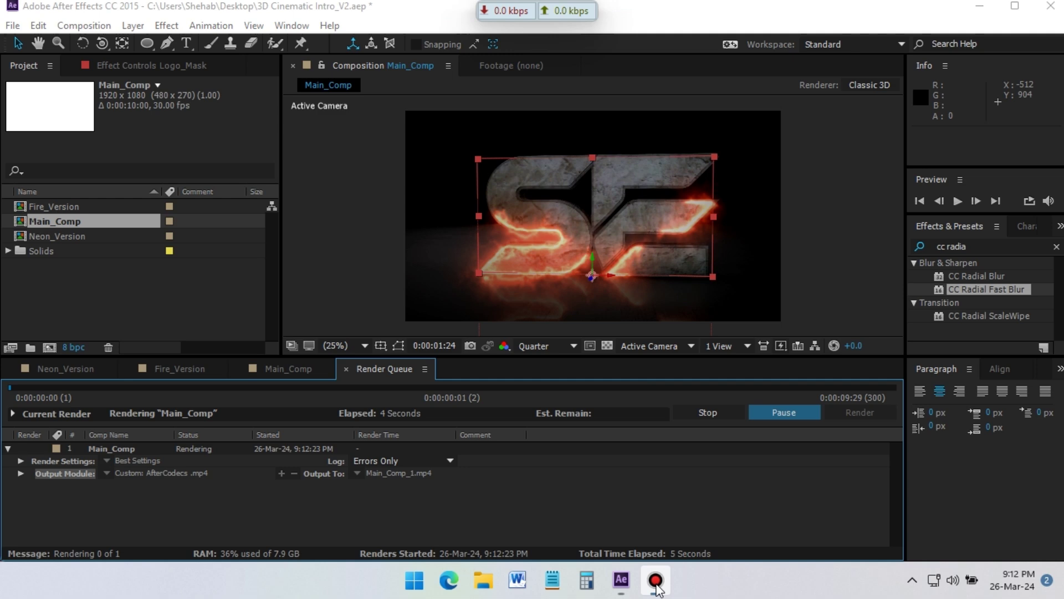